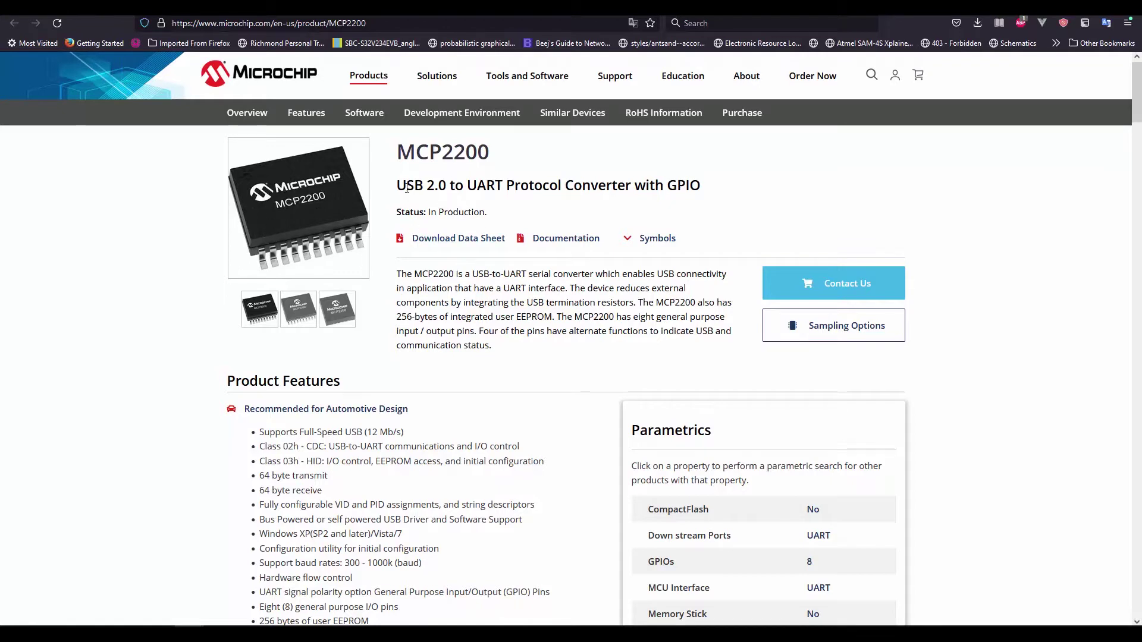
# - Highlight "USB 2.0" and "UART" in the MCP2200 product page heading to point out the converter's two interfaces
pyautogui.moveTo(397, 186); pyautogui.dragTo(450, 188)
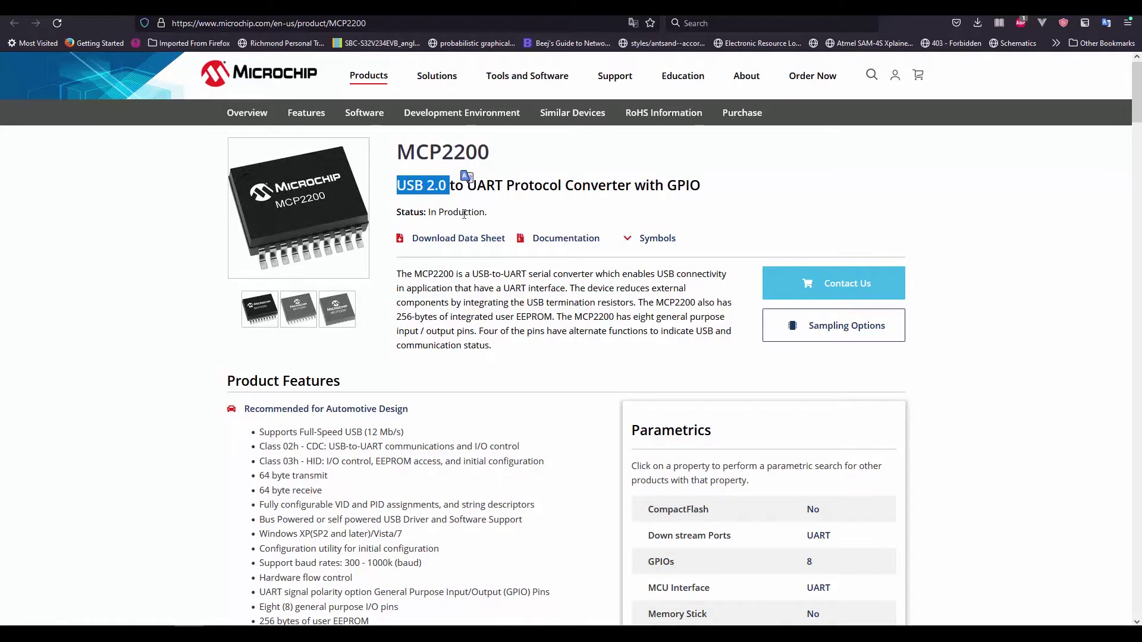
pyautogui.click(507, 187)
pyautogui.moveTo(470, 186); pyautogui.dragTo(506, 186)
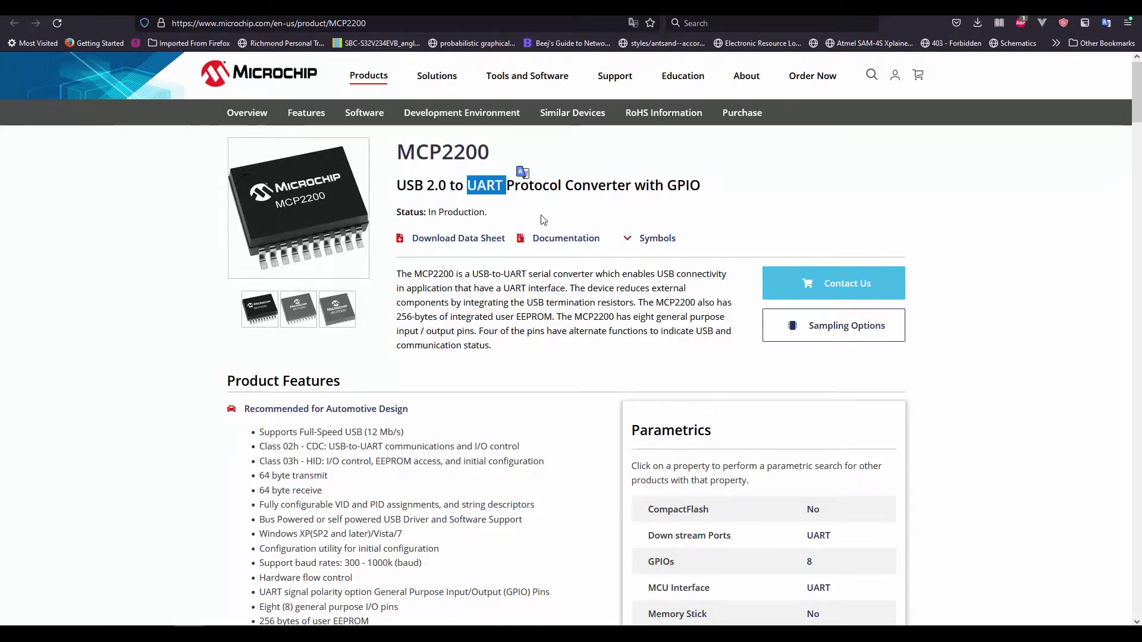
pyautogui.moveTo(683, 76)
pyautogui.press('F11')
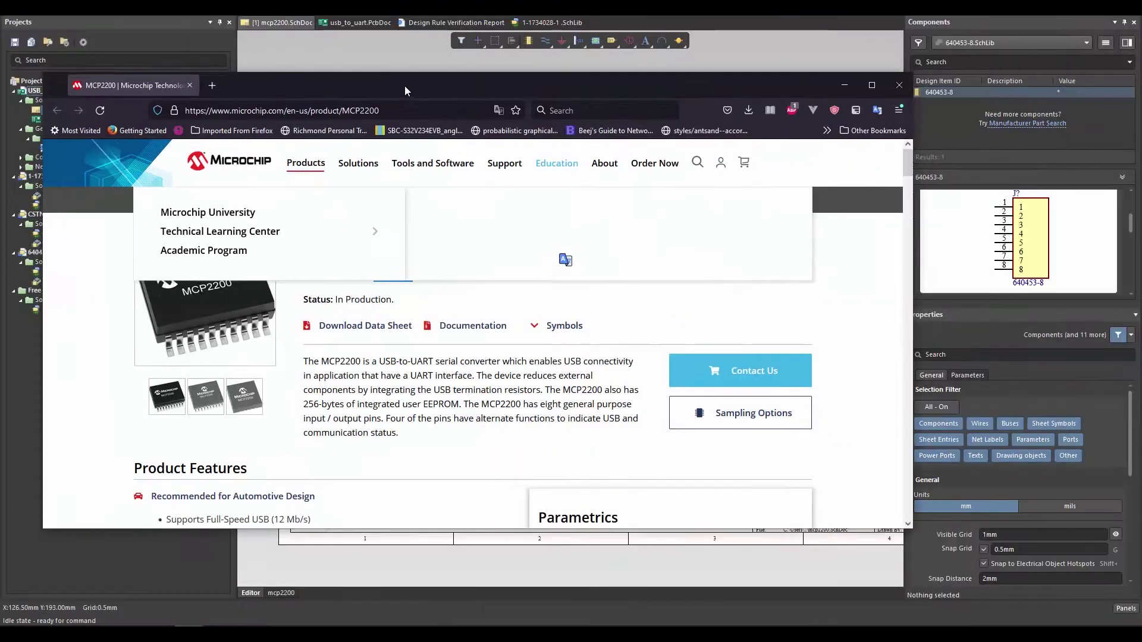
# - Look through the MCP2200 product page's documentation and the picture of the MCP2200 USB to RS232 demo board
pyautogui.press('F11')
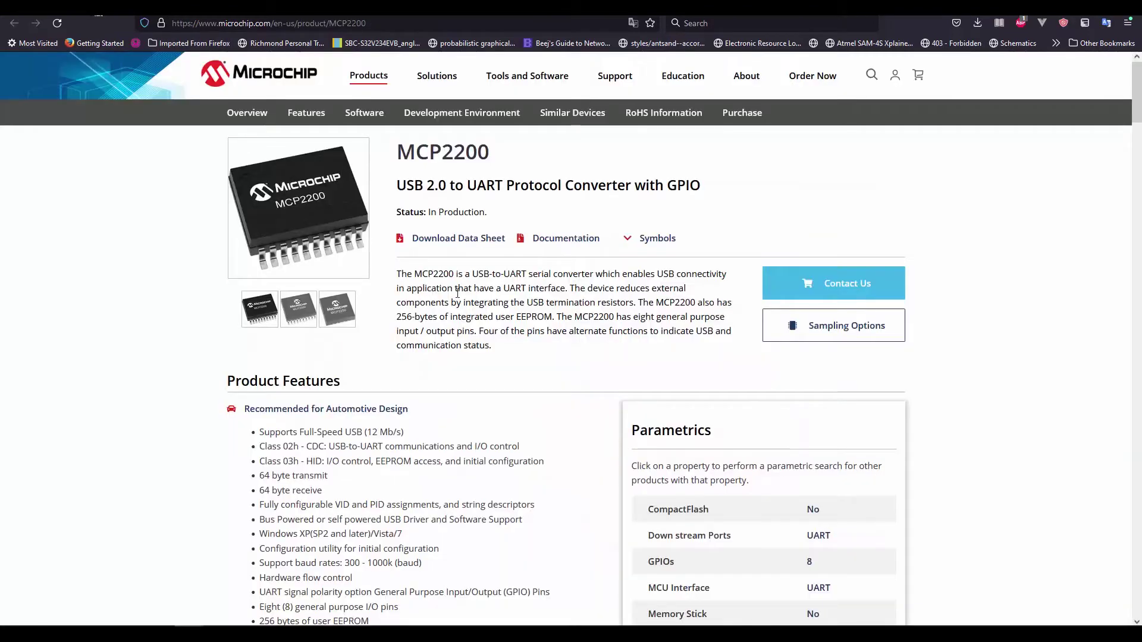
pyautogui.scroll(-10, 480, 314)
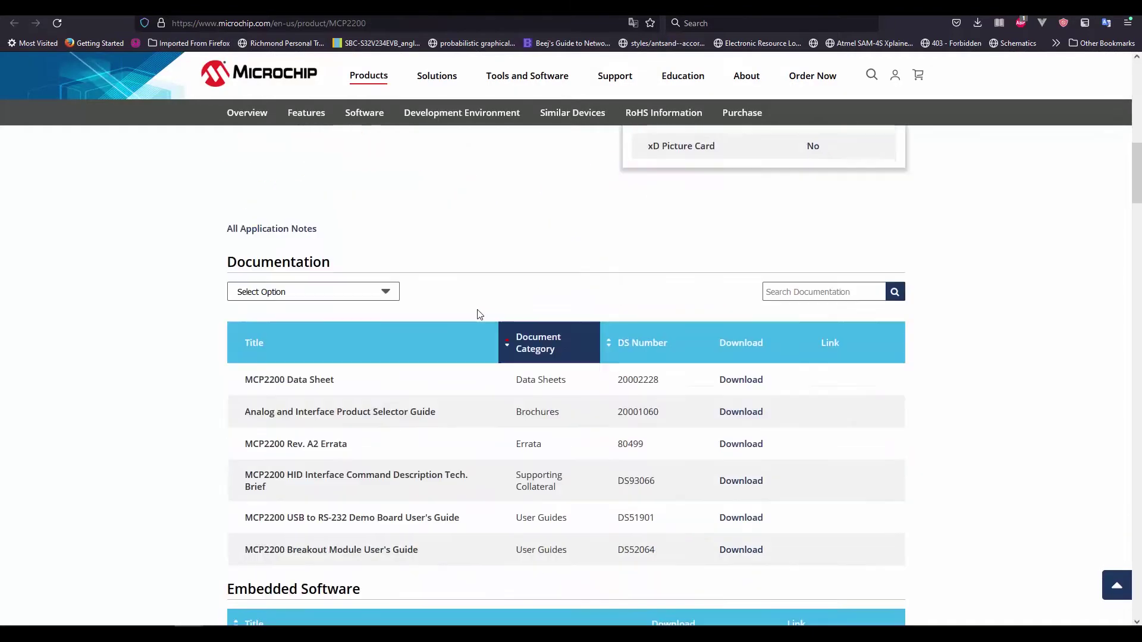
pyautogui.scroll(-2, 480, 314)
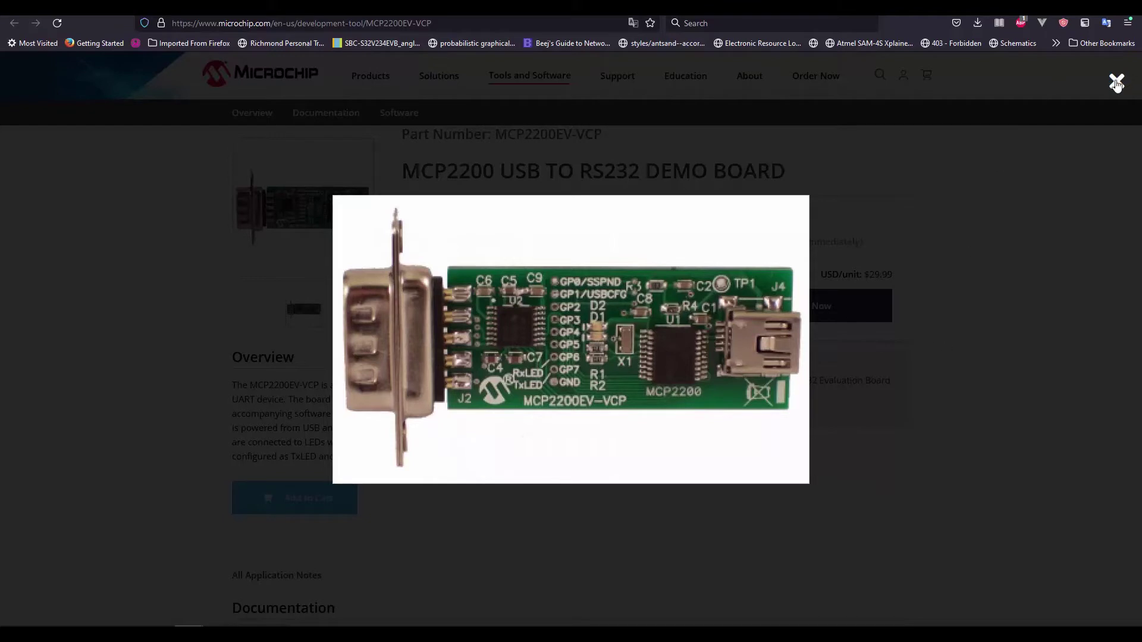
# - Examine the MCP2200 and MAX3232 circuitry in the demo board's schematic PDF, then switch to the mcp2200 schematic in Altium Designer
pyautogui.moveTo(313, 9); pyautogui.dragTo(369, 8)
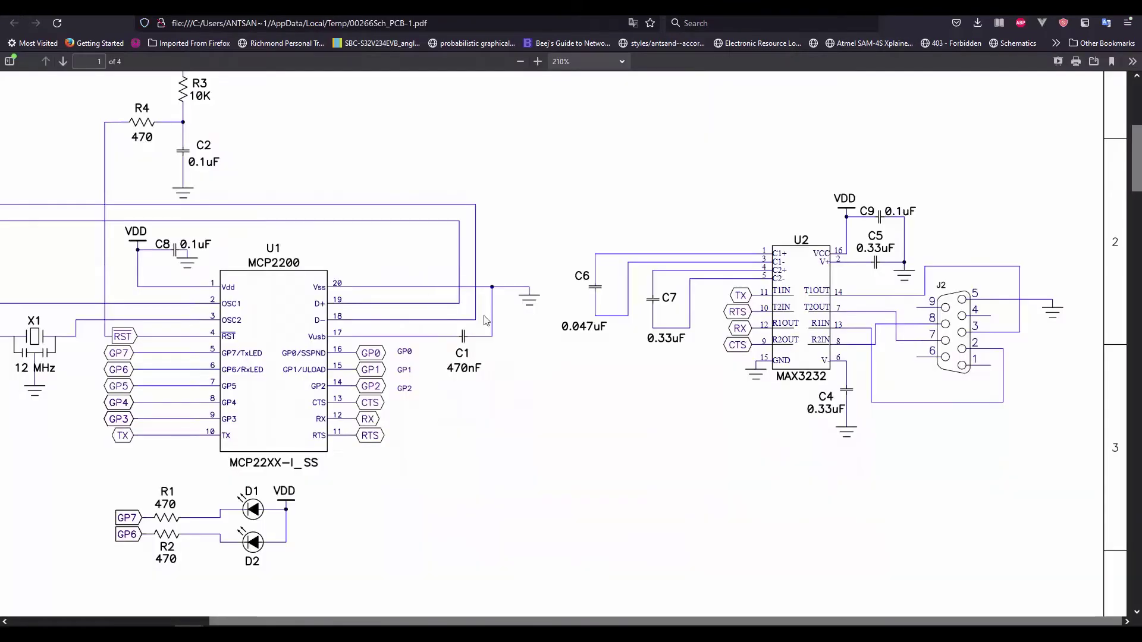
pyautogui.scroll(2, 271, 267)
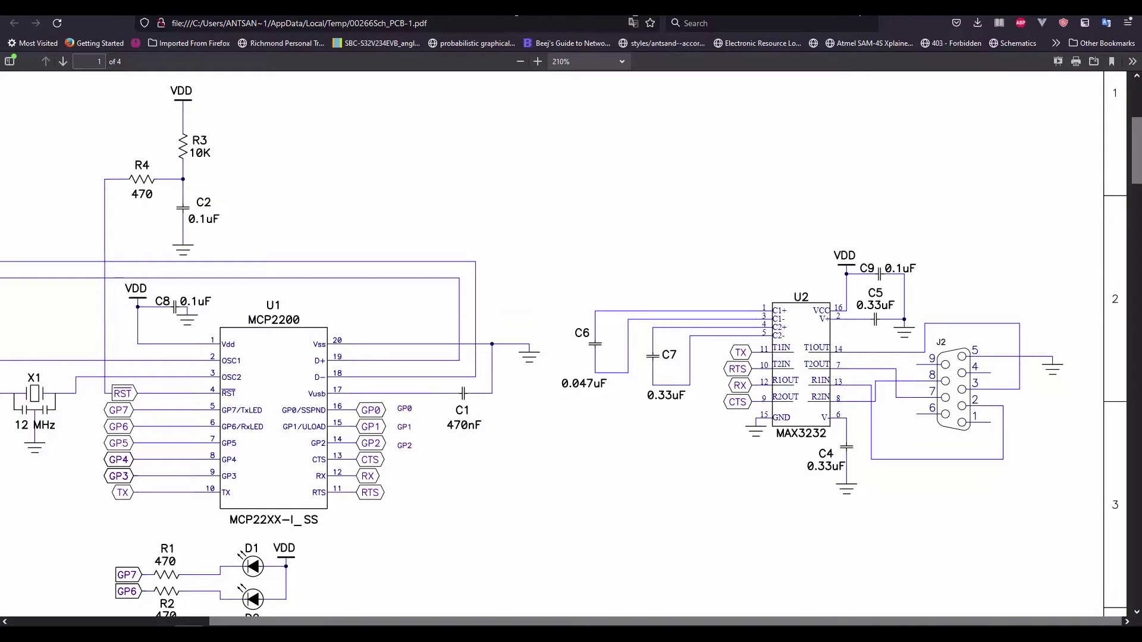
pyautogui.moveTo(579, 9); pyautogui.dragTo(0, 110)
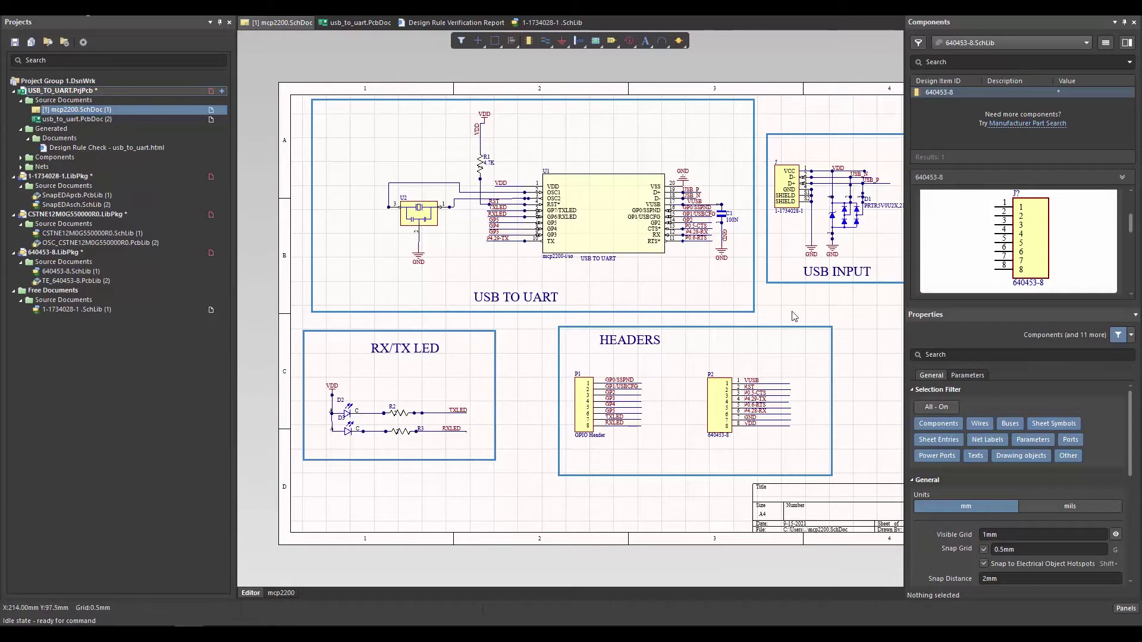
# - Examine the USB TO UART block of the mcp2200 schematic, including the MCP2200 chip and its resonator
pyautogui.scroll(-1, 805, 322)
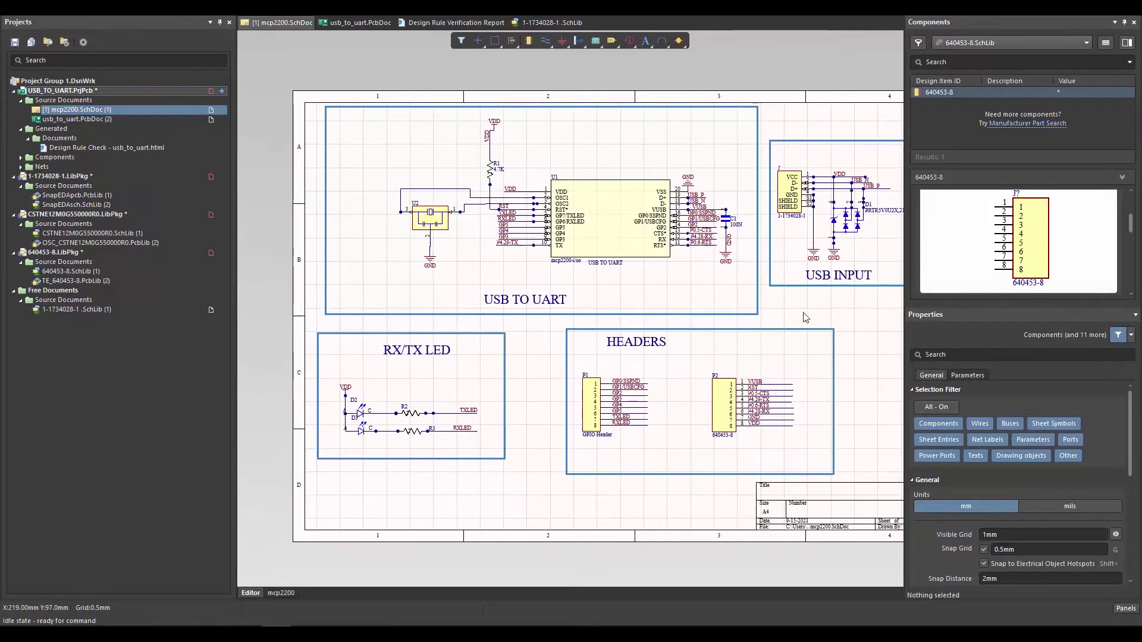
pyautogui.scroll(1, 805, 322)
pyautogui.scroll(-1, 805, 322)
pyautogui.scroll(3, 526, 315)
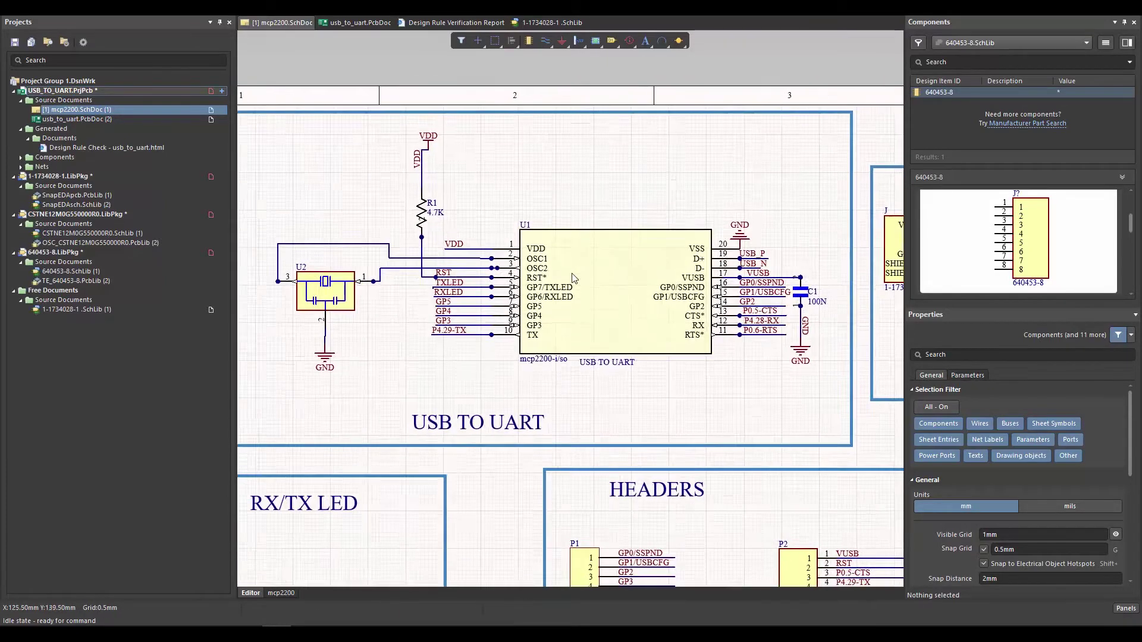
pyautogui.scroll(-1, 644, 229)
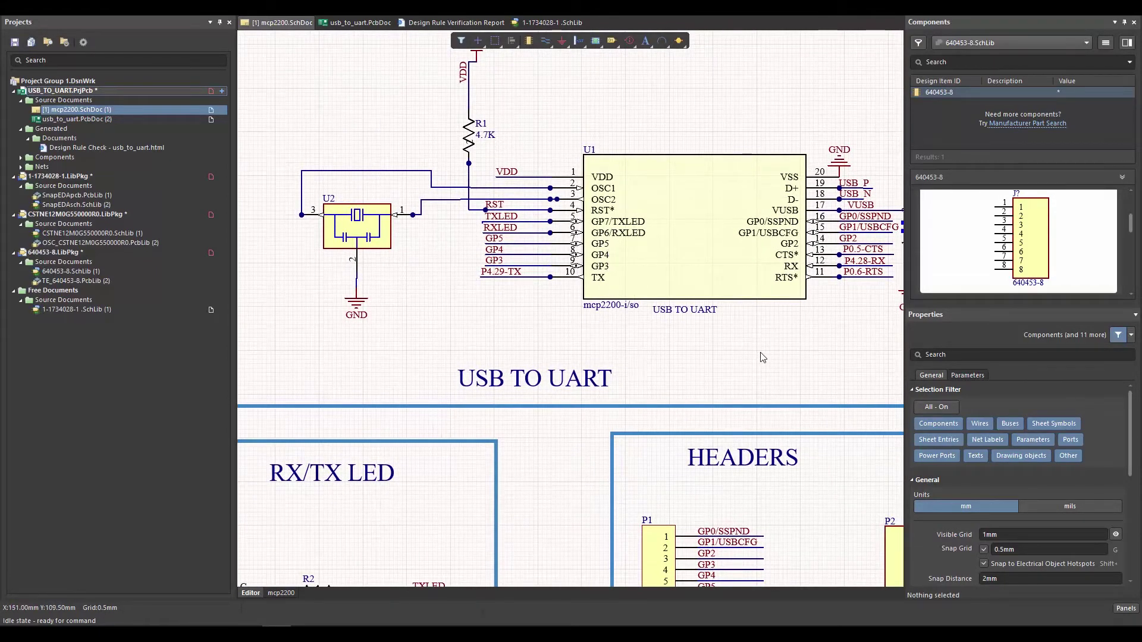
pyautogui.scroll(-4, 535, 256)
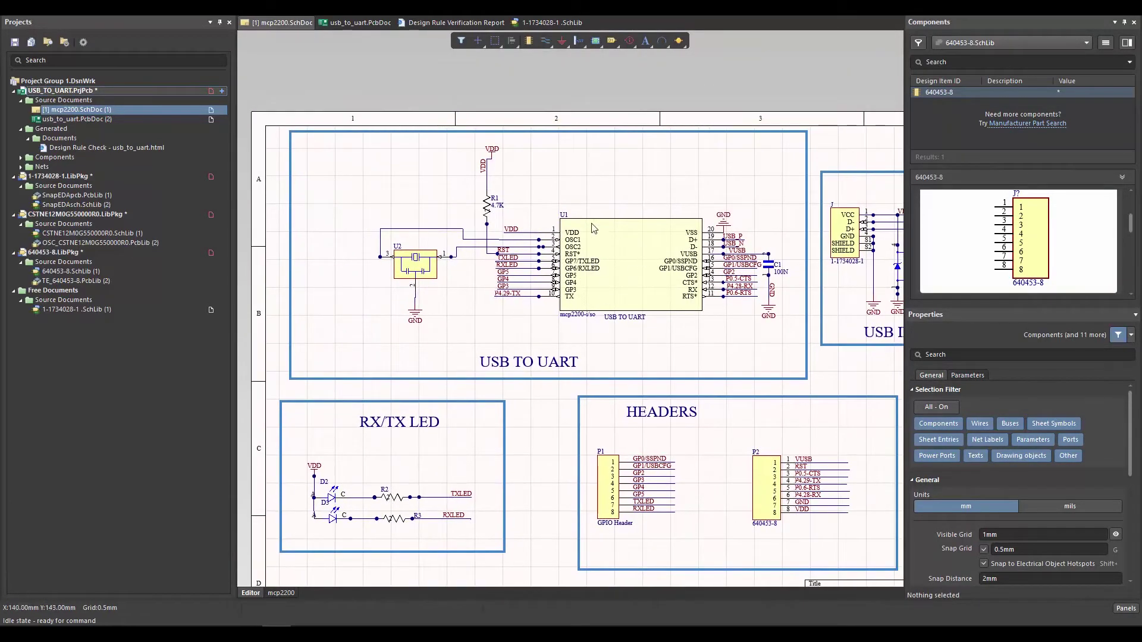
# - Examine the USB INPUT, HEADERS and RX/TX LED blocks of the mcp2200 schematic
pyautogui.hscroll(1, 604, 261)
pyautogui.hscroll(2, 582, 235)
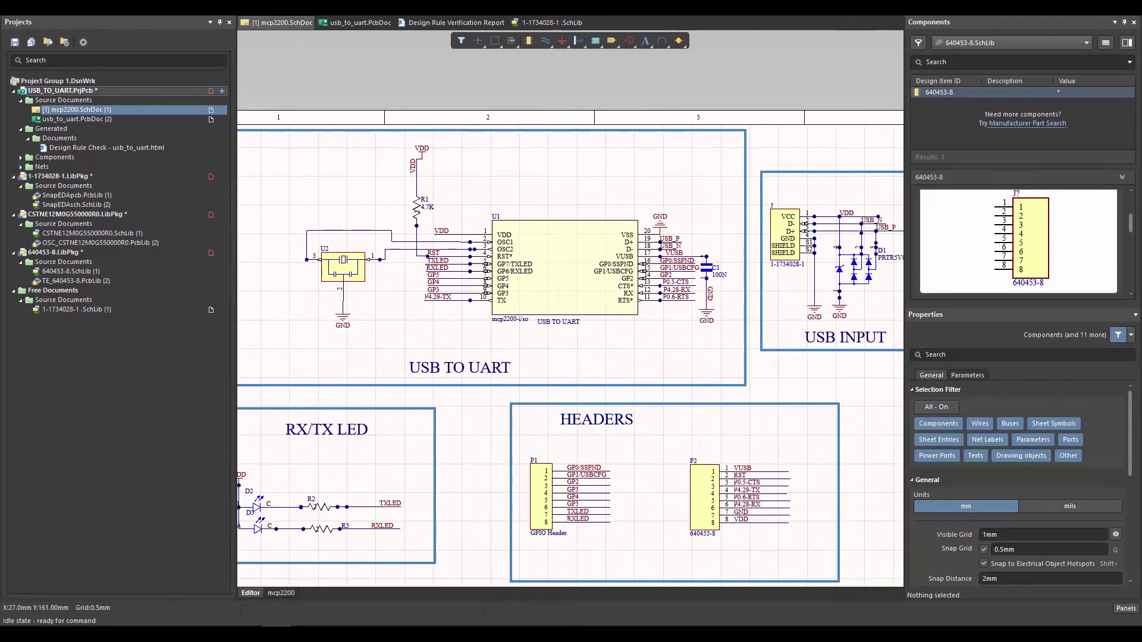
pyautogui.moveTo(595, 355); pyautogui.dragTo(486, 372)
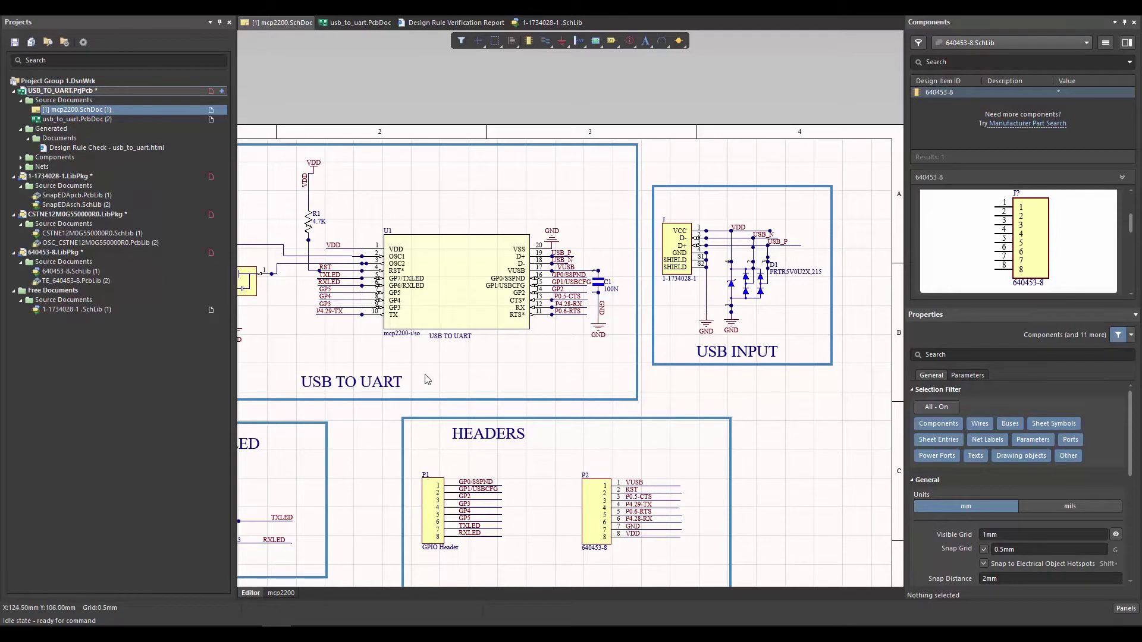
pyautogui.moveTo(426, 381); pyautogui.dragTo(471, 353)
pyautogui.moveTo(378, 449); pyautogui.dragTo(413, 418)
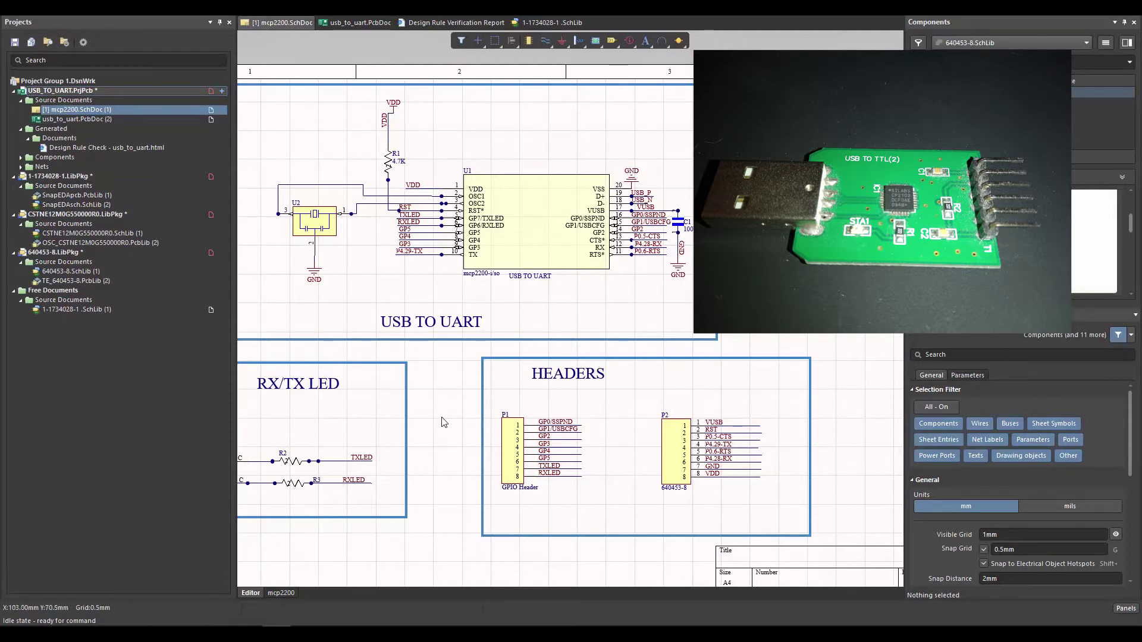
pyautogui.scroll(-1, 442, 422)
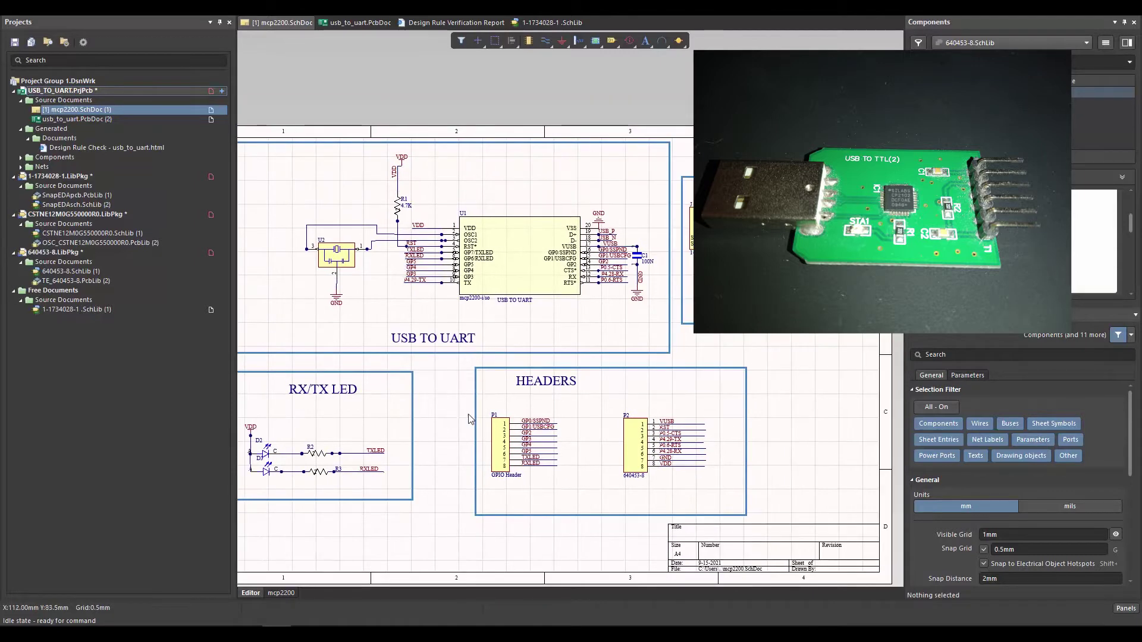
pyautogui.moveTo(439, 410); pyautogui.dragTo(484, 420)
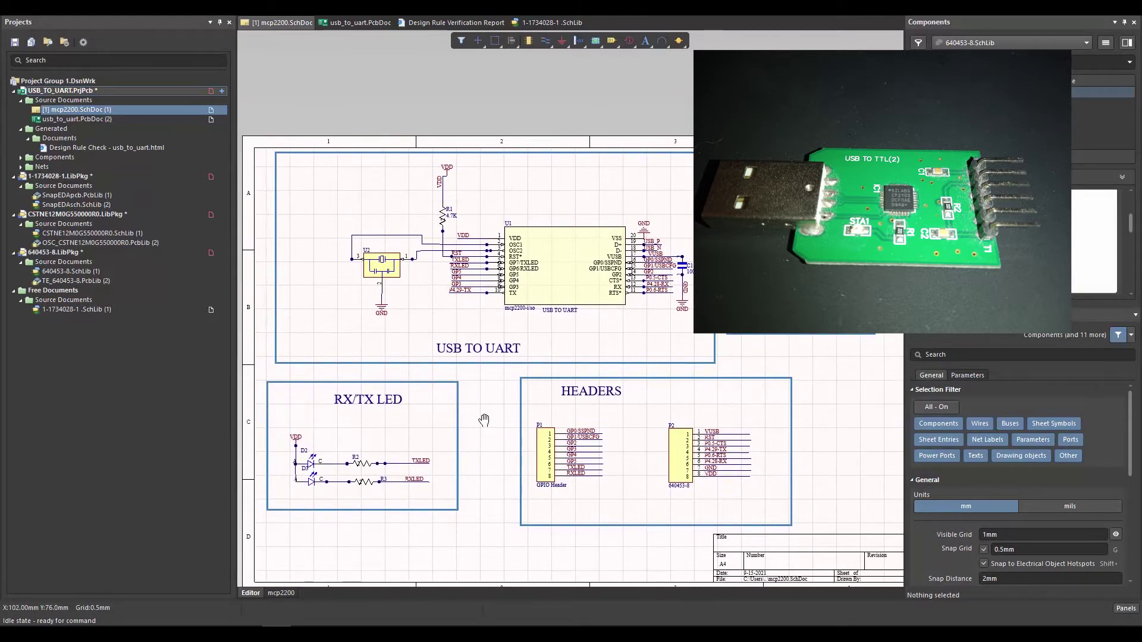
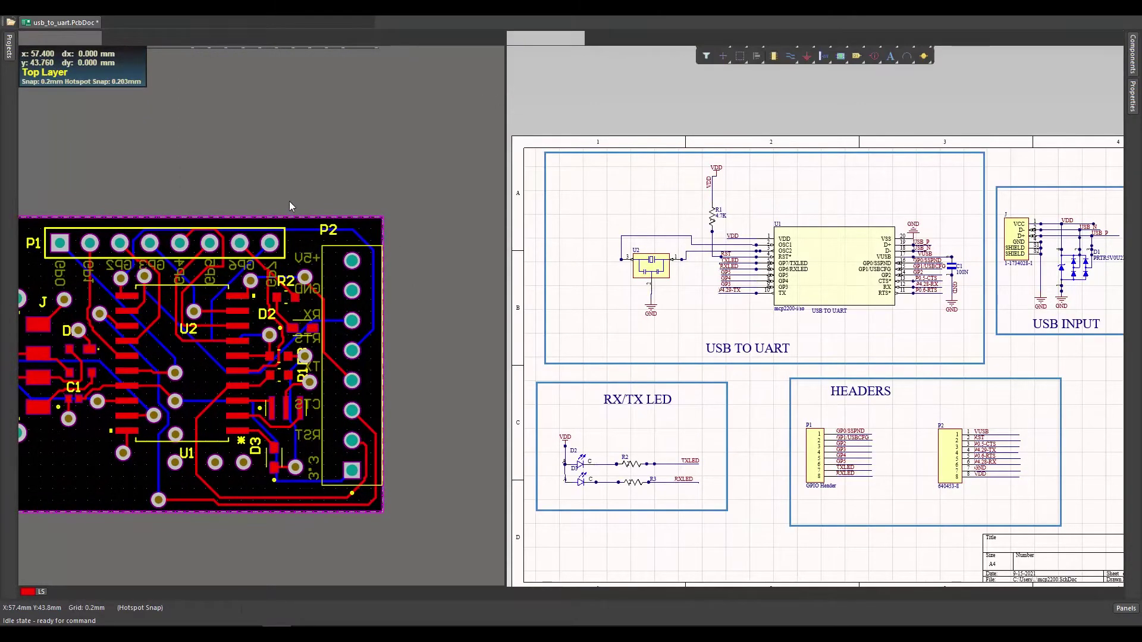
# - Locate the MCP2200 chip, its resonator and the USB connector on the PCB by cross-selecting each of them in the schematic
pyautogui.scroll(-2, 262, 179)
pyautogui.scroll(3, 261, 180)
pyautogui.scroll(-3, 261, 179)
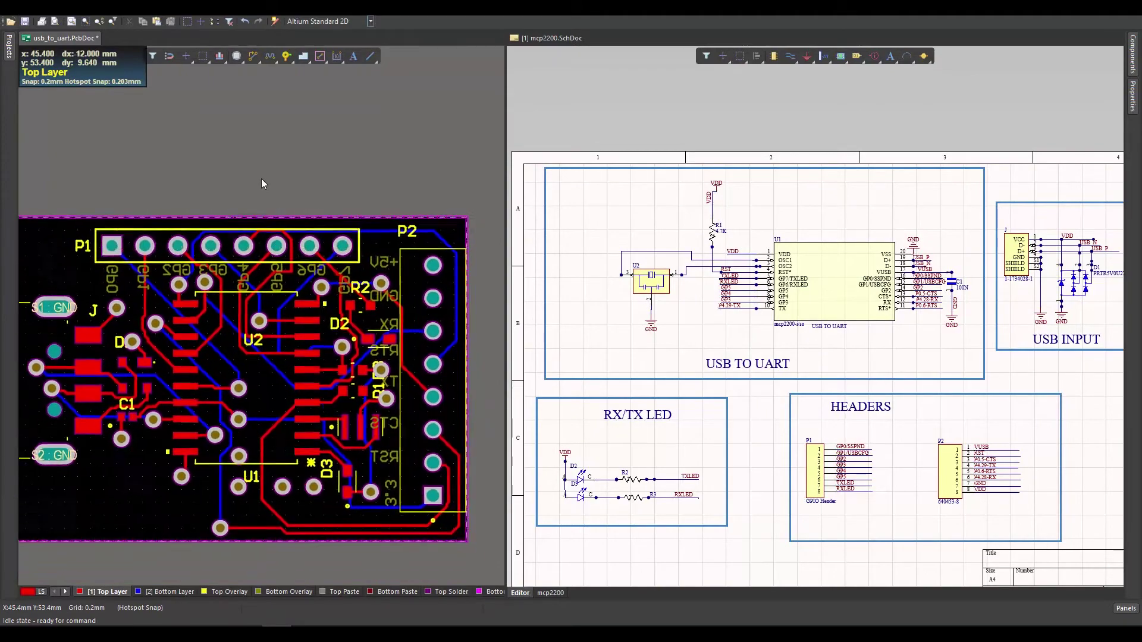
pyautogui.click(882, 133)
pyautogui.scroll(-2, 882, 132)
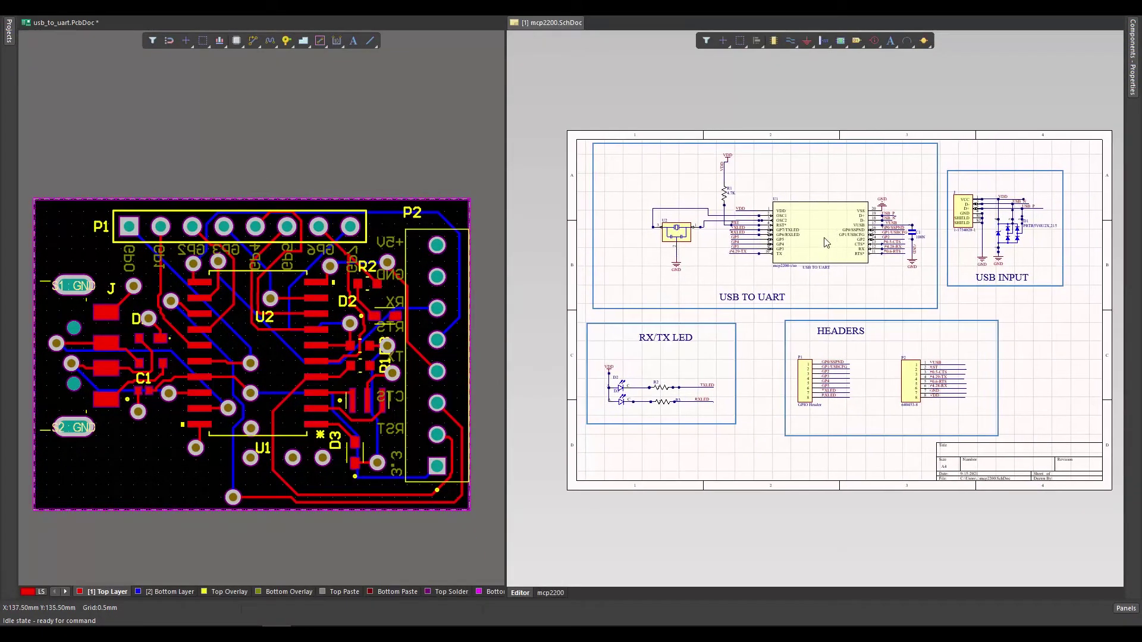
pyautogui.click(827, 242)
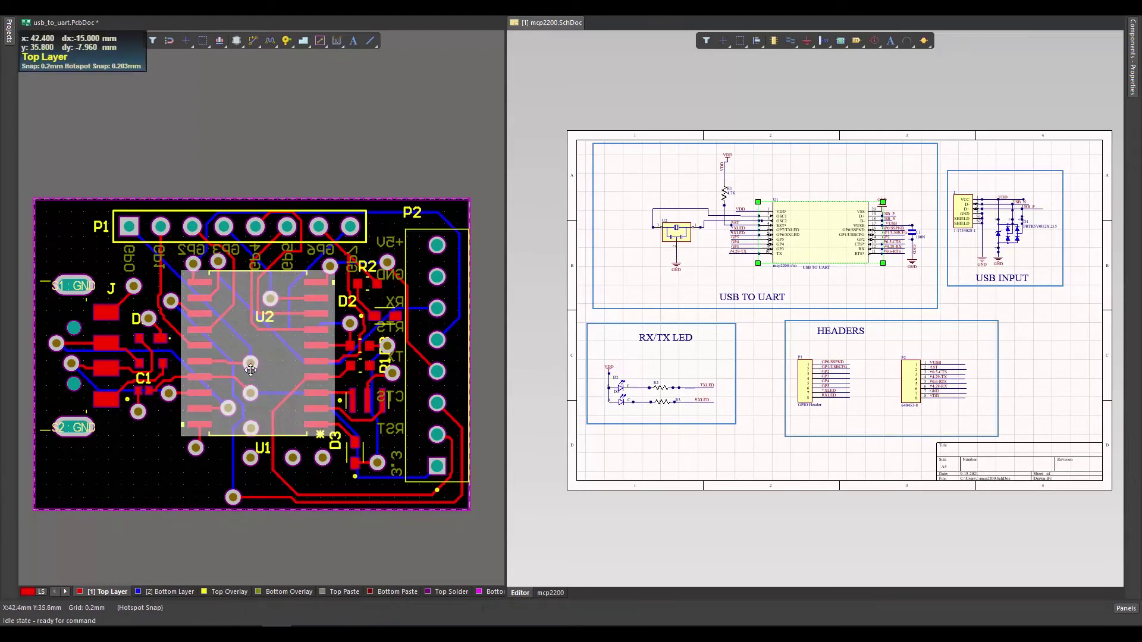
pyautogui.click(688, 244)
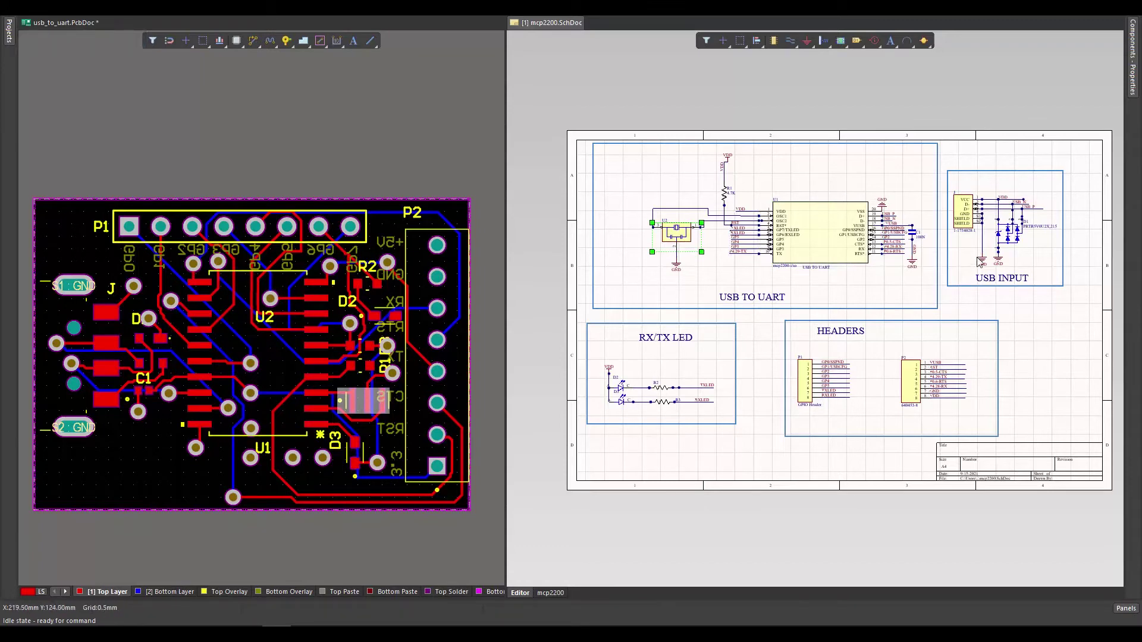
pyautogui.click(954, 211)
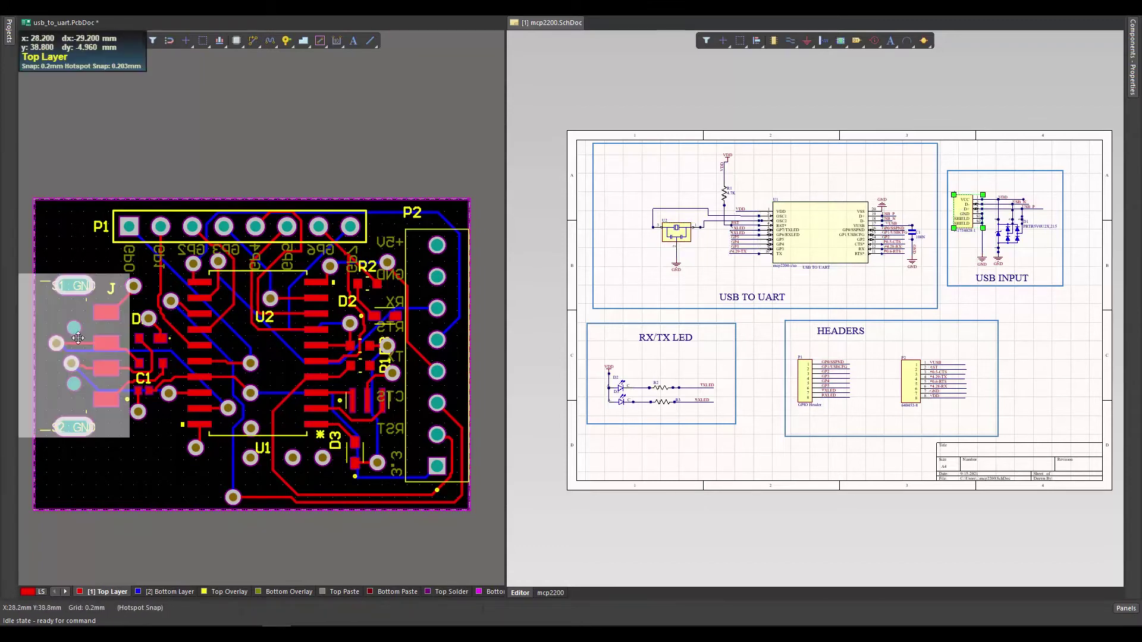
# - Locate an RX/TX LED, its two resistors and headers P1 and P2 on the PCB by cross-selecting them in the schematic
pyautogui.click(622, 391)
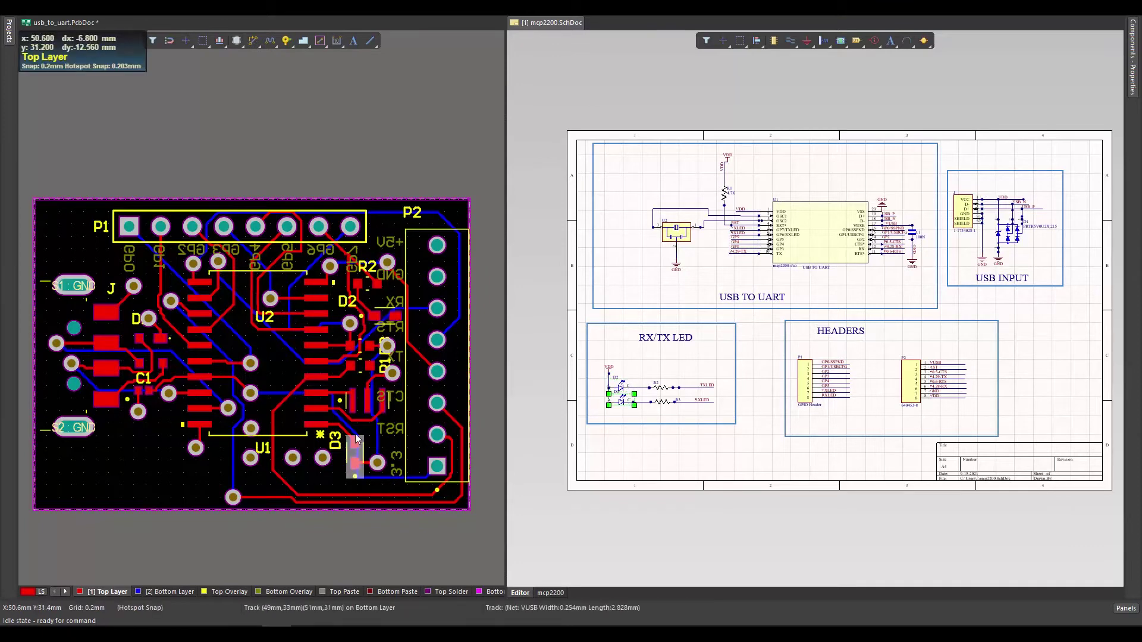
pyautogui.click(657, 386)
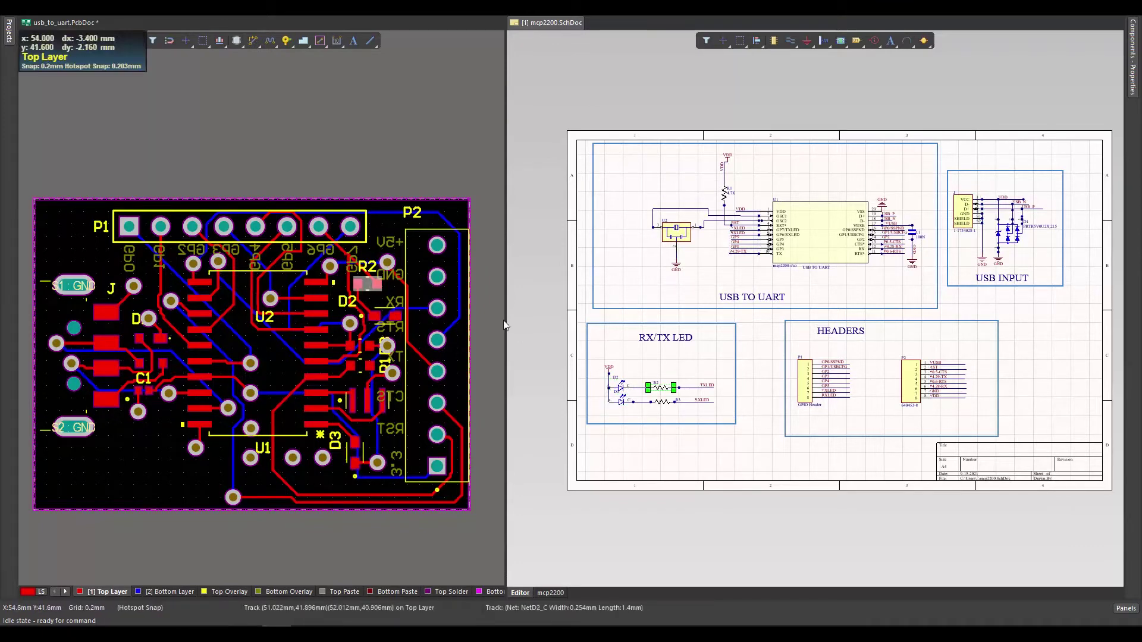
pyautogui.click(669, 404)
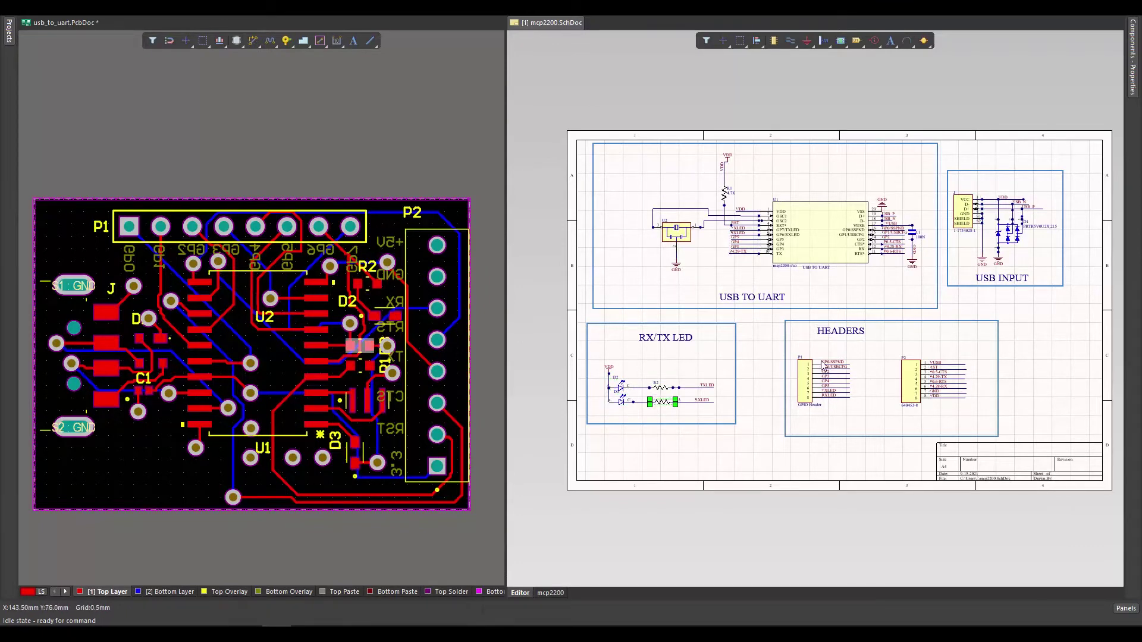
pyautogui.click(803, 381)
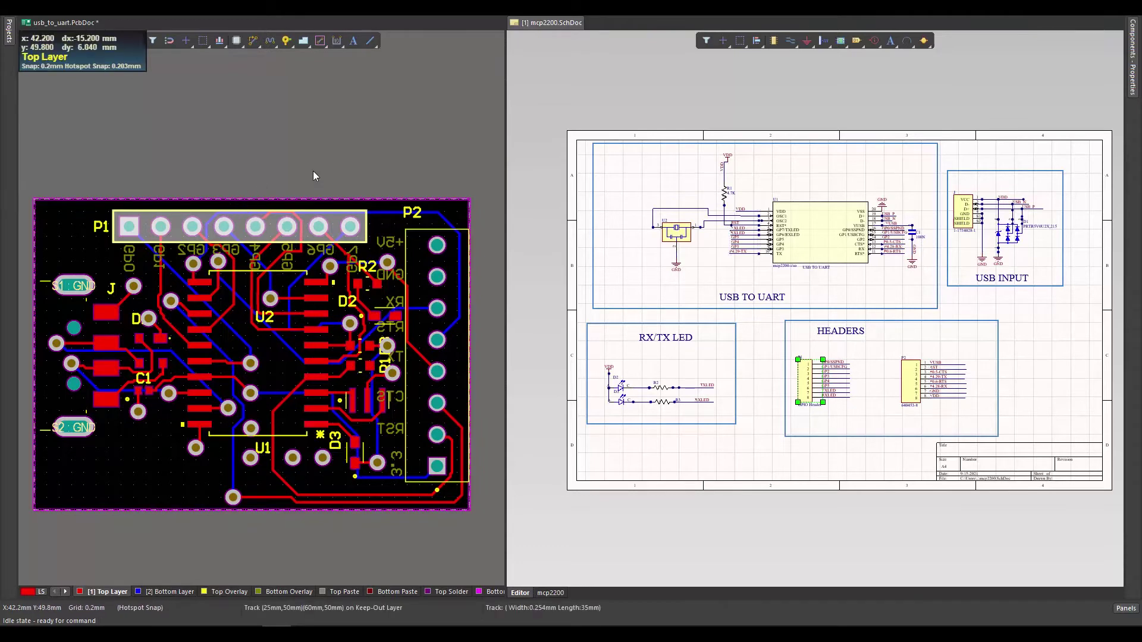
pyautogui.click(912, 386)
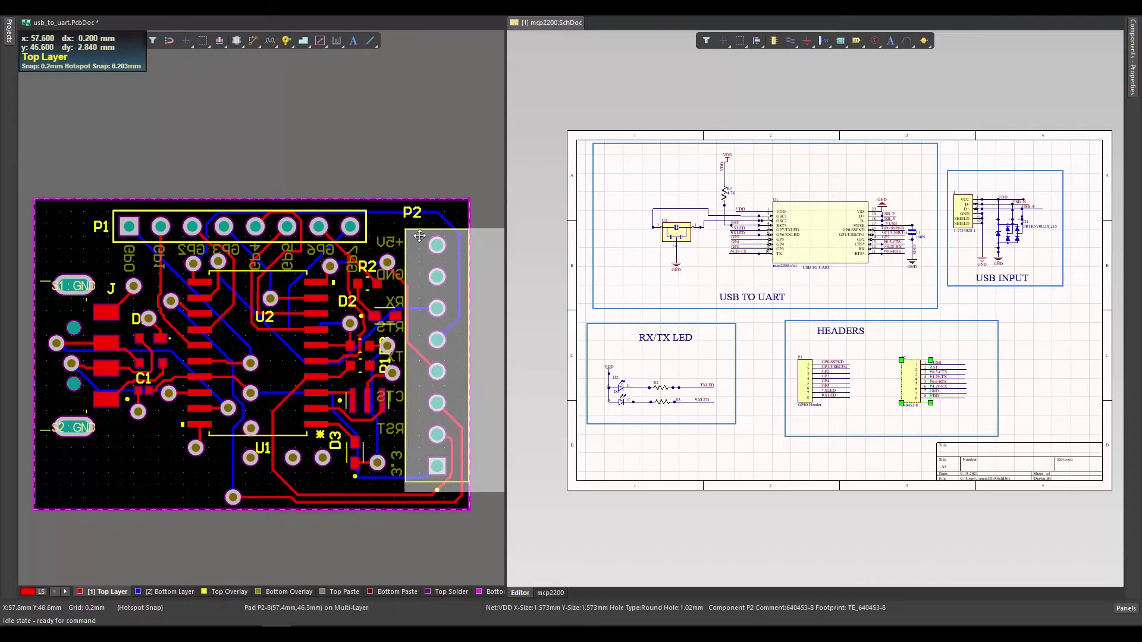
pyautogui.click(458, 160)
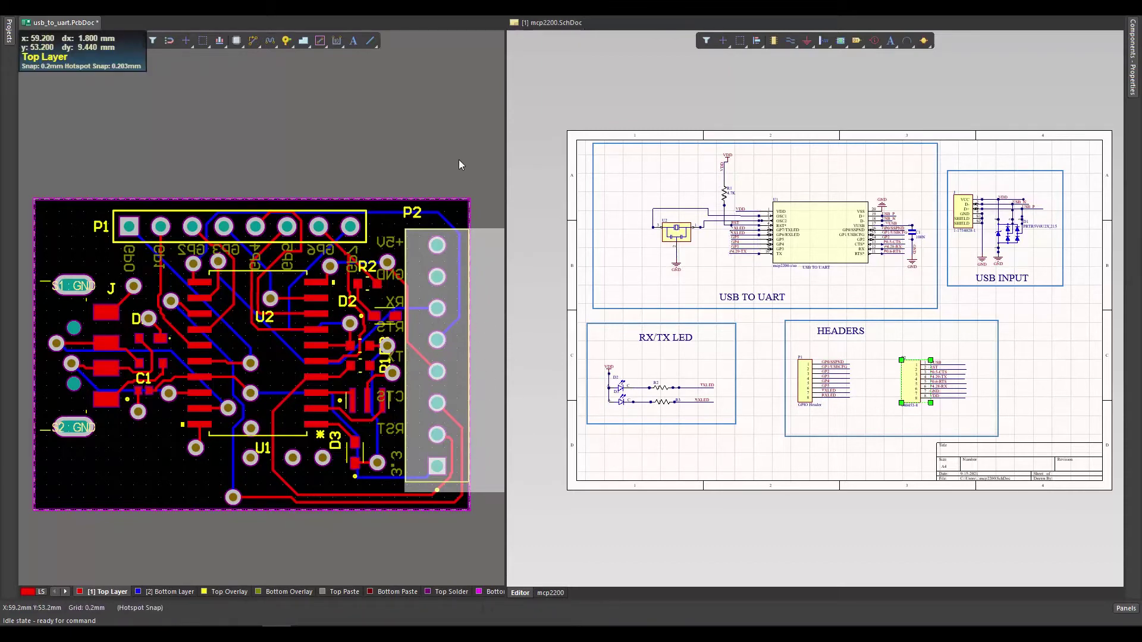
# - Show the usb_to_uart PCB in 3D, flipped over, and view the whole underside with its header pin labels
pyautogui.press('3')
pyautogui.hotkey('ctrl', 'f')
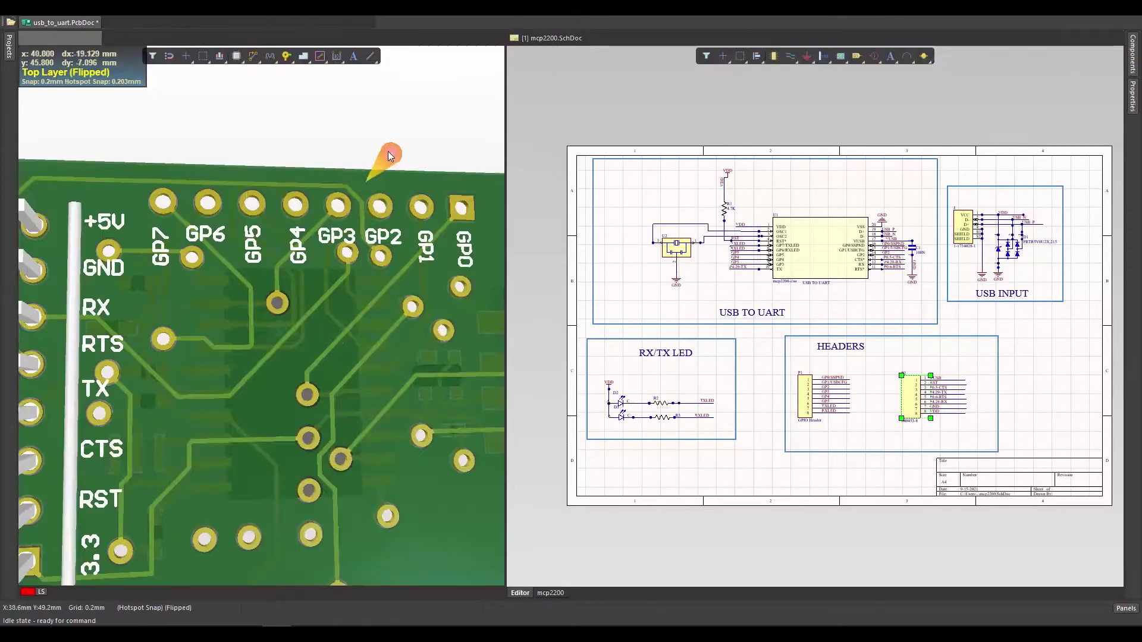
pyautogui.moveTo(384, 172); pyautogui.dragTo(342, 151)
pyautogui.scroll(-5, 342, 151)
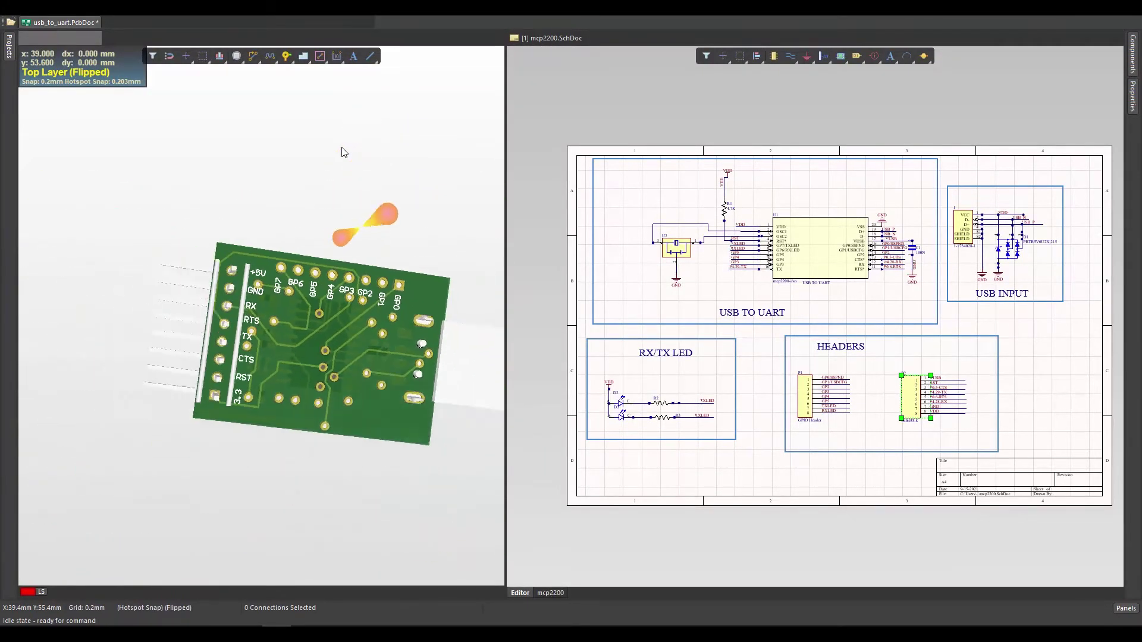
# - Flip the 3D board to its top side and examine the USB connector, the chip and the surrounding components
pyautogui.press('v')
pyautogui.press('b')
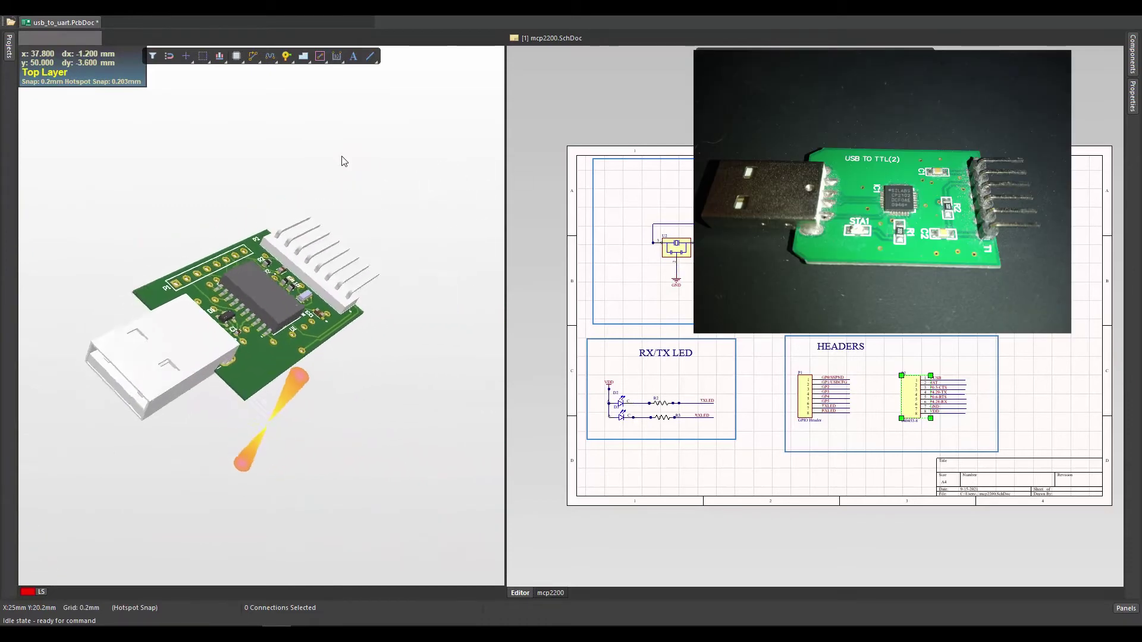
pyautogui.moveTo(181, 336); pyautogui.dragTo(165, 382)
pyautogui.scroll(5, 273, 379)
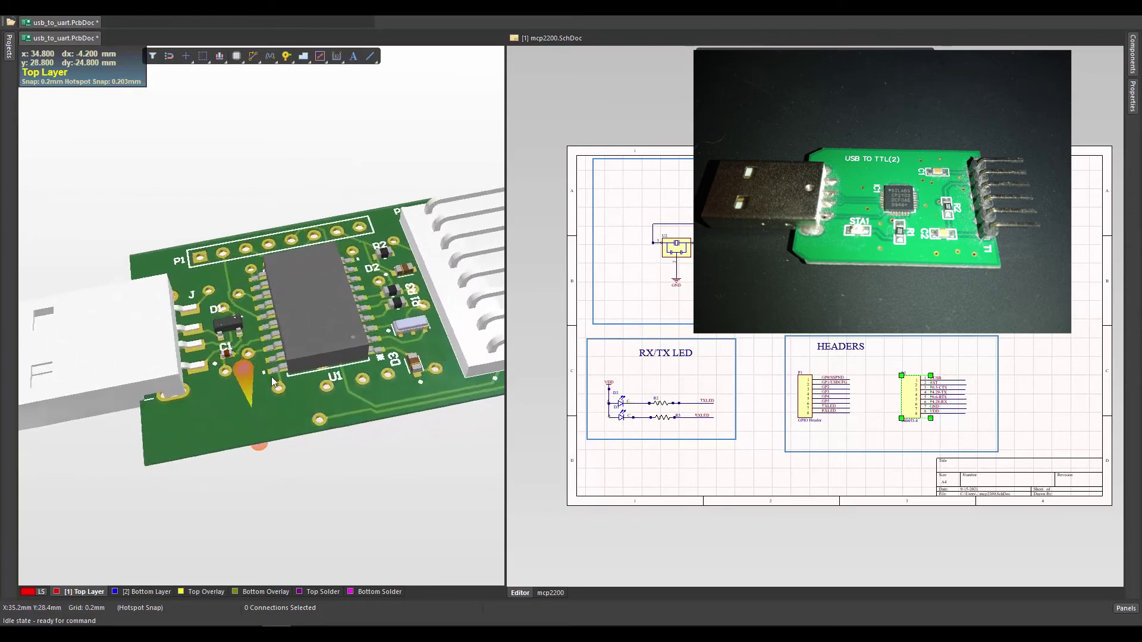
pyautogui.moveTo(247, 347); pyautogui.dragTo(236, 370)
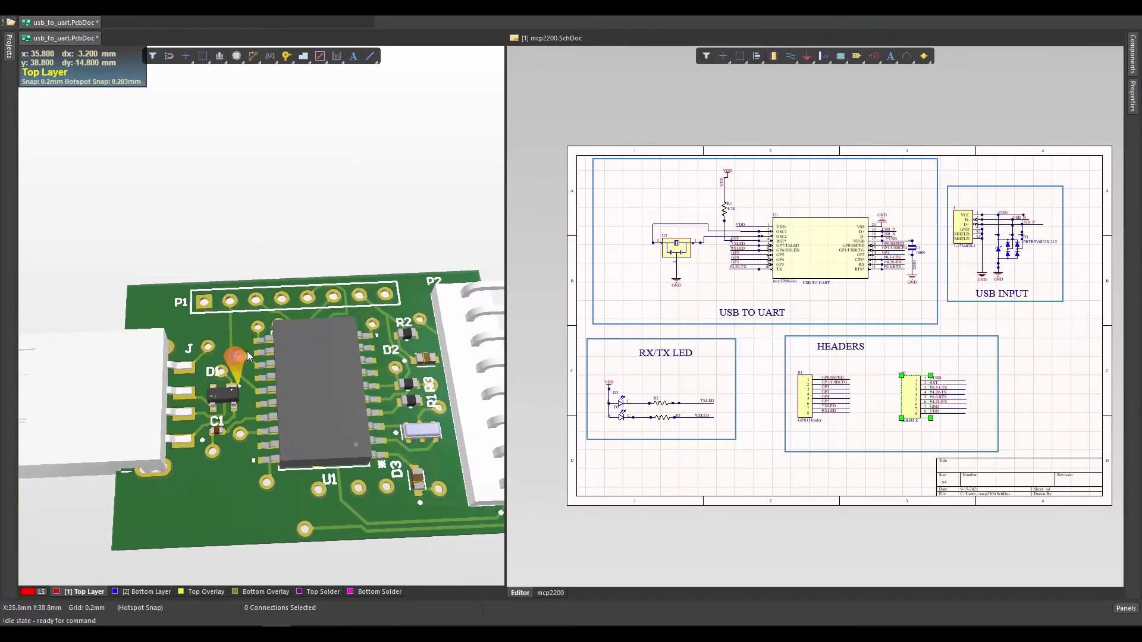
pyautogui.moveTo(483, 343); pyautogui.dragTo(369, 341)
# - Flip the 3D board to its underside and examine the GP0 to GP7 labels and the P2 header labels from +5V to 3.3
pyautogui.press('v')
pyautogui.press('b')
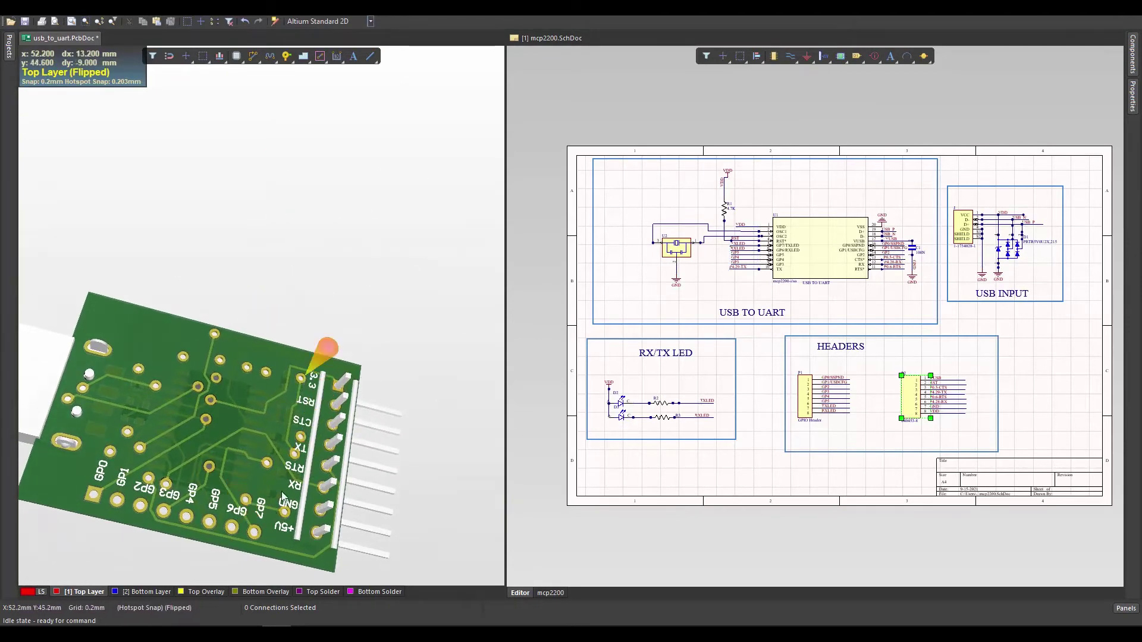
pyautogui.click(295, 459)
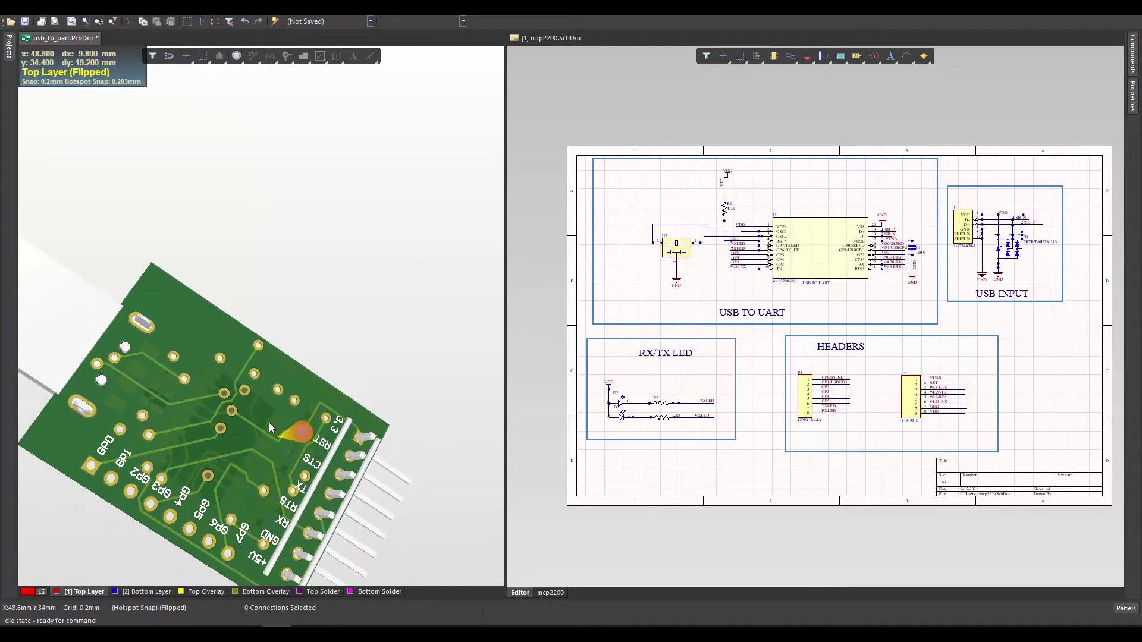
pyautogui.moveTo(209, 531); pyautogui.dragTo(192, 507)
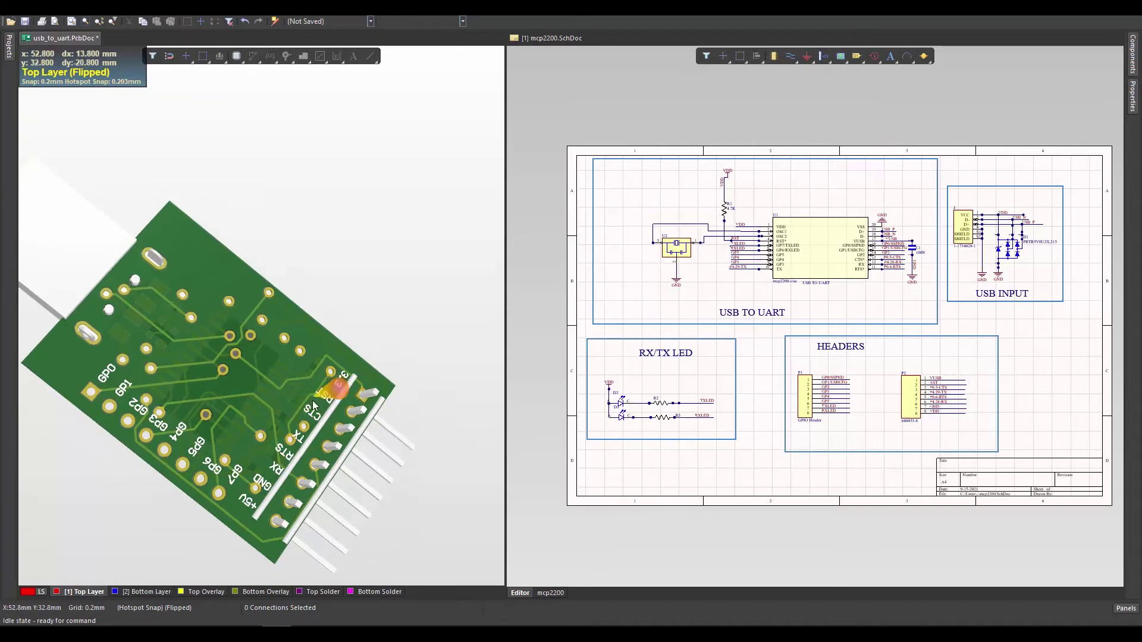
pyautogui.moveTo(340, 387); pyautogui.dragTo(313, 403)
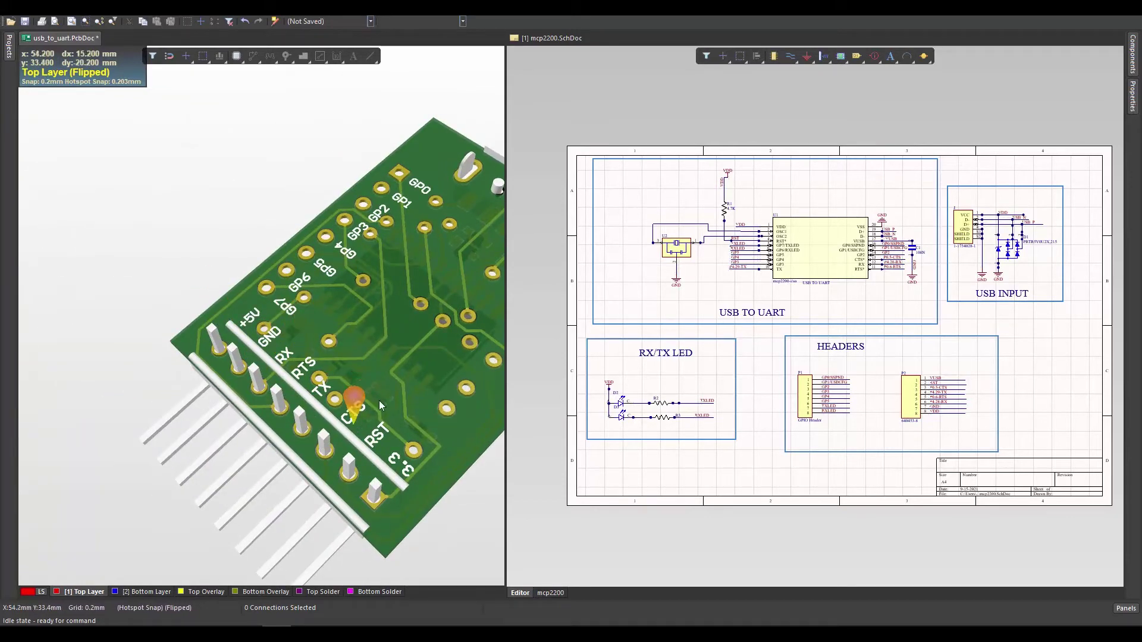
pyautogui.scroll(-1, 261, 380)
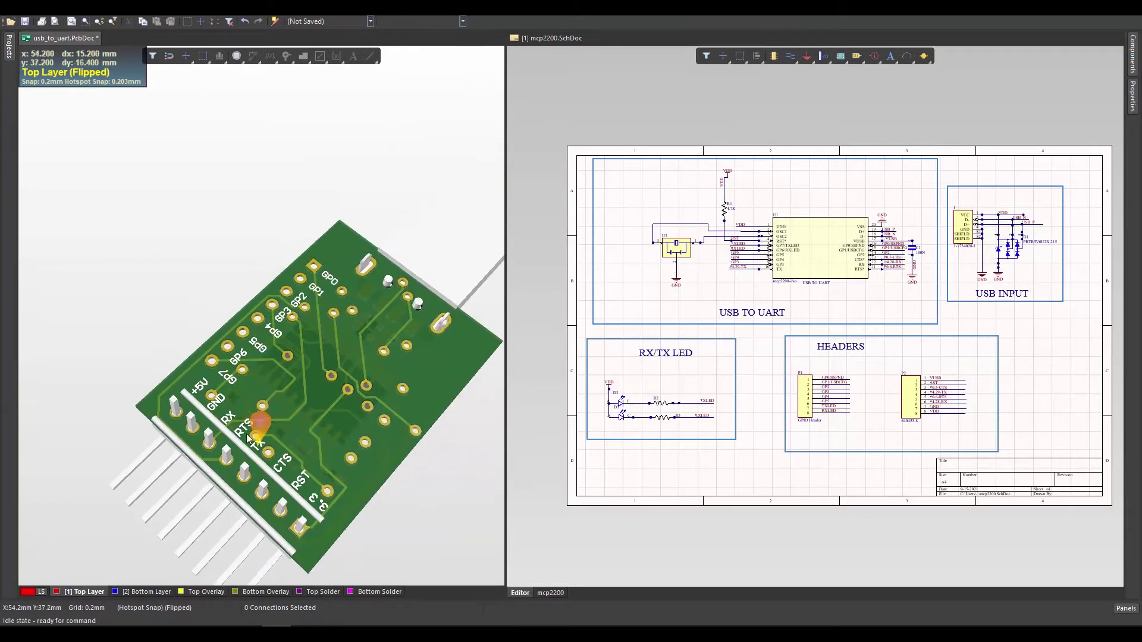
# - Flip the 3D board back to its top side, return the PCB to 2D and clear the RX/TX LED block selection
pyautogui.press('v')
pyautogui.press('b')
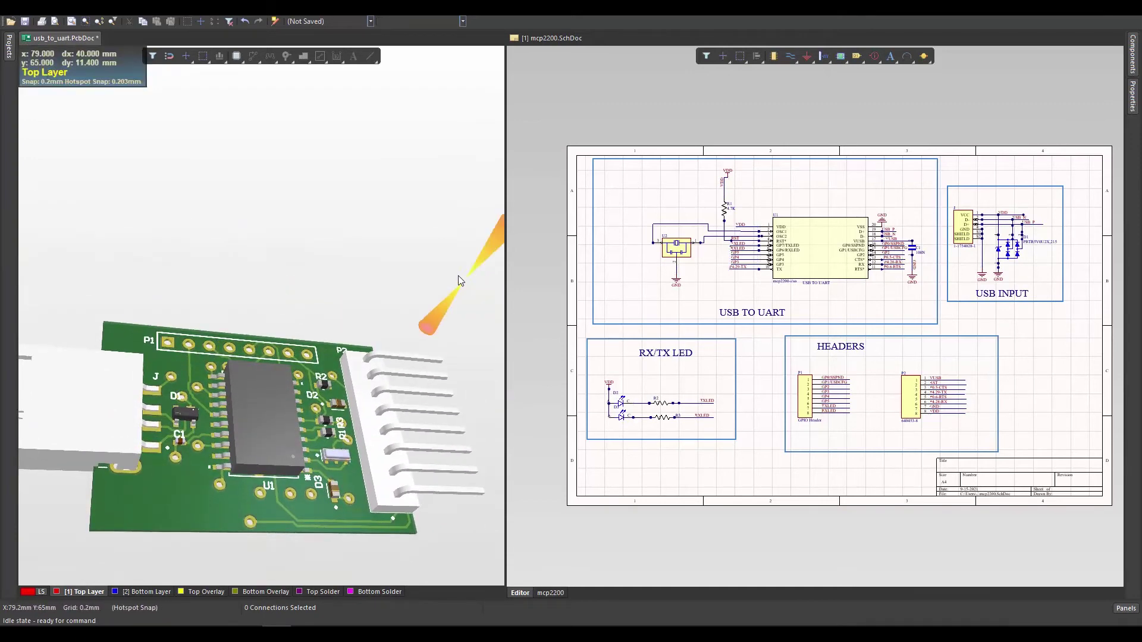
pyautogui.press('2')
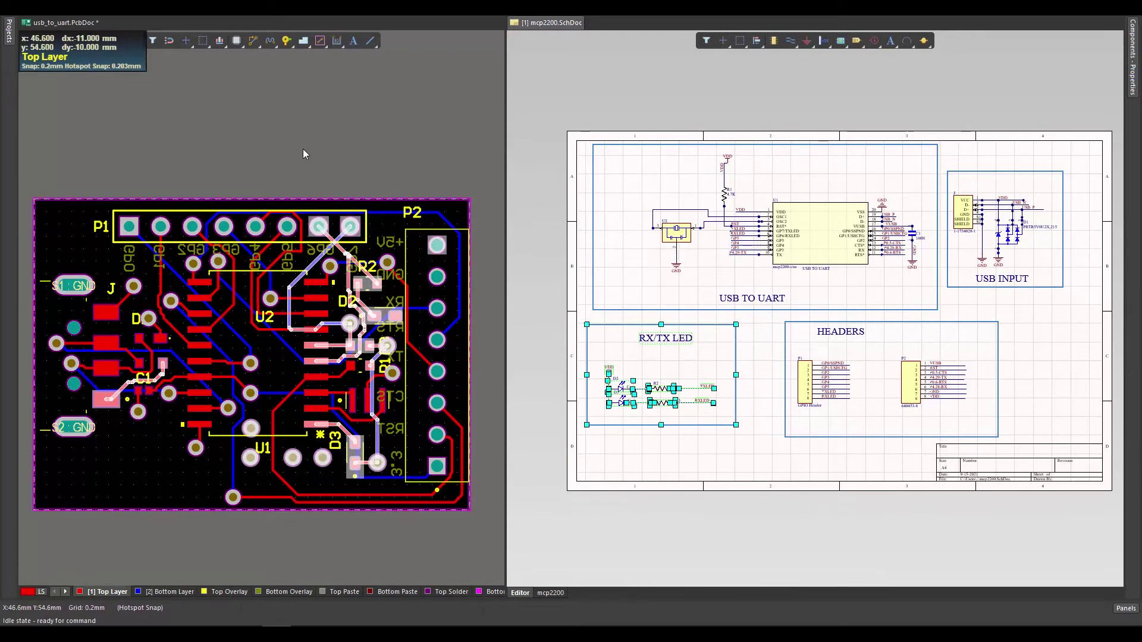
pyautogui.click(303, 149)
pyautogui.click(251, 143)
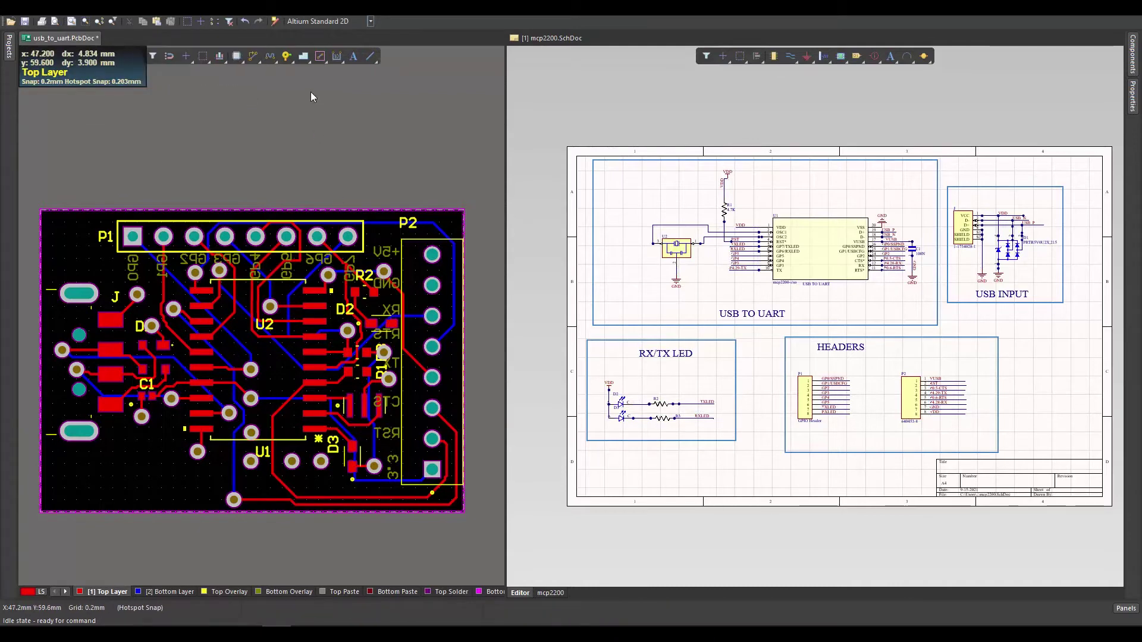
# - Open the Bill of Materials for the usb_to_uart PCB document and maximize its window
pyautogui.click(225, 8)
pyautogui.click(249, 20)
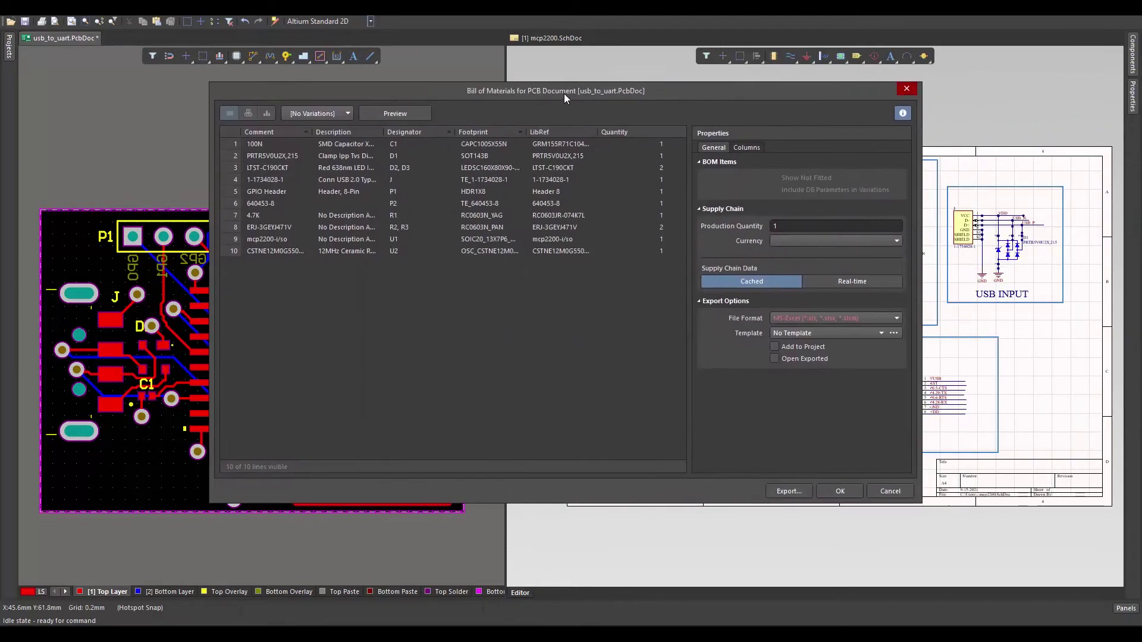
pyautogui.doubleClick(563, 93)
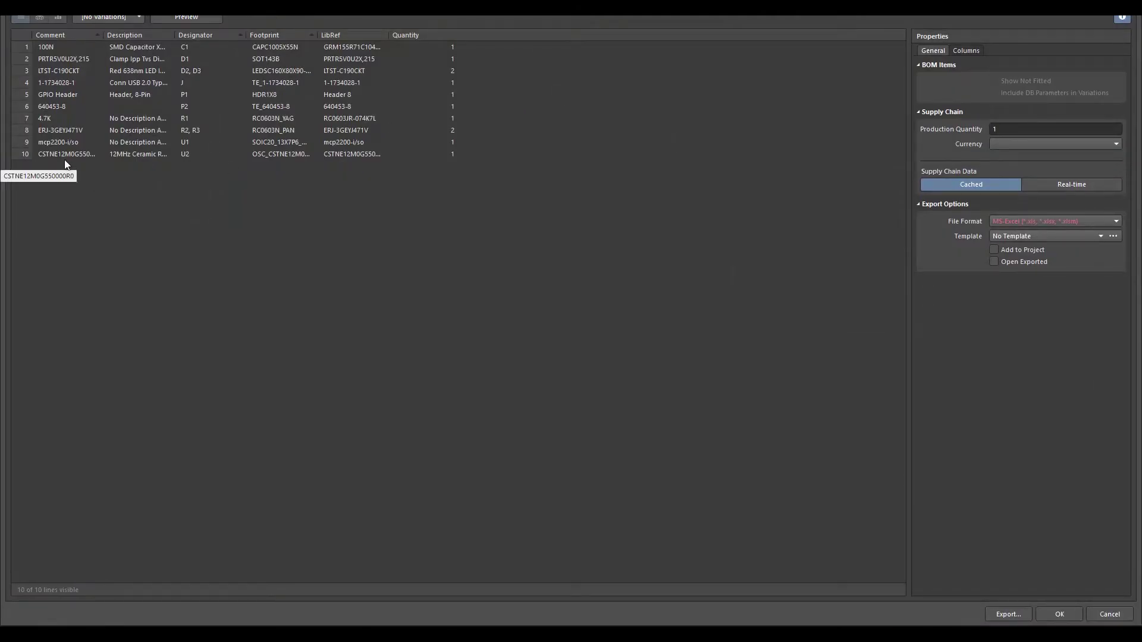
# - Export the bill of materials in CSV (Comma Delimited) format as USB_TO_UART.csv to the project outputs folder and close the report
pyautogui.click(1077, 219)
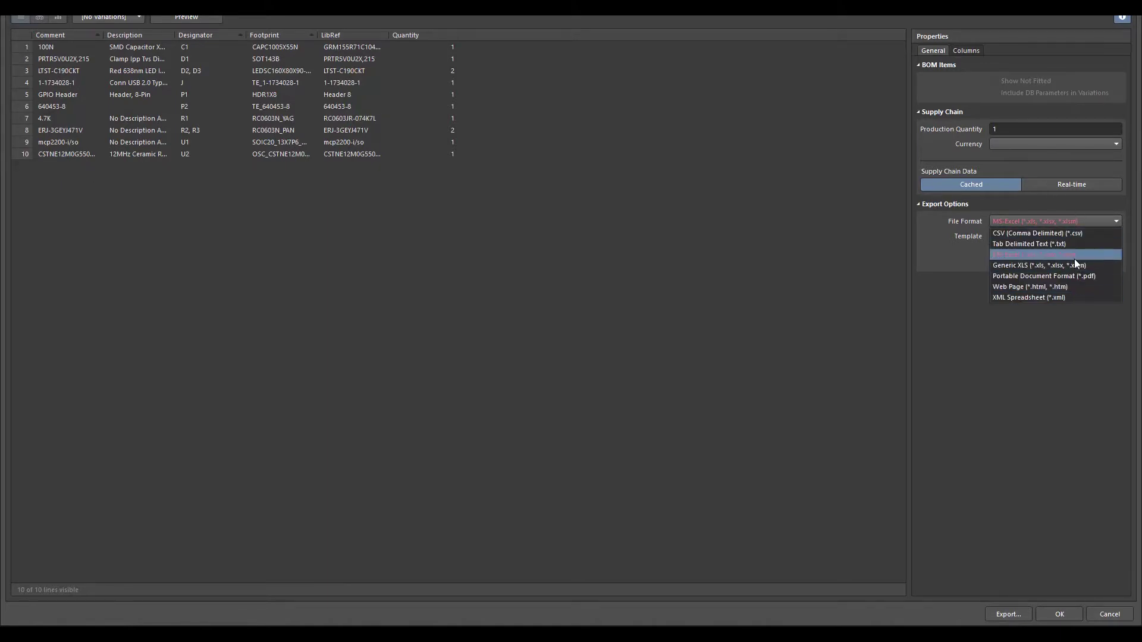
pyautogui.click(1045, 234)
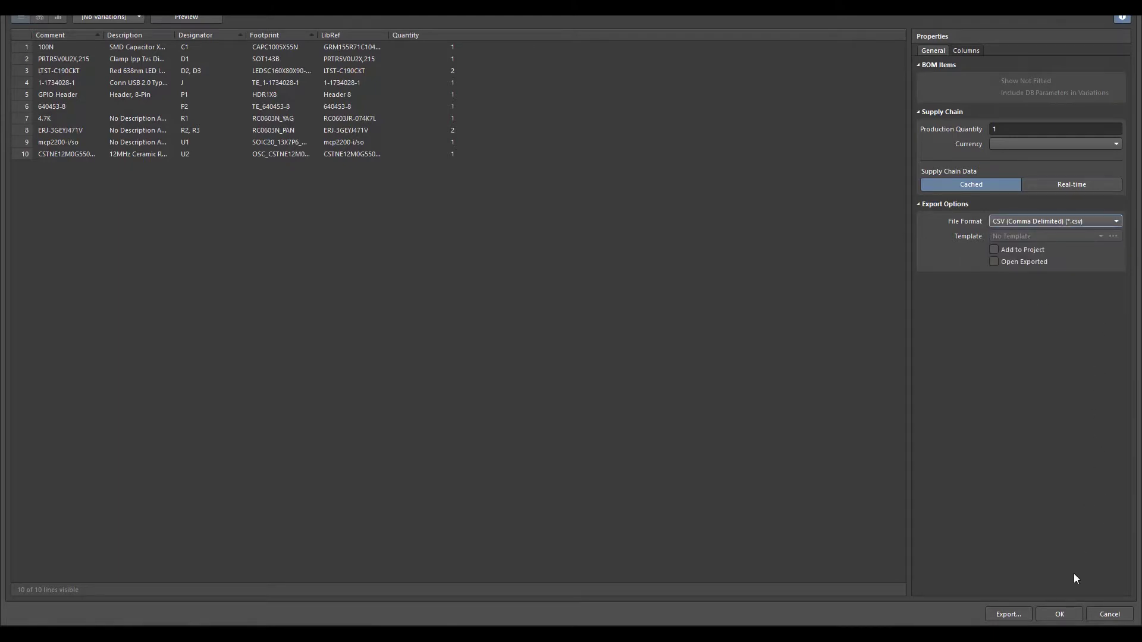
pyautogui.click(1009, 616)
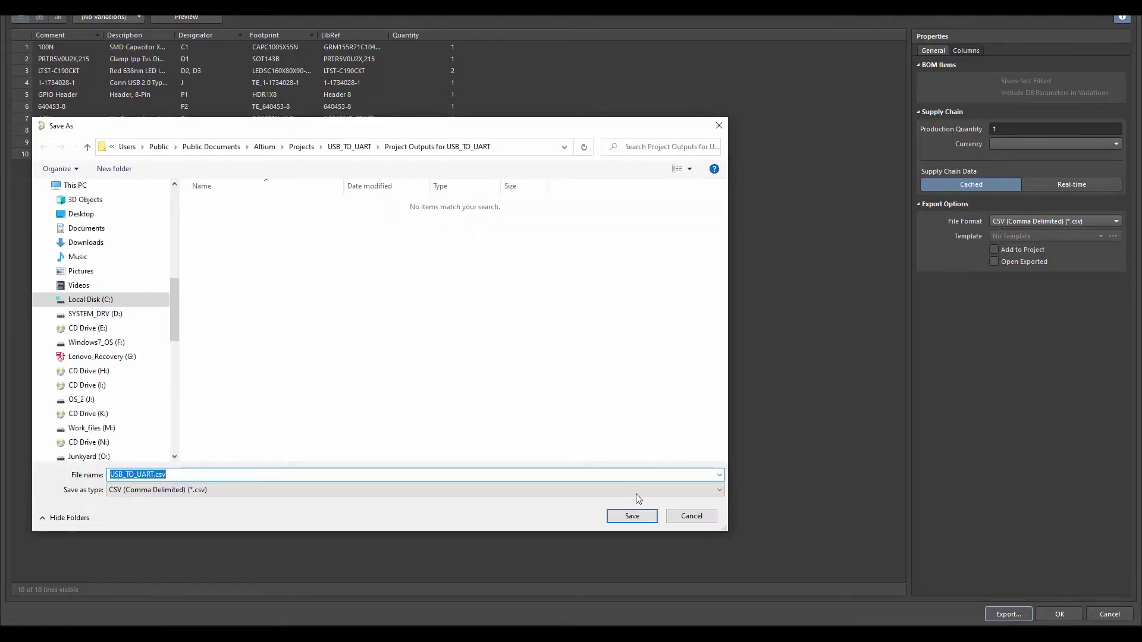
pyautogui.press('Return')
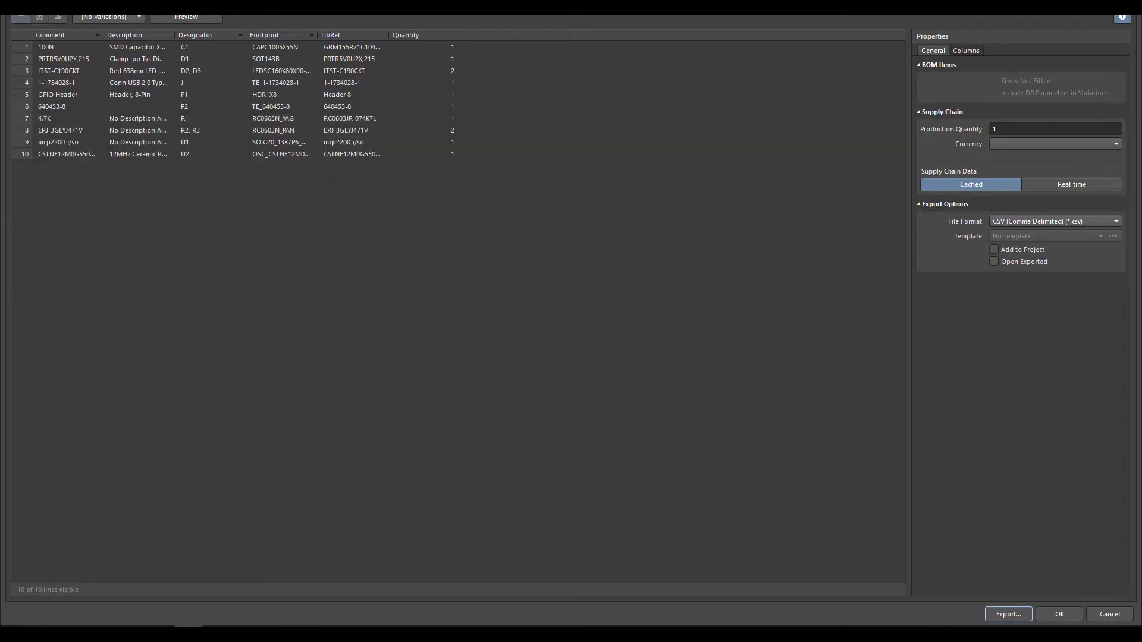
pyautogui.click(1059, 615)
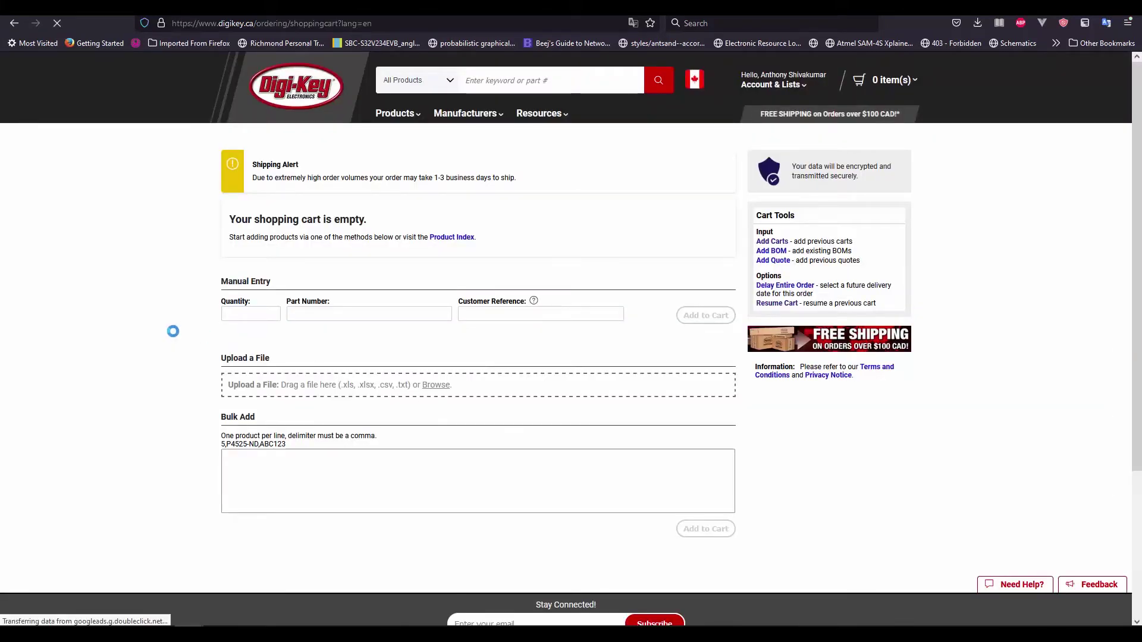
# - Switch to the Digi-Key shopping cart in the browser and upload the USB_TO_UART.csv file to it
pyautogui.hotkey('ctrl', 'o')
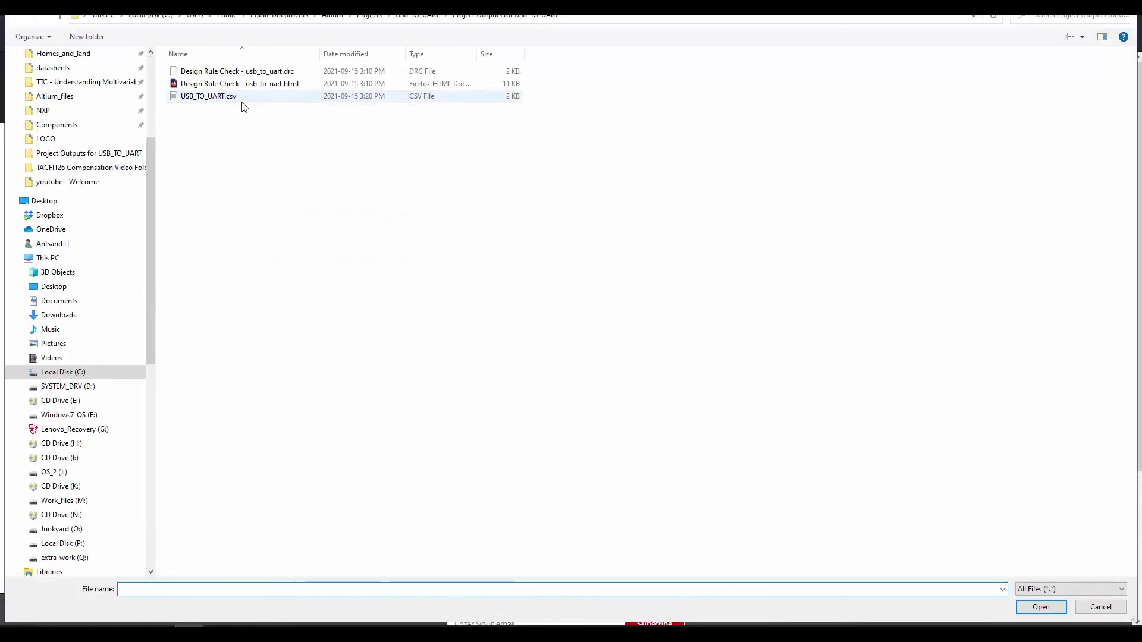
pyautogui.click(238, 97)
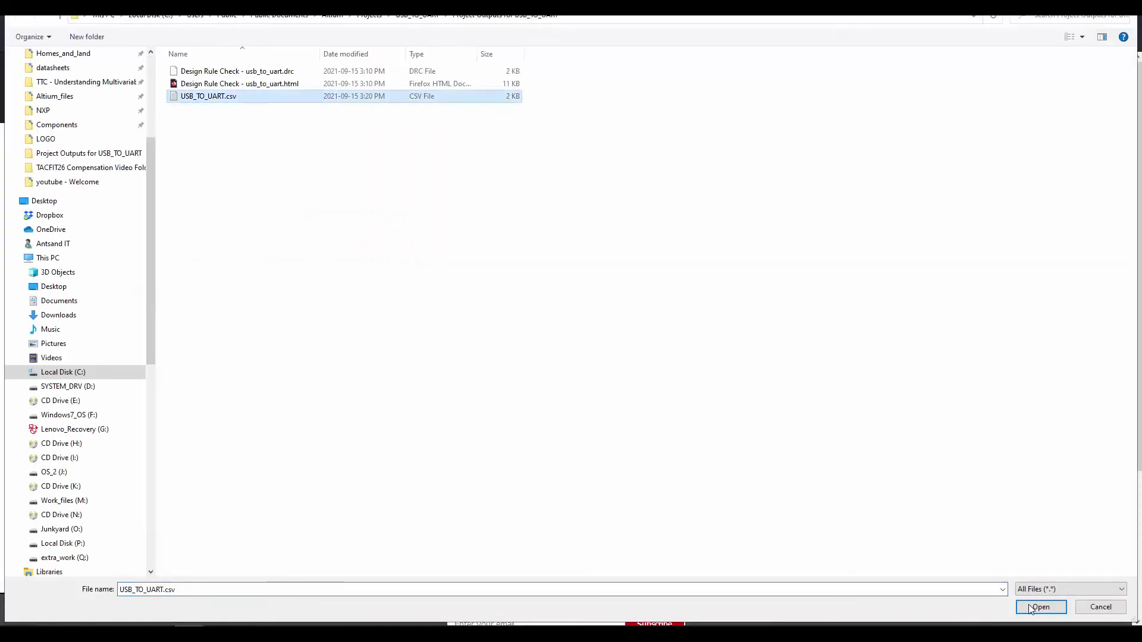
pyautogui.press('Return')
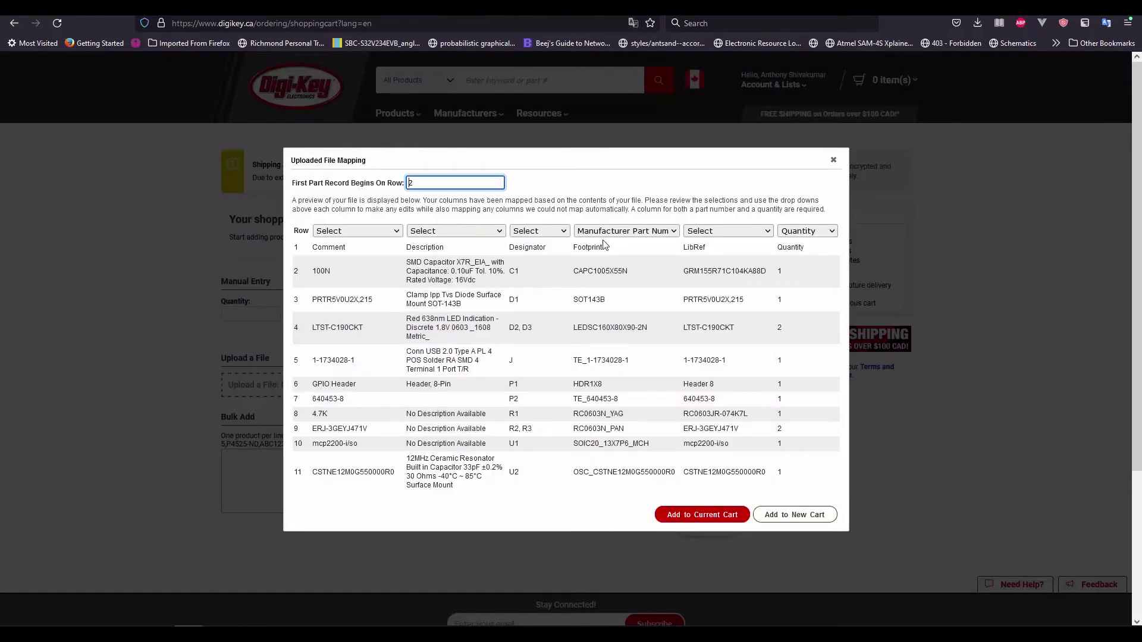
# - Unmap the Footprint column, map the LibRef column to Manufacturer Part Number, and add the uploaded parts to the current cart
pyautogui.click(659, 236)
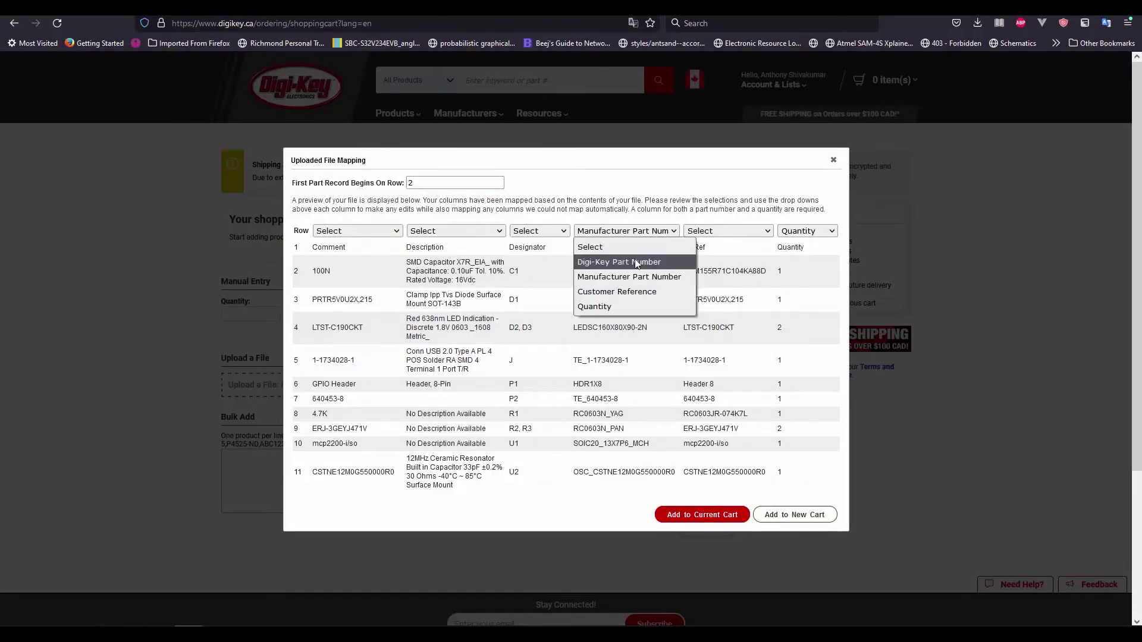
pyautogui.click(646, 245)
pyautogui.click(740, 234)
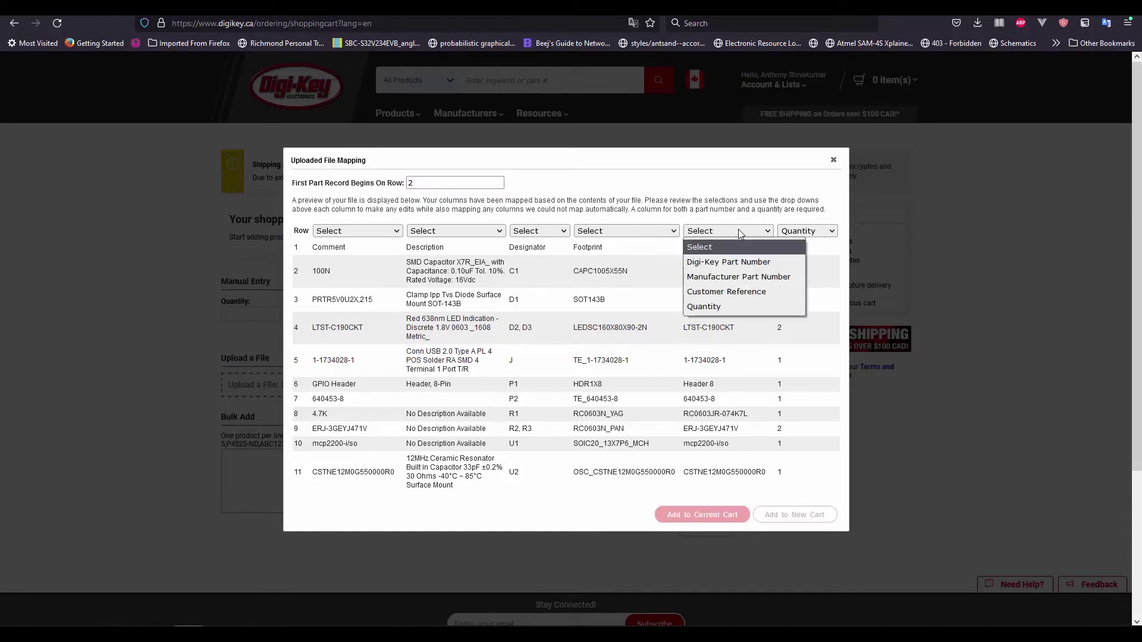
pyautogui.click(699, 281)
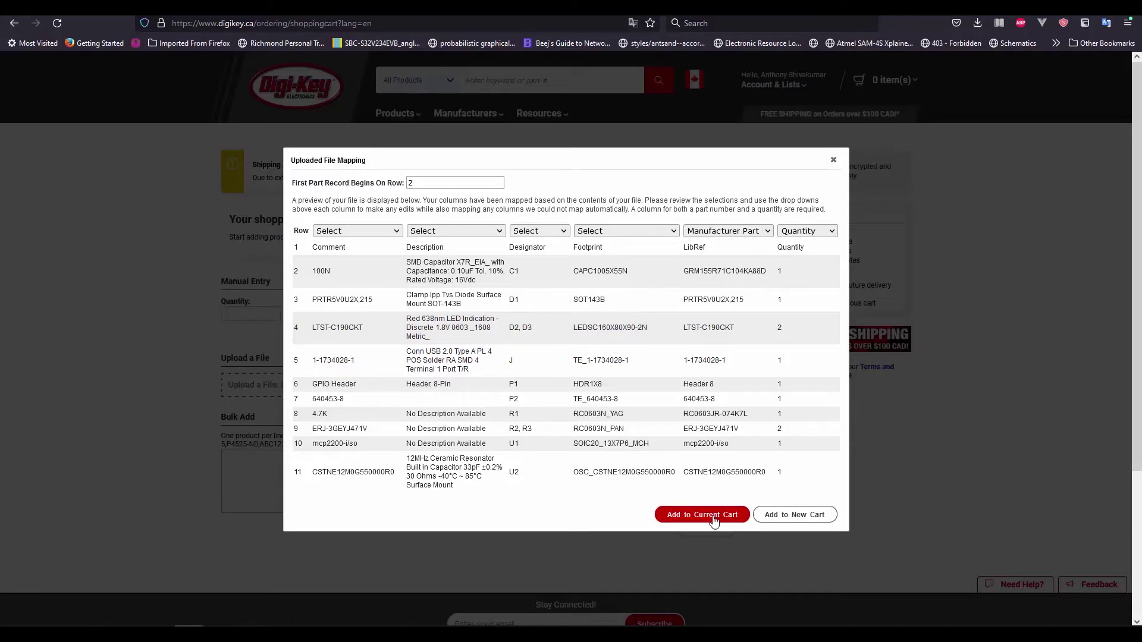
pyautogui.click(703, 515)
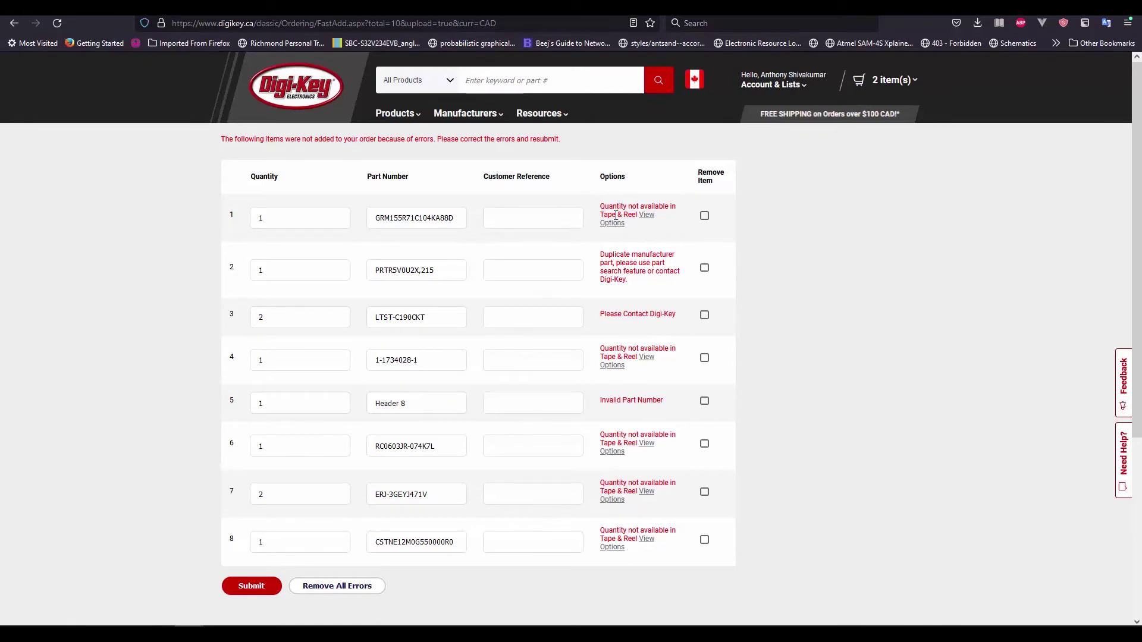
# - Add the Cut Tape options to the cart for the parts unavailable in Tape & Reel, including GRM155R71C104KA88D, 1-1734028-1 and CSTNE12M0G550000R0
pyautogui.click(647, 214)
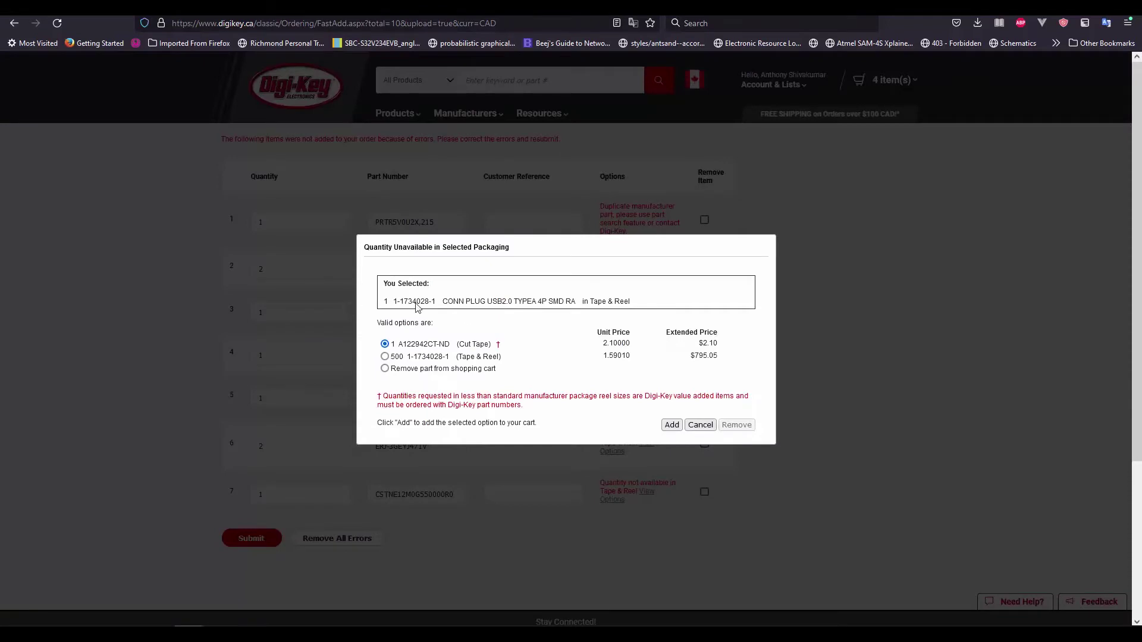
pyautogui.click(670, 425)
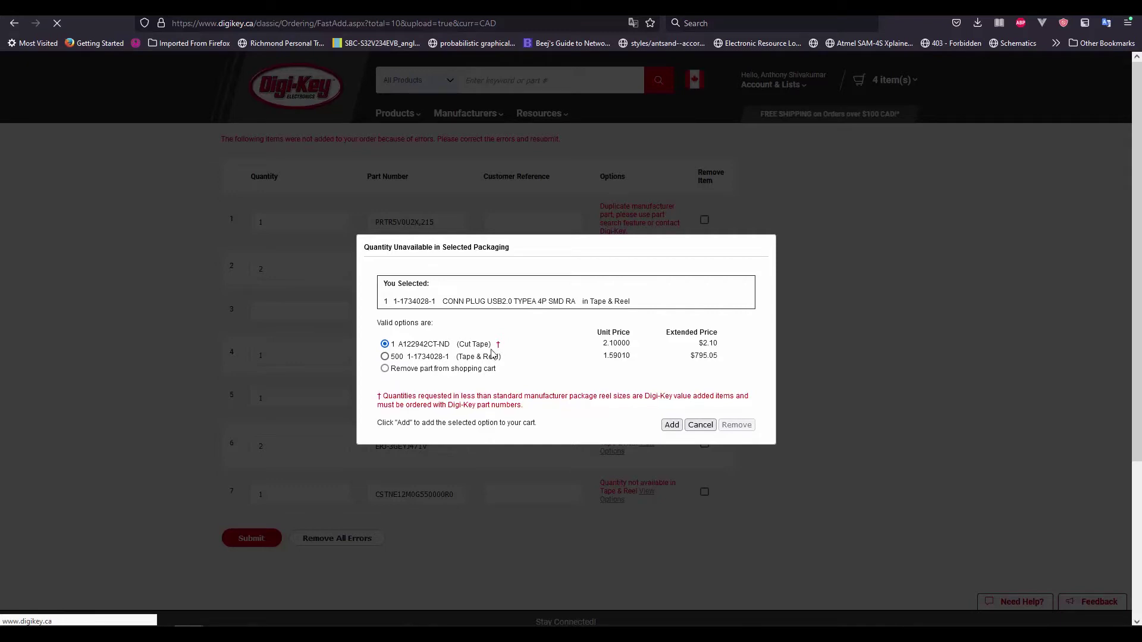
pyautogui.click(692, 429)
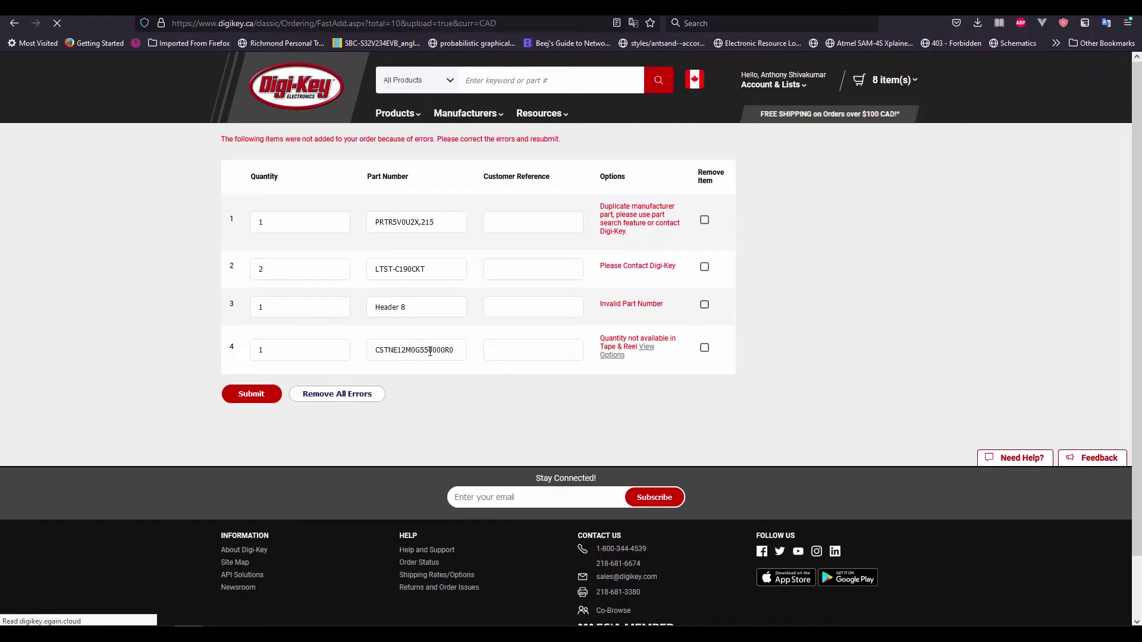
pyautogui.click(648, 352)
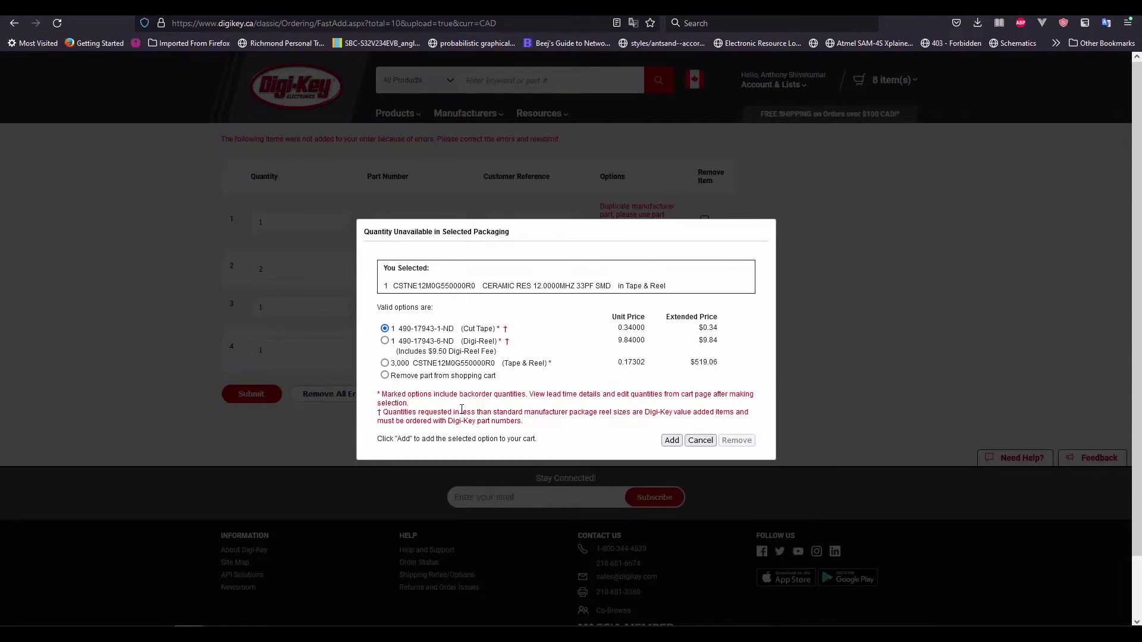
pyautogui.click(671, 439)
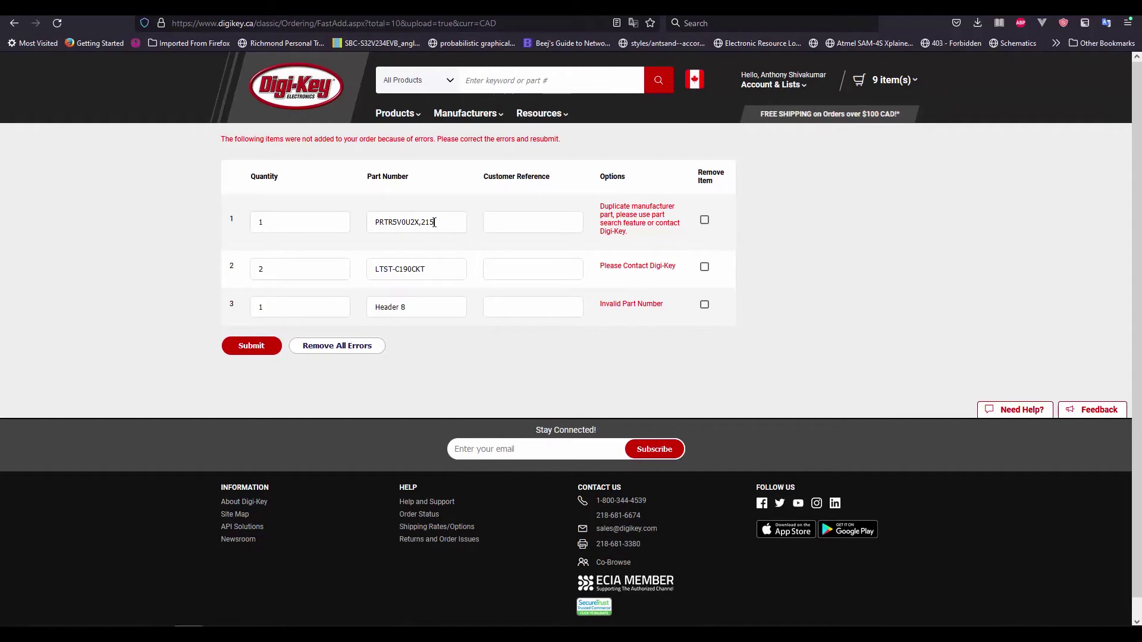
# - Highlight the PRTR5V0U2X,215 part number, switch to Altium Designer and close the Bill of Materials report
pyautogui.click(443, 217)
pyautogui.moveTo(436, 222); pyautogui.dragTo(316, 222)
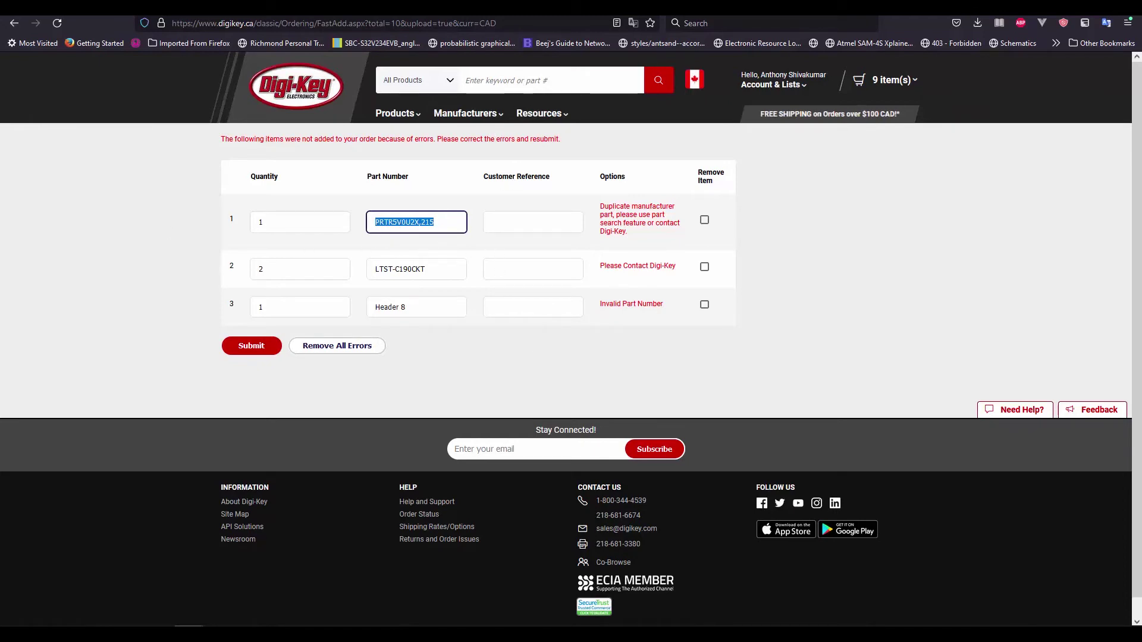
pyautogui.click(189, 634)
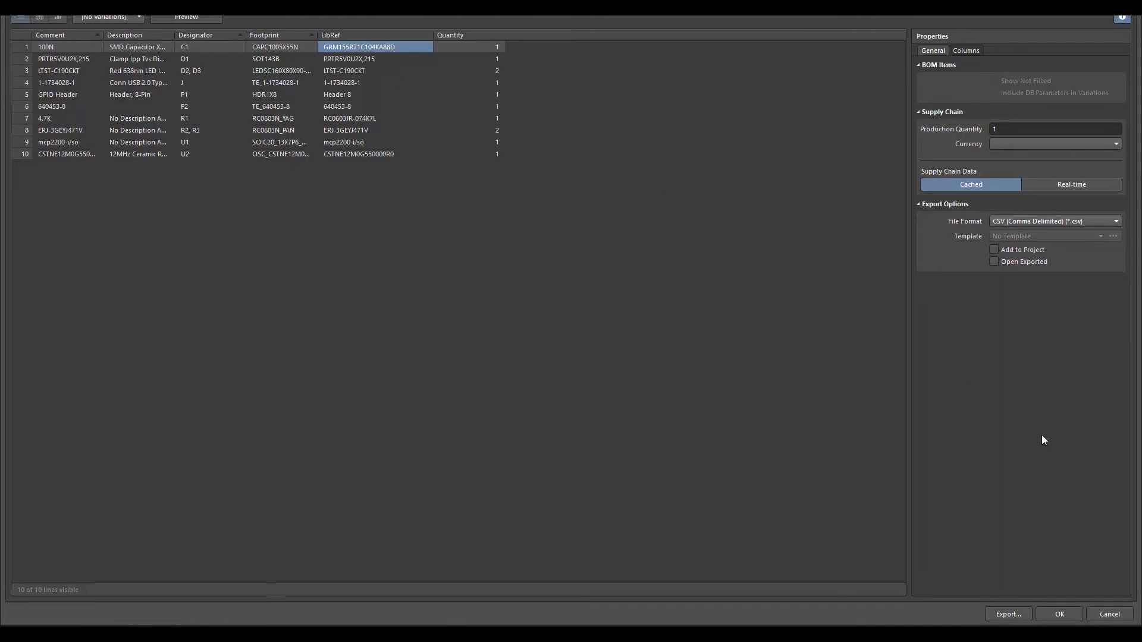
pyautogui.click(1101, 614)
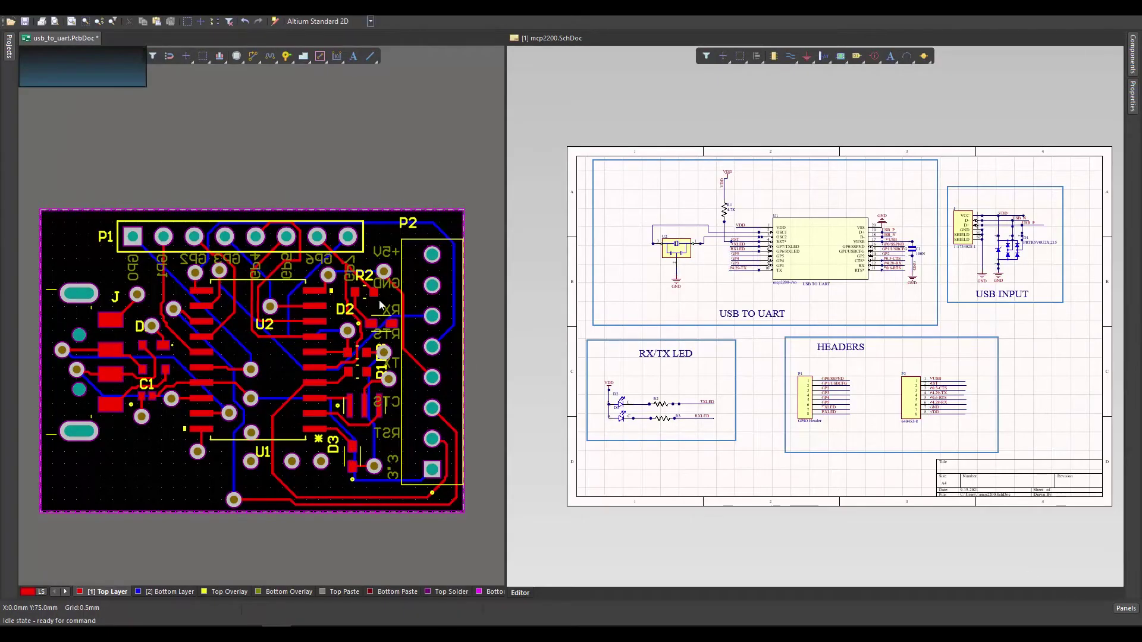
# - Select LED D3 in the schematic's RX/TX LED block and copy its Design Item ID LTST-C190CKT from its properties
pyautogui.click(730, 376)
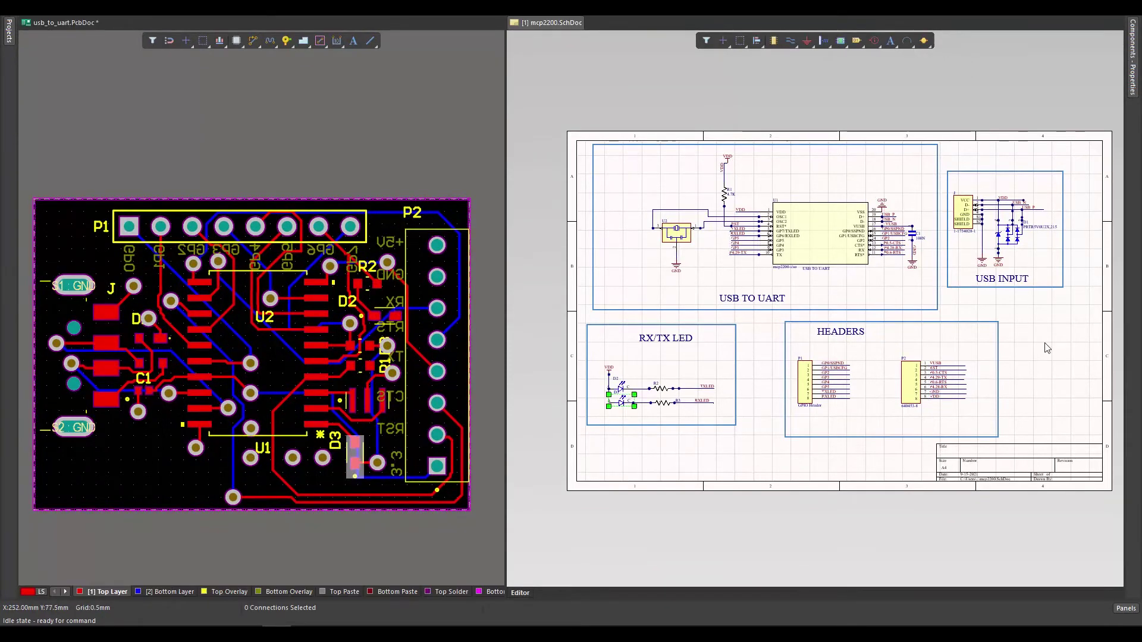
pyautogui.click(1134, 89)
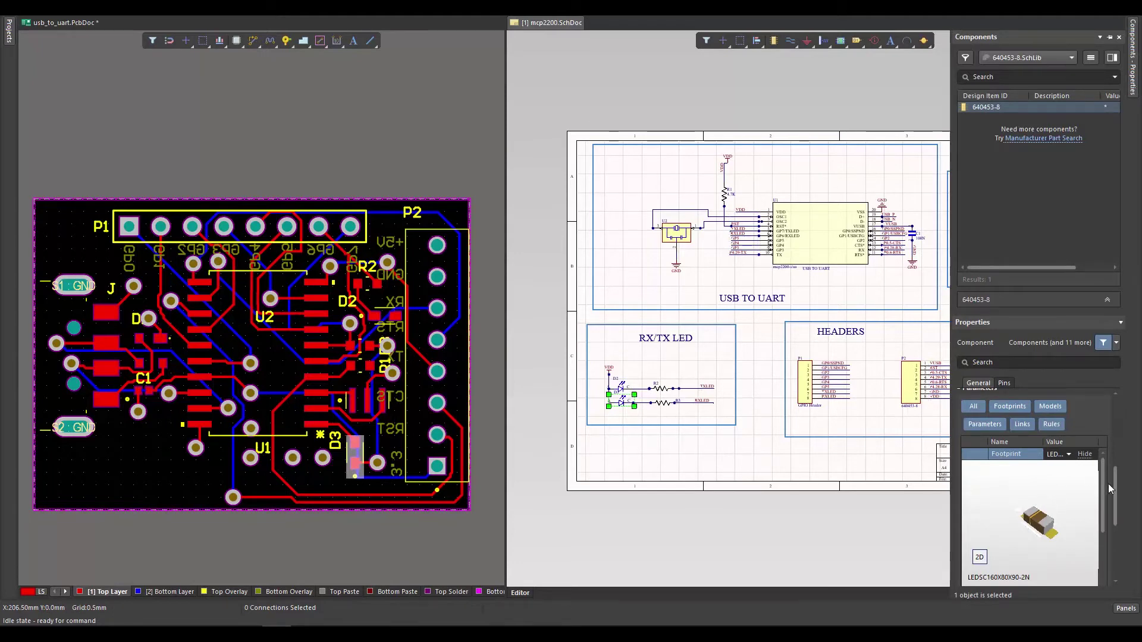
pyautogui.scroll(-1, 1106, 482)
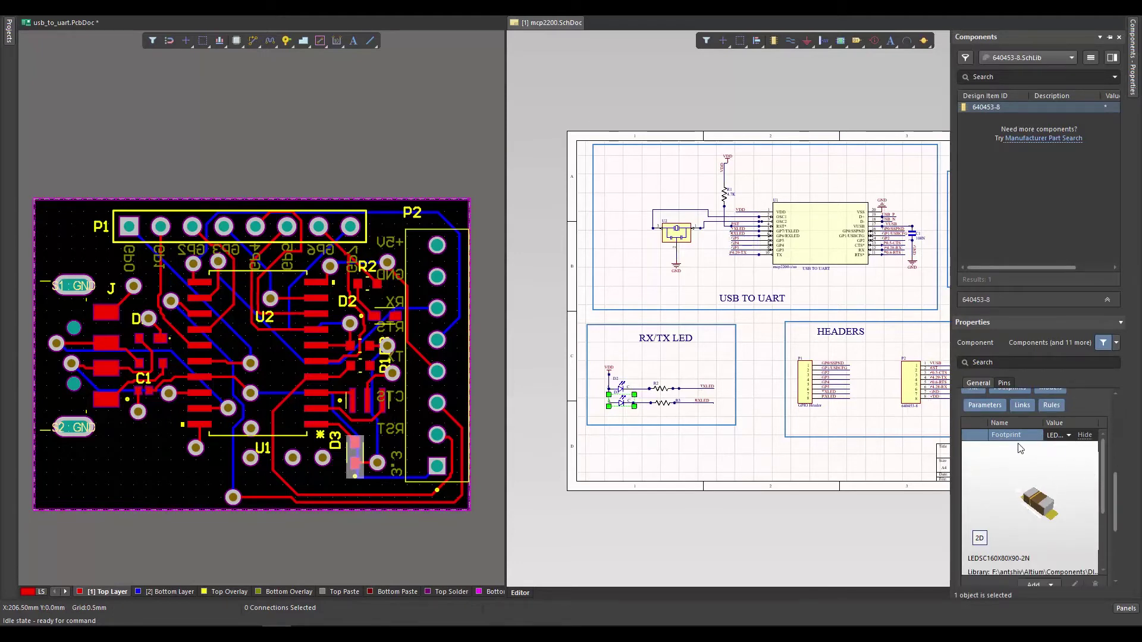
pyautogui.moveTo(1115, 476); pyautogui.dragTo(1120, 406)
pyautogui.click(1049, 517)
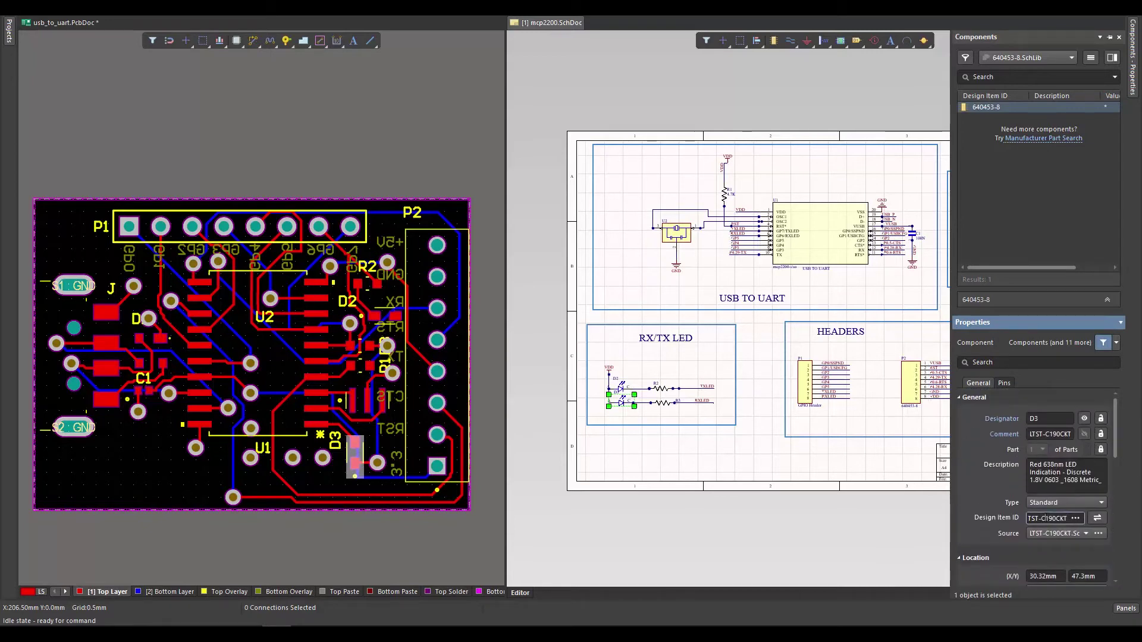
pyautogui.doubleClick(1048, 518)
pyautogui.hotkey('ctrl', 'c')
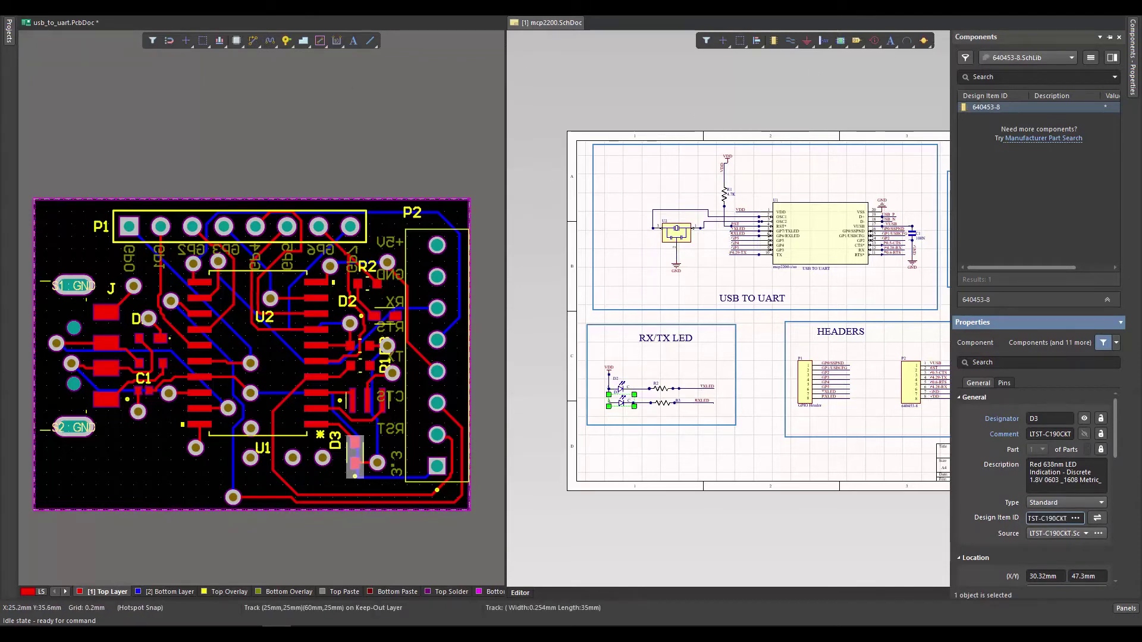
# - Switch to Digi-Key in the browser and search for the copied part number LTST-C190CKT
pyautogui.hotkey('alt', 'Tab')
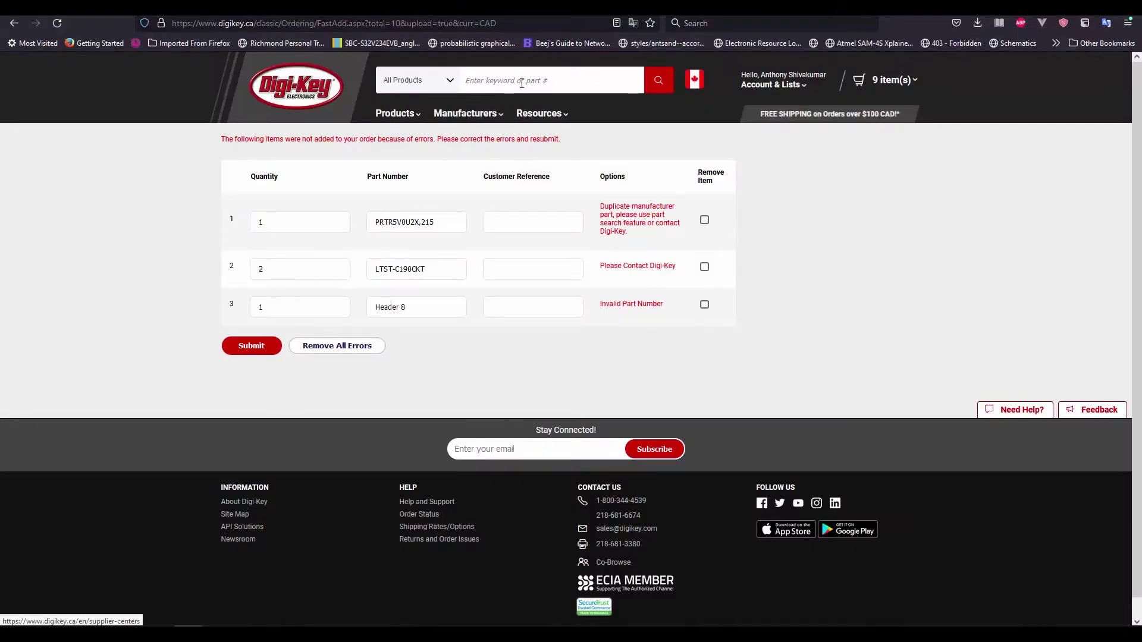
pyautogui.click(522, 84)
pyautogui.click(522, 83)
pyautogui.hotkey('ctrl', 'v')
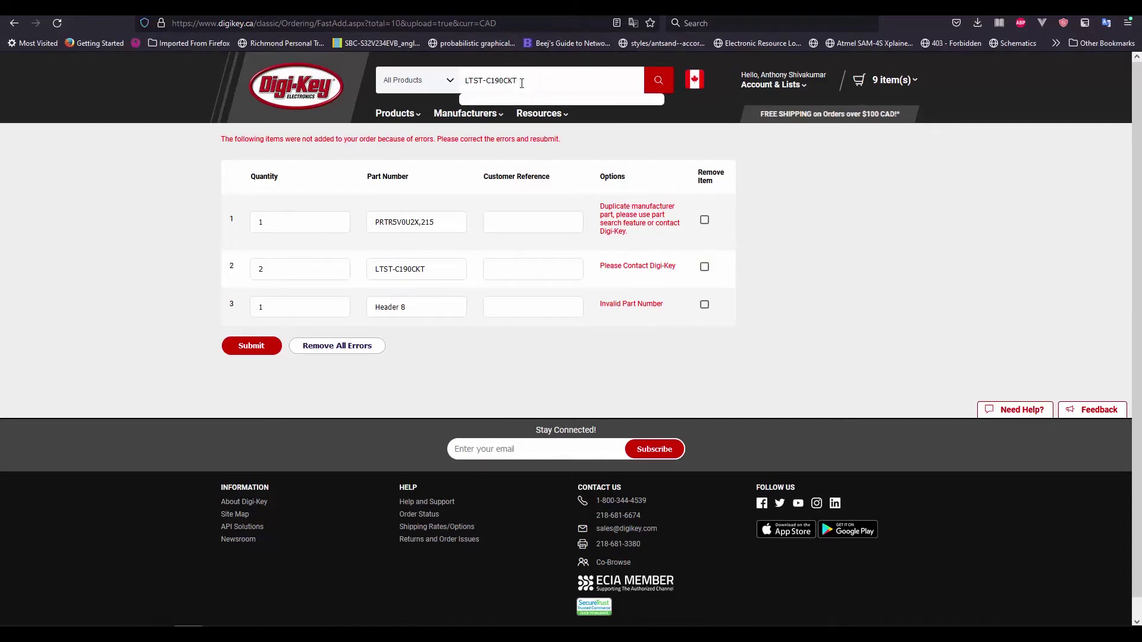
pyautogui.press('Return')
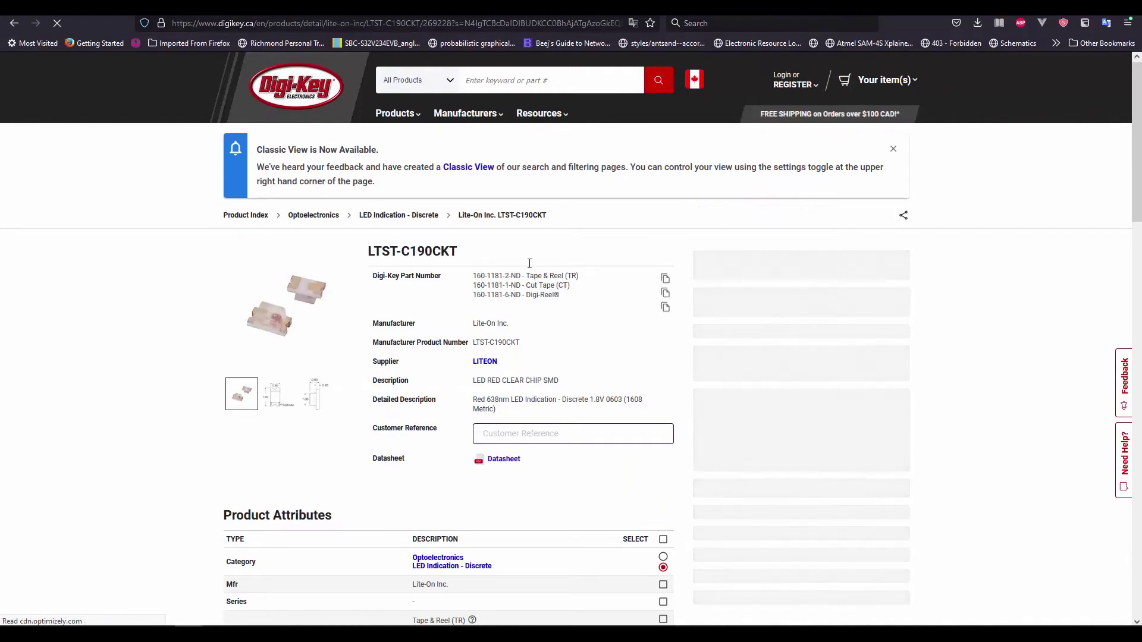
# - Find the substitutes for LTST-C190CKT and open the product page of the Kingbright APT1608SRCPRV
pyautogui.scroll(-3, 533, 268)
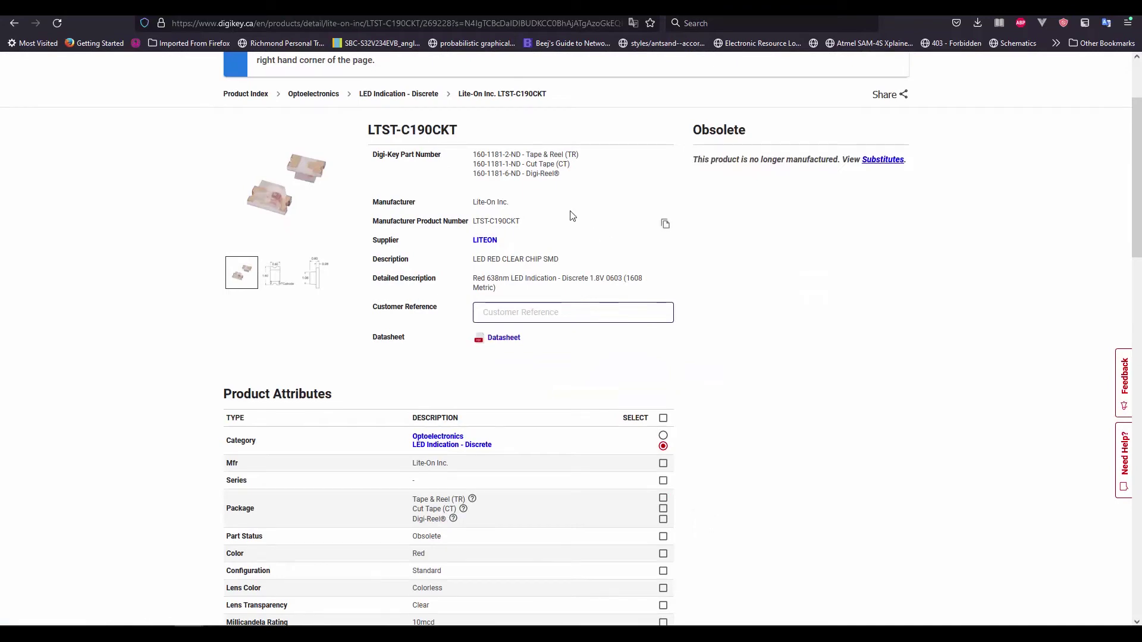
pyautogui.scroll(-15, 571, 217)
pyautogui.scroll(-6, 452, 271)
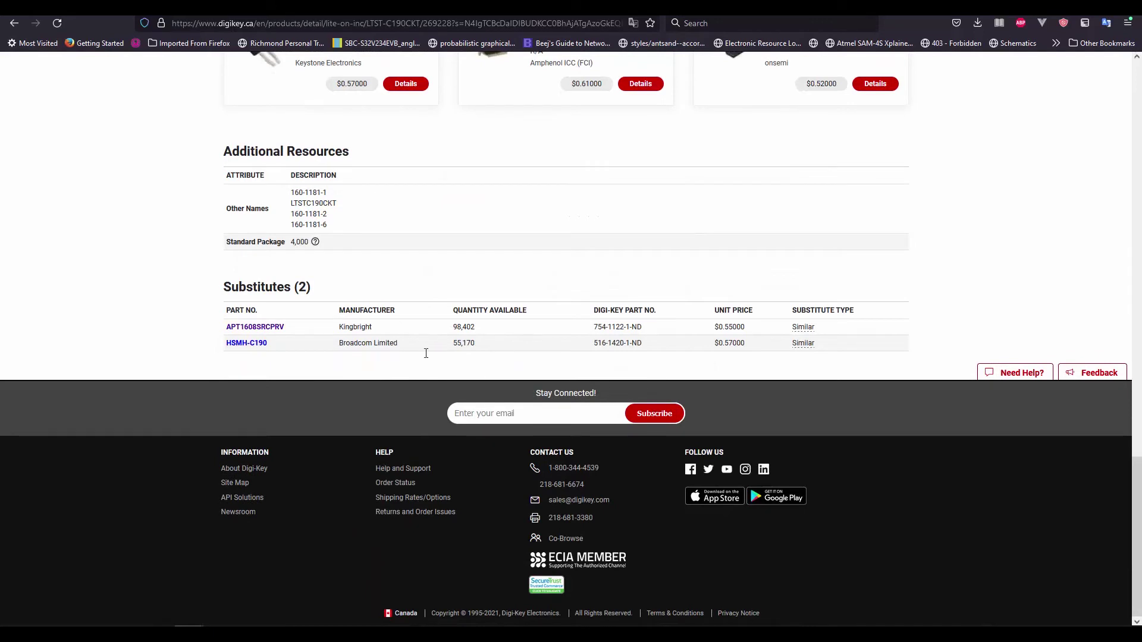
pyautogui.click(271, 332)
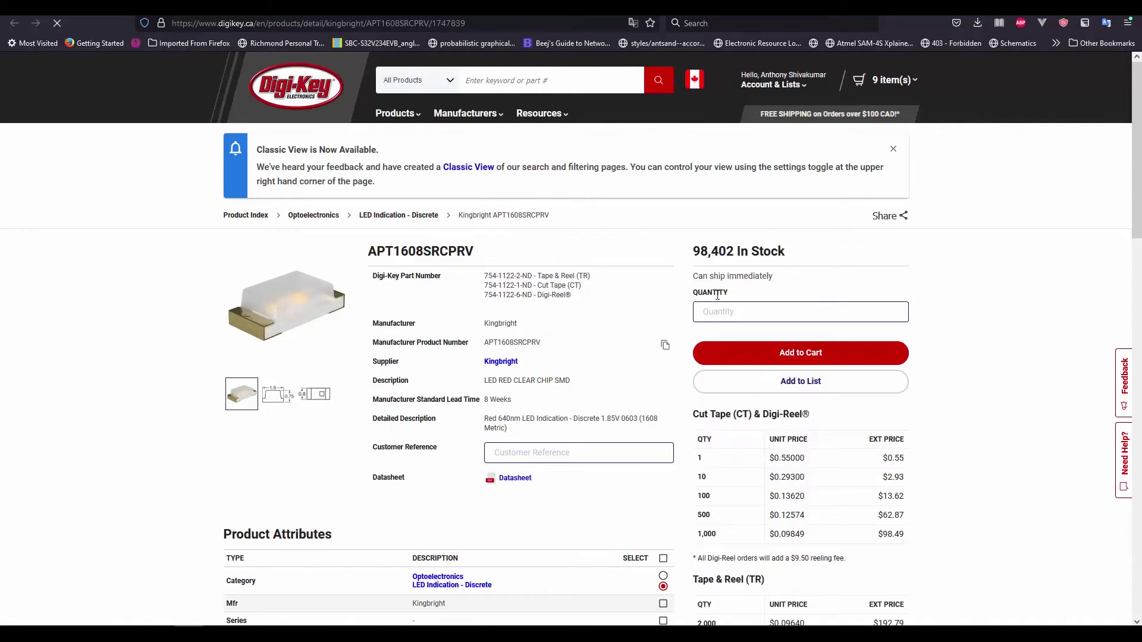
# - Set the APT1608SRCPRV quantity to 100 in Cut Tape and add it to the cart
pyautogui.click(718, 307)
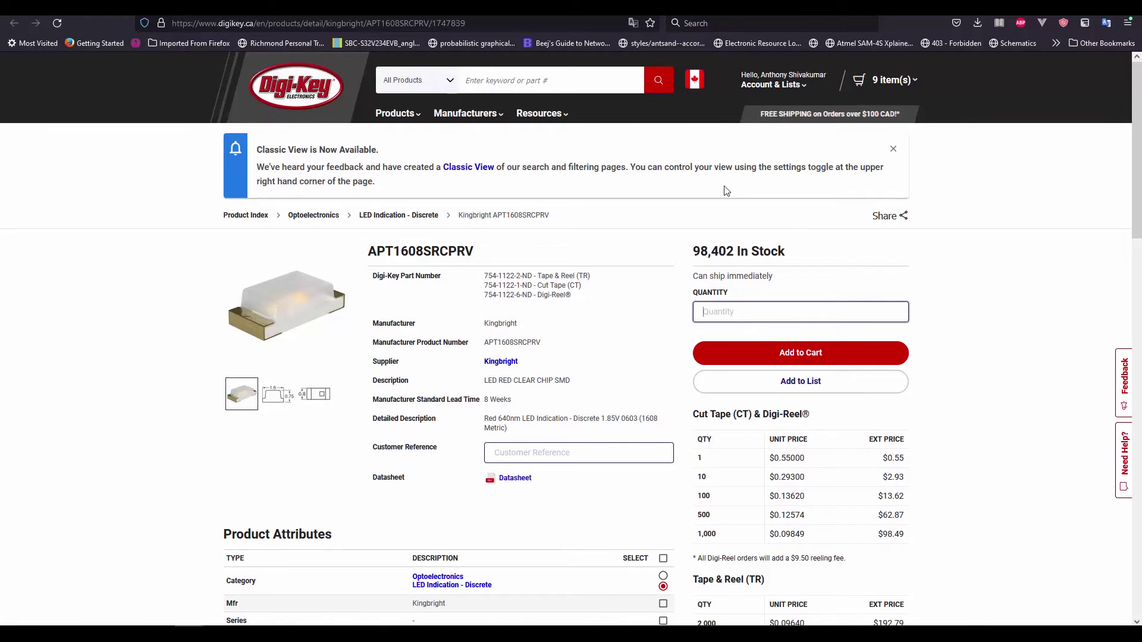
pyautogui.write('1')
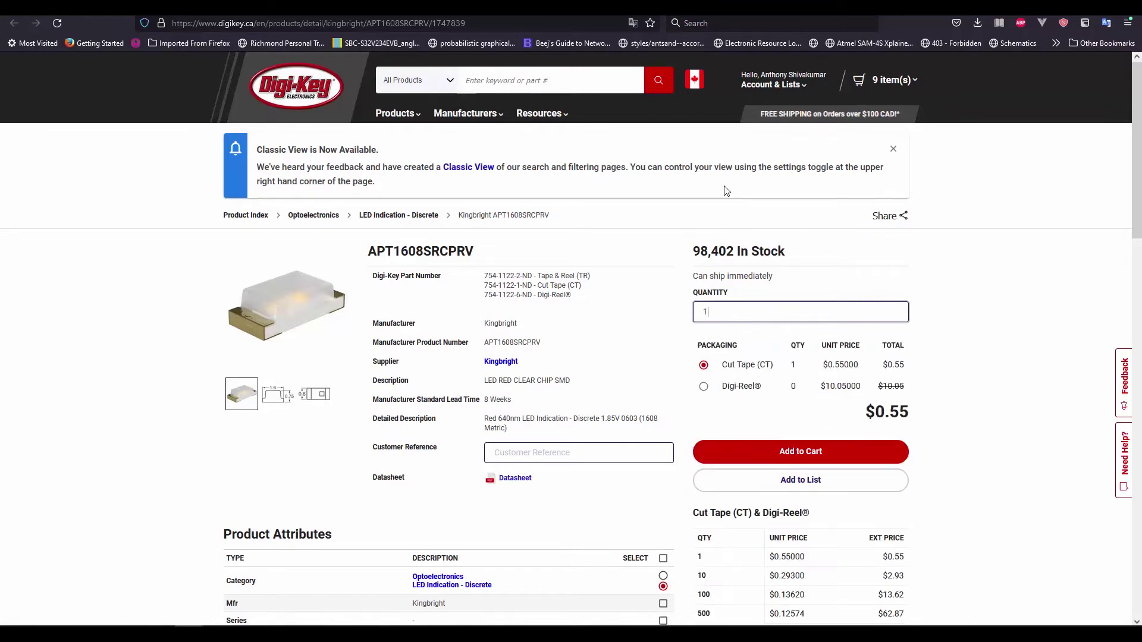
pyautogui.write('0')
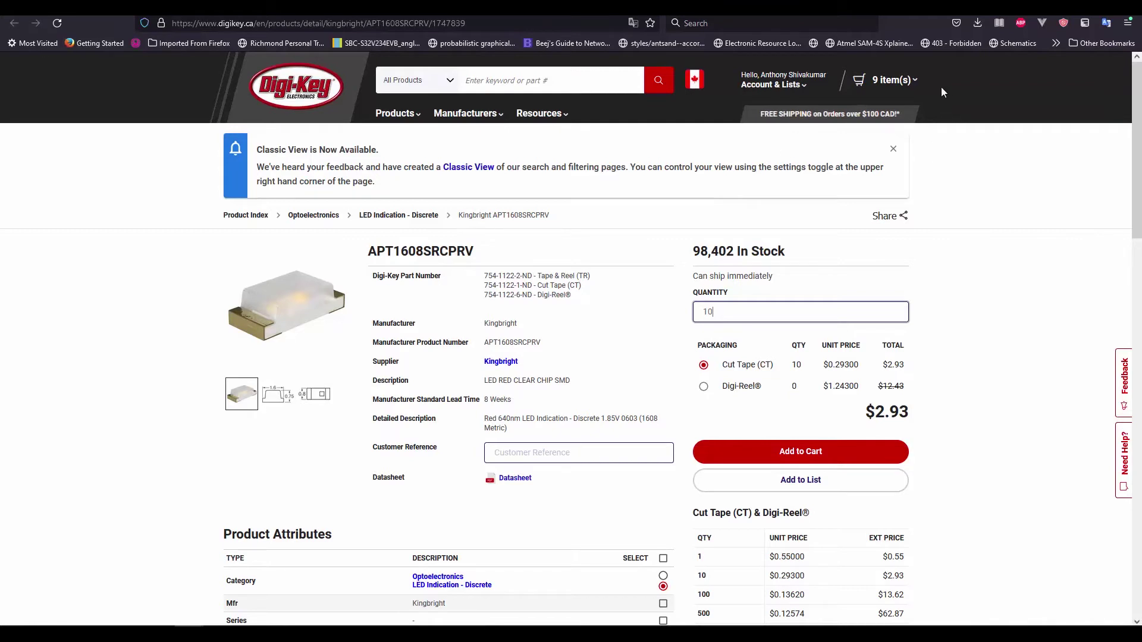
pyautogui.write('0')
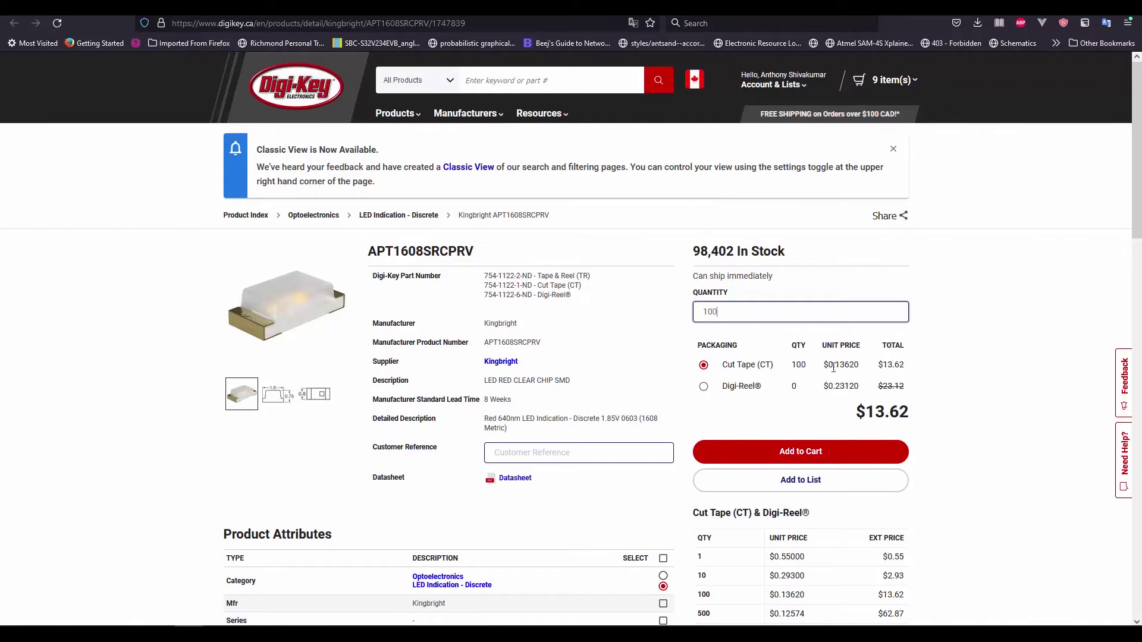
pyautogui.click(801, 452)
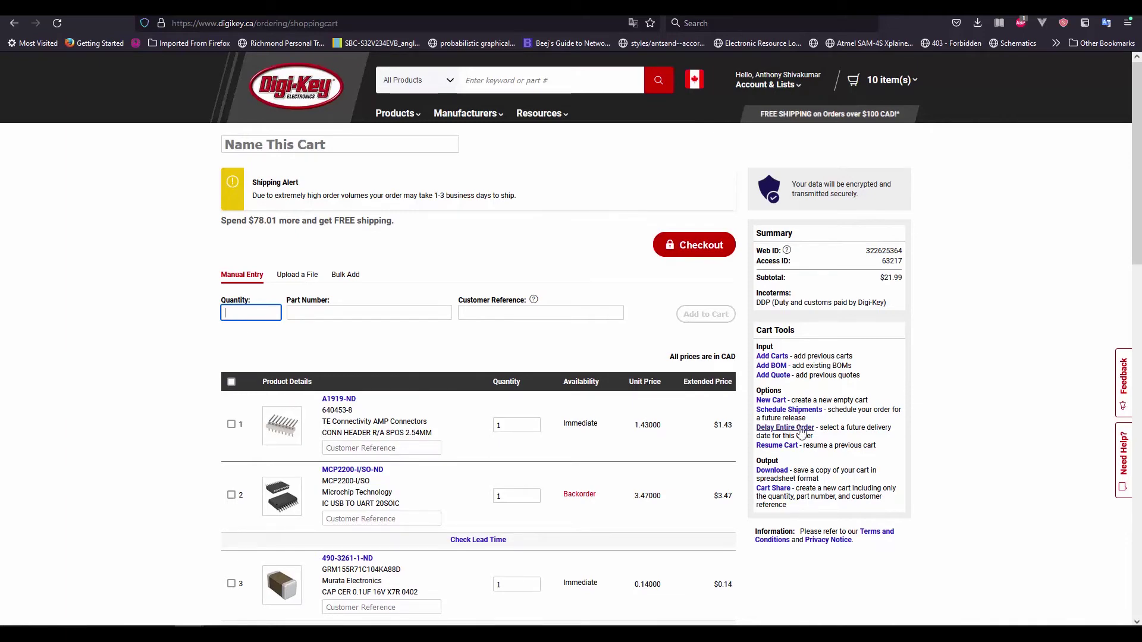
# - Review the parts, quantities and availability listed in the shopping cart
pyautogui.scroll(-1, 494, 473)
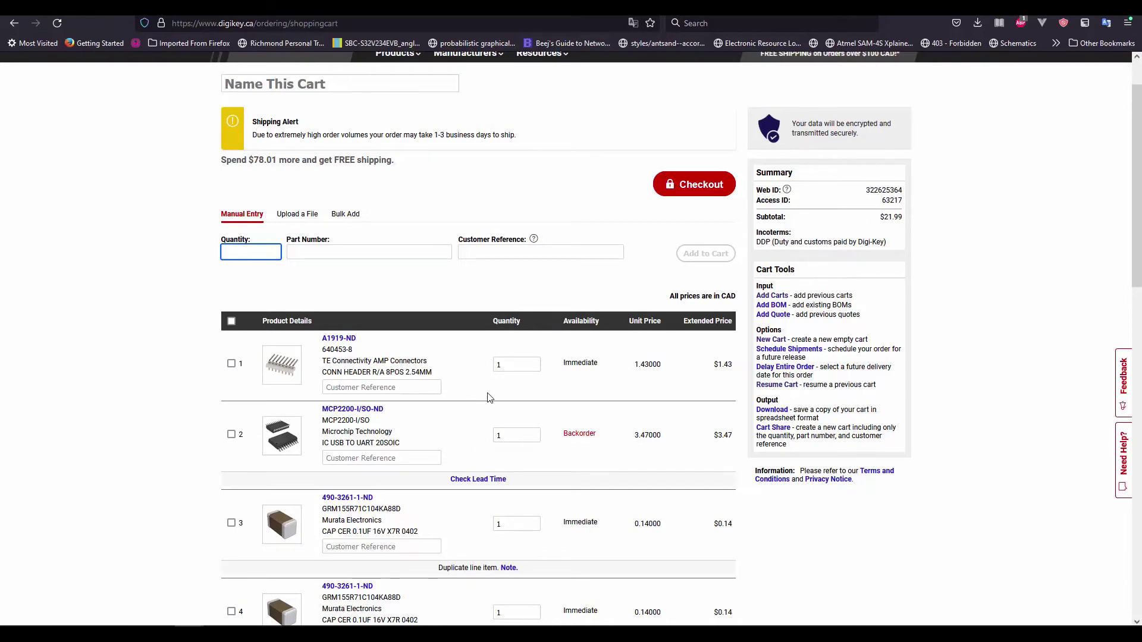
pyautogui.scroll(-6, 488, 397)
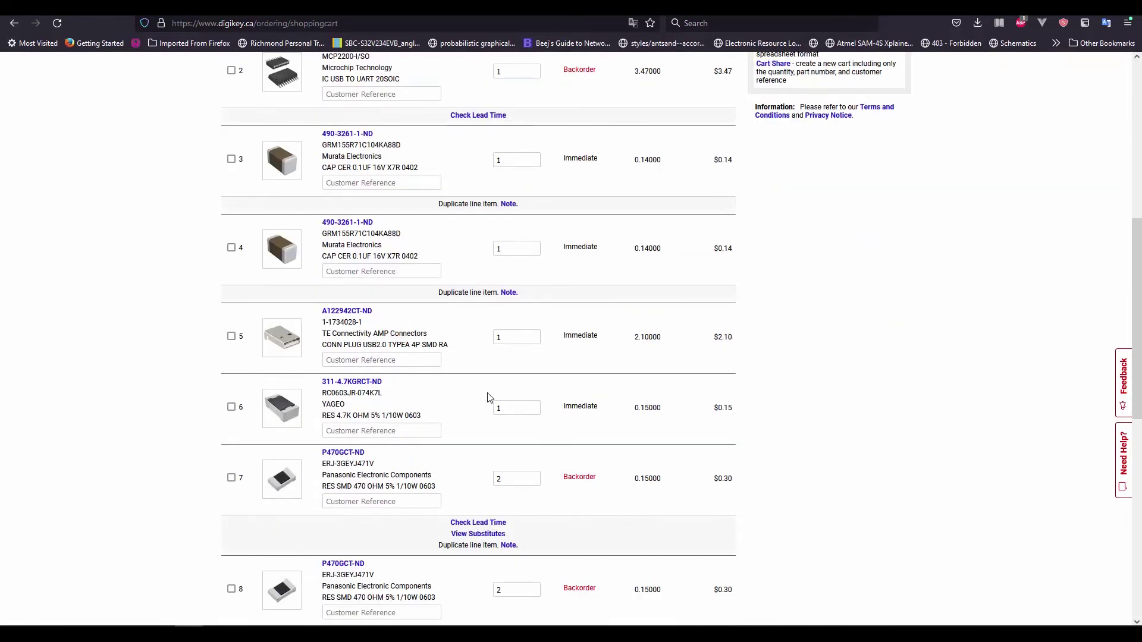
pyautogui.scroll(7, 487, 397)
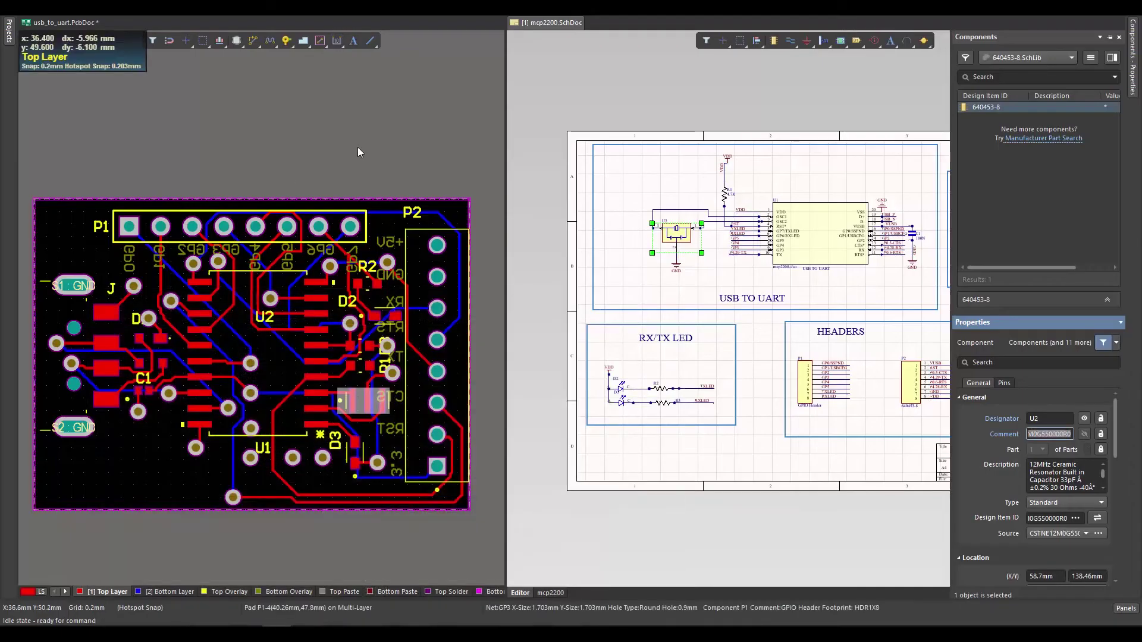
# - Switch to Altium Designer and toggle Cross Select Mode for the usb_to_uart PCB document
pyautogui.click(405, 131)
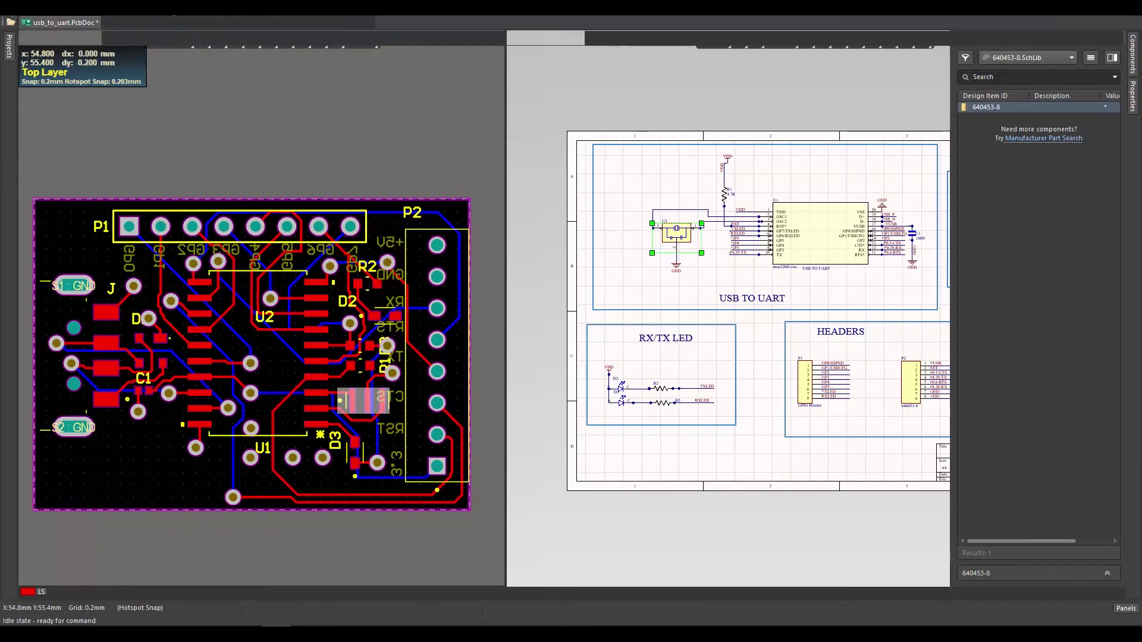
pyautogui.click(170, 7)
pyautogui.click(207, 286)
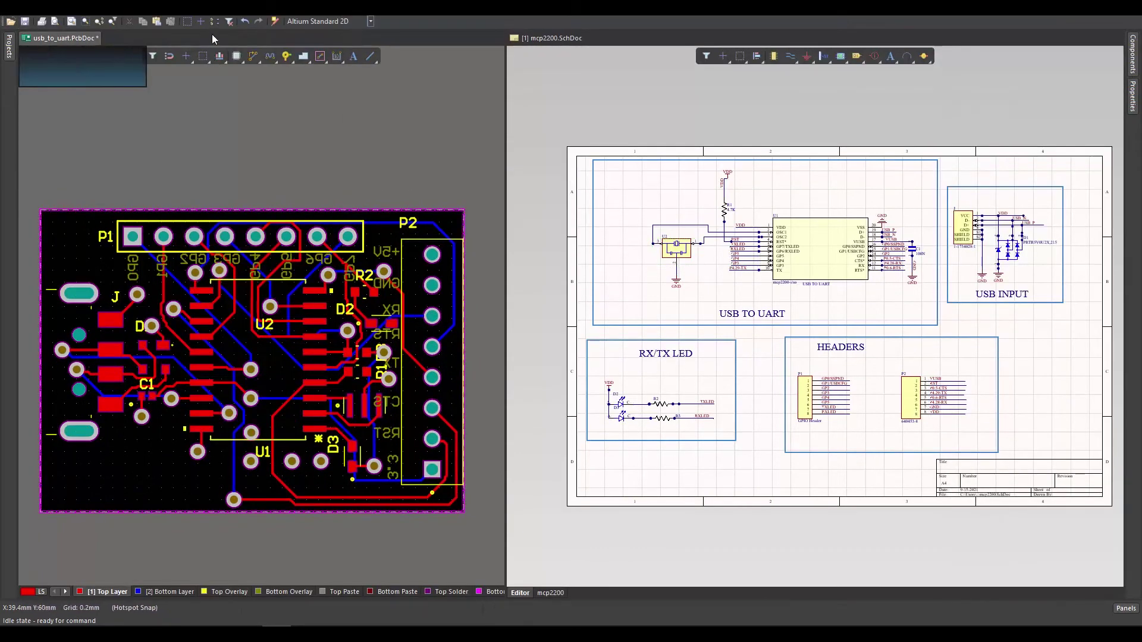
# - Restore the three shelved polygons on the usb_to_uart PCB and repour all polygons
pyautogui.click(170, 7)
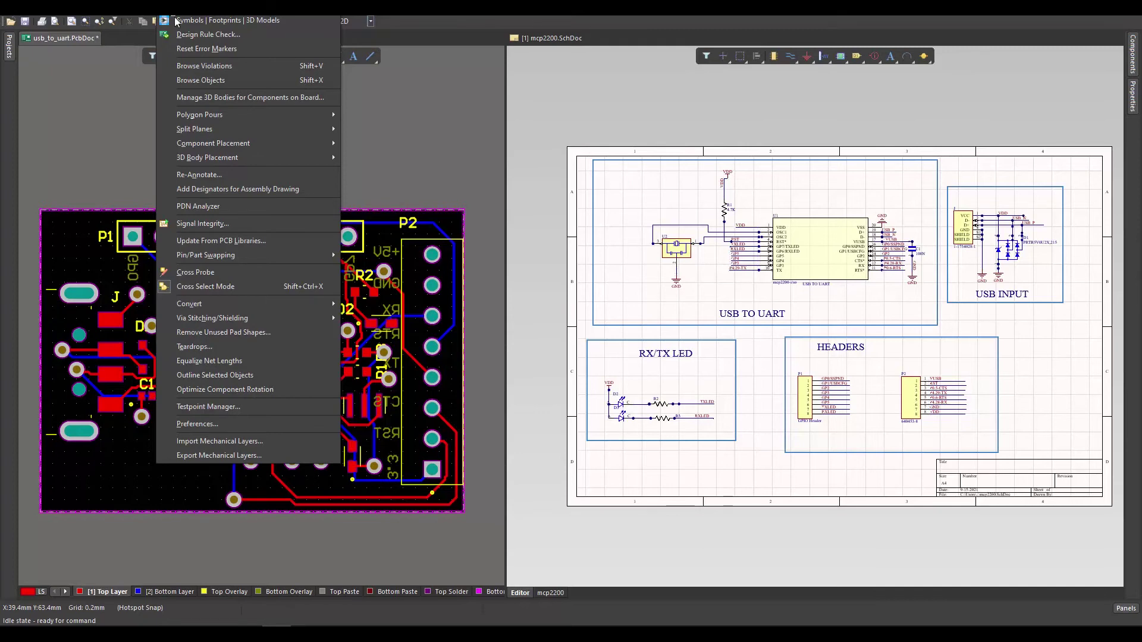
pyautogui.moveTo(242, 116)
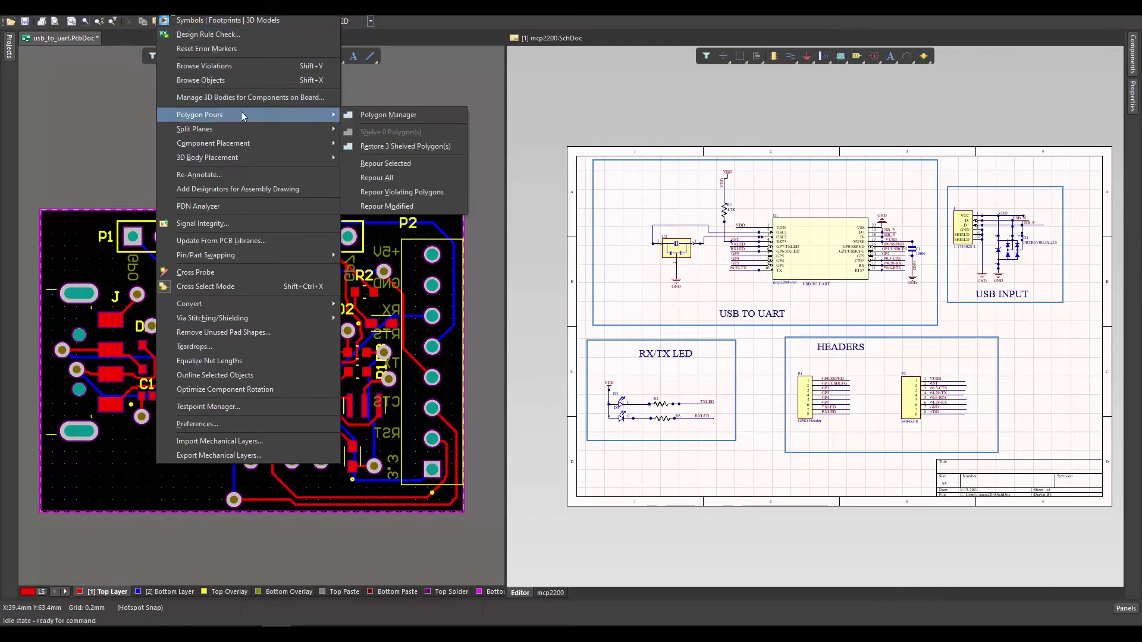
pyautogui.click(381, 146)
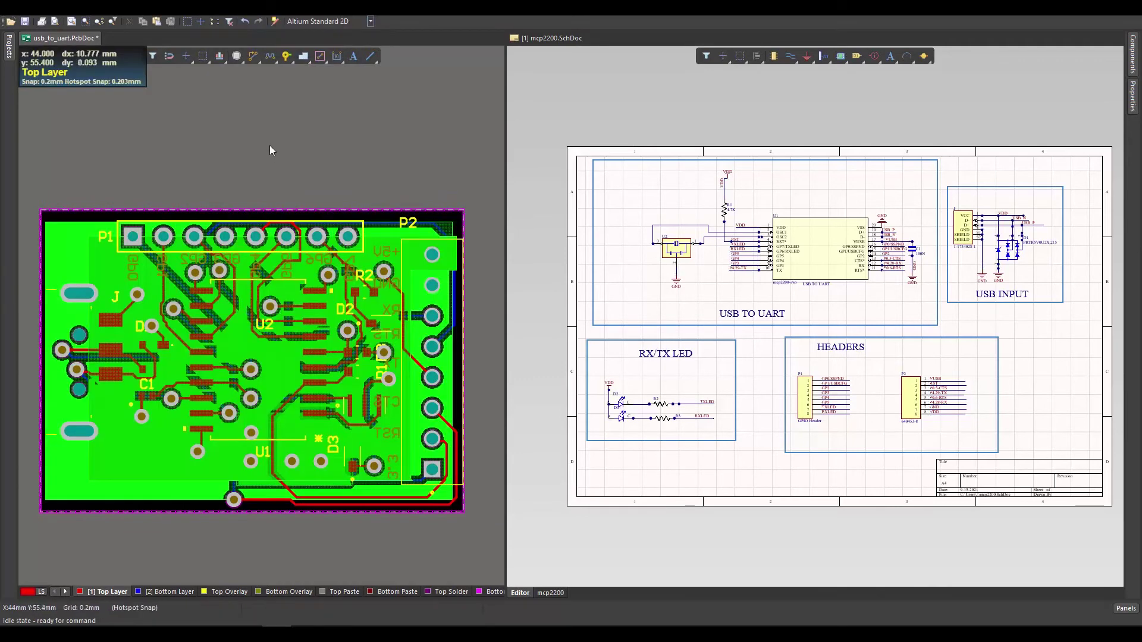
pyautogui.click(171, 11)
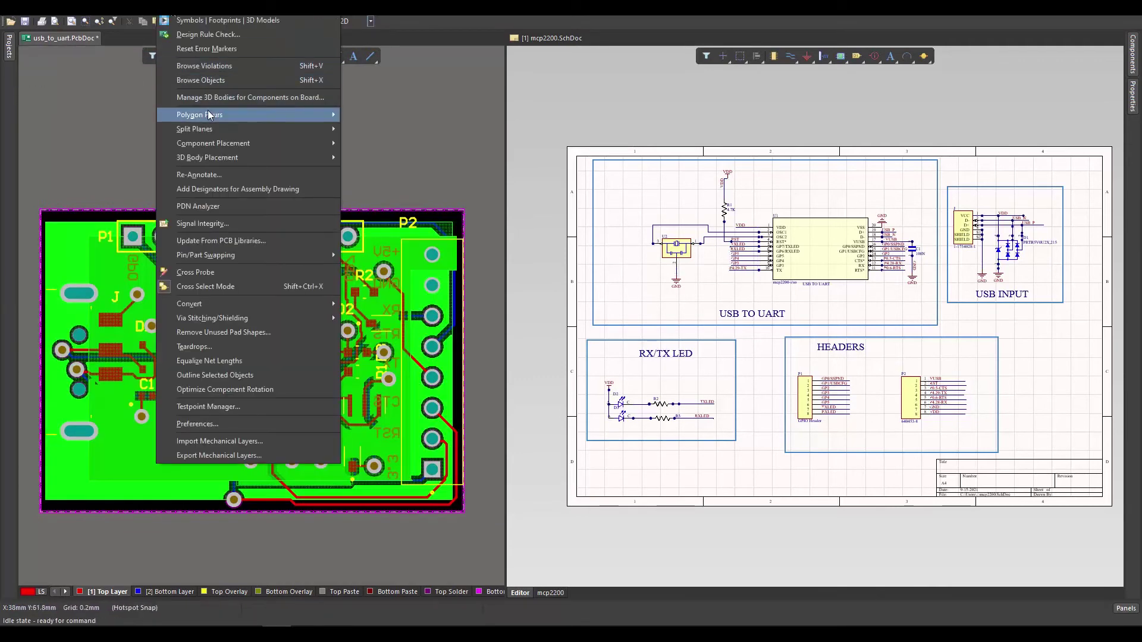
pyautogui.moveTo(209, 115)
pyautogui.click(395, 181)
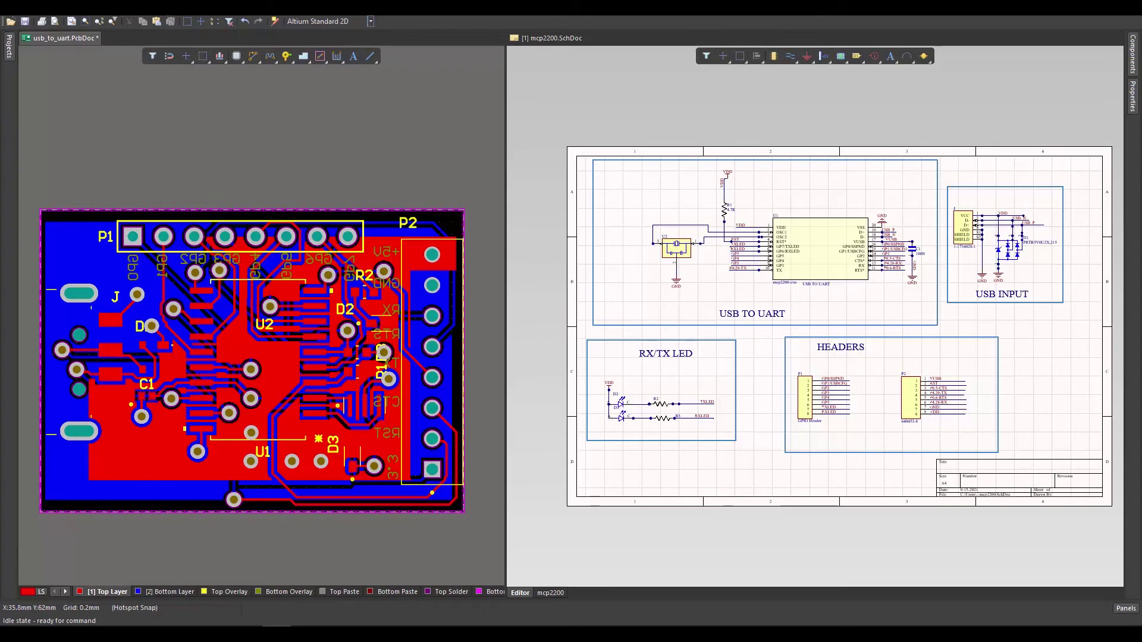
# - Run the Design Rule Check on the PCB and review the warnings and rule violations in the verification report
pyautogui.click(139, 8)
pyautogui.moveTo(163, 8)
pyautogui.click(188, 33)
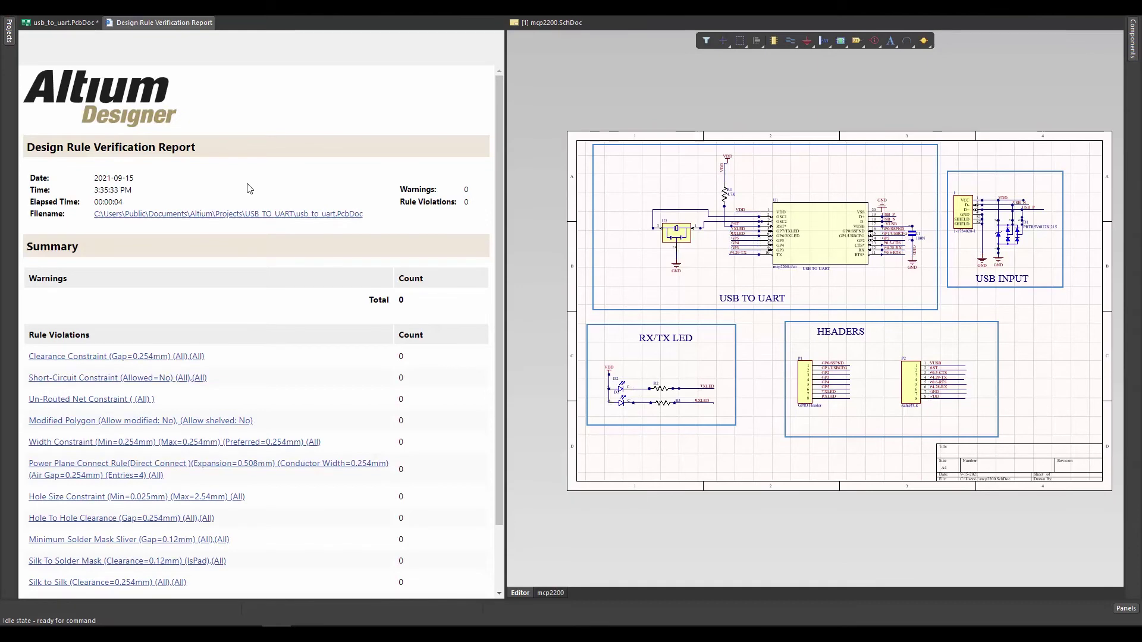
pyautogui.scroll(-3, 250, 323)
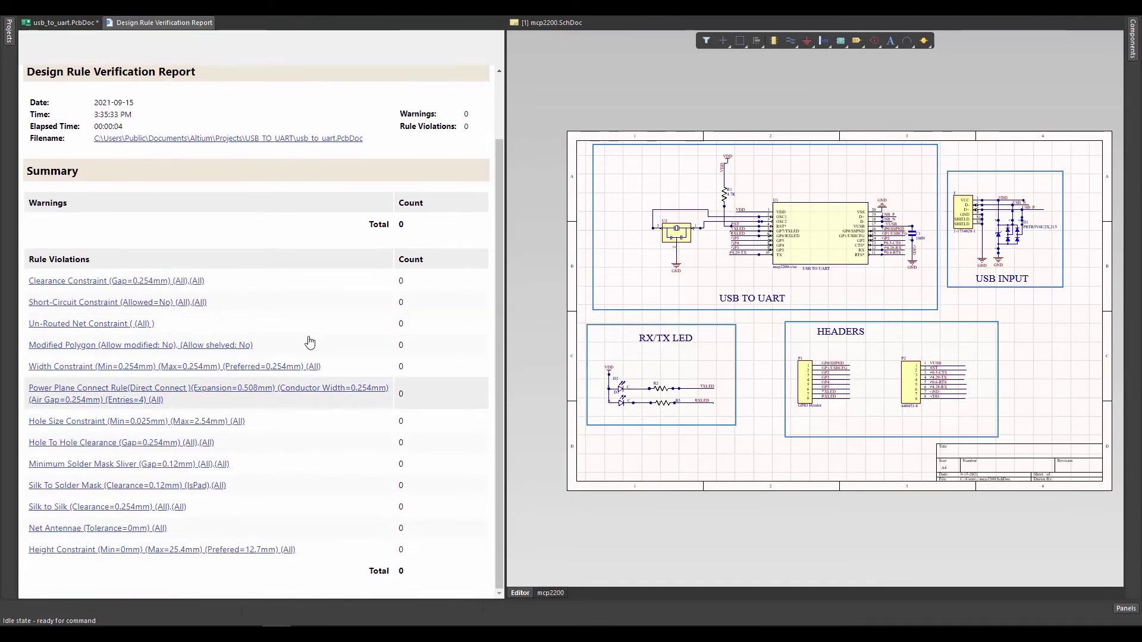
pyautogui.scroll(3, 413, 105)
# - Switch to Firefox and open the jlcpcb.com website
pyautogui.click(528, 105)
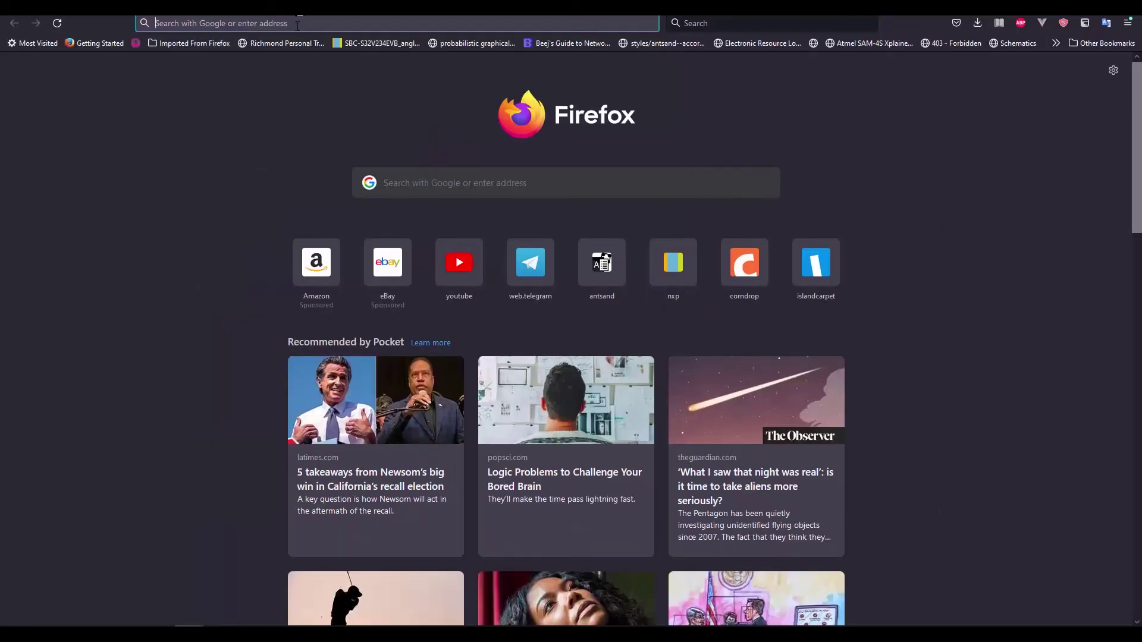
pyautogui.click(296, 24)
pyautogui.write('JLCPCB.com/')
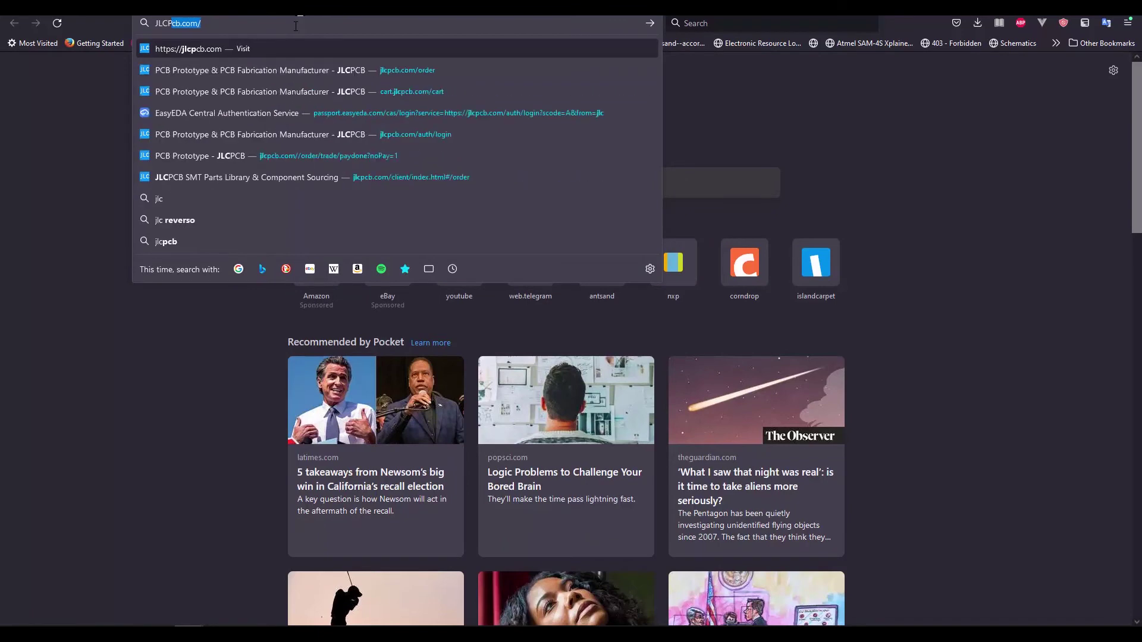
pyautogui.press('Return')
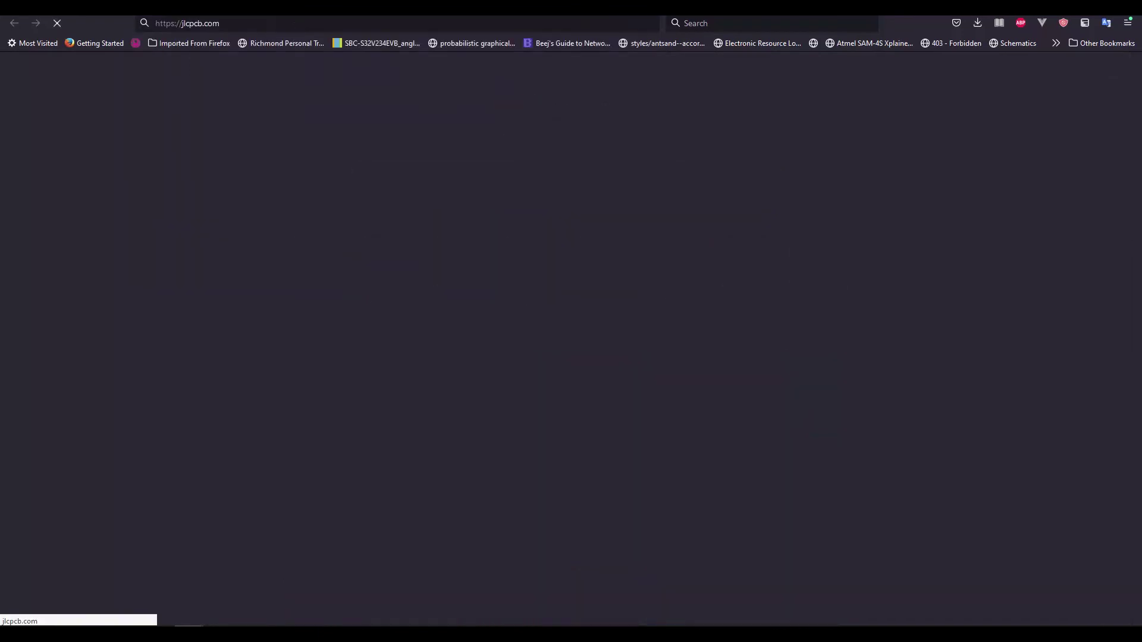
# - Switch back to Altium Designer and set the units to millimetres in the Gerber setup for usb_to_uart.PcbDoc
pyautogui.moveTo(526, 12); pyautogui.dragTo(1141, 35)
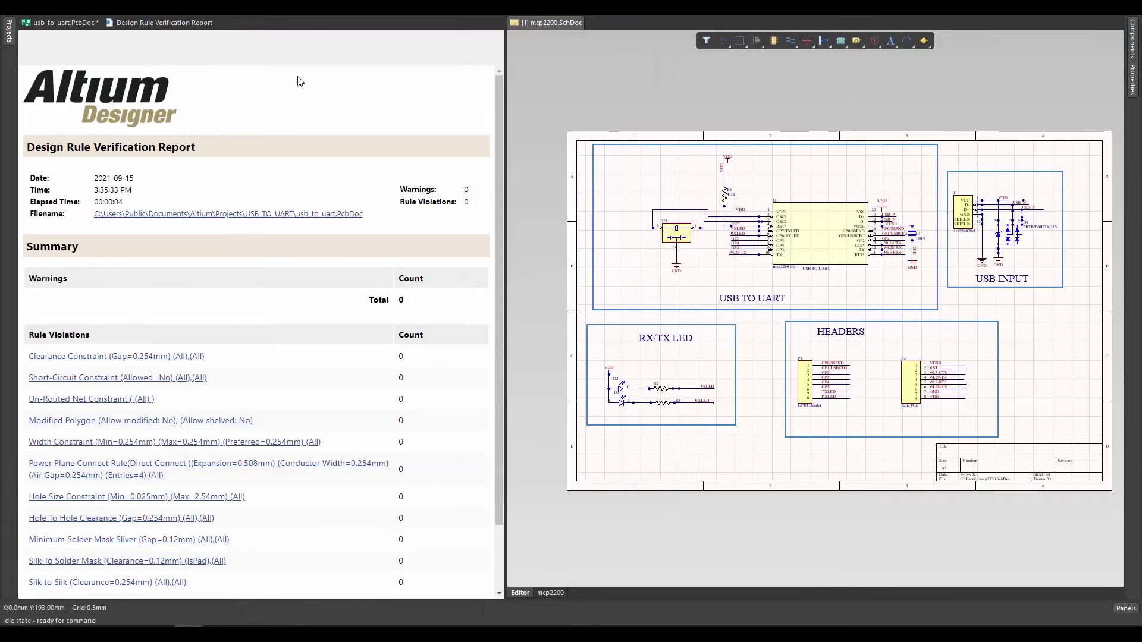
pyautogui.click(64, 24)
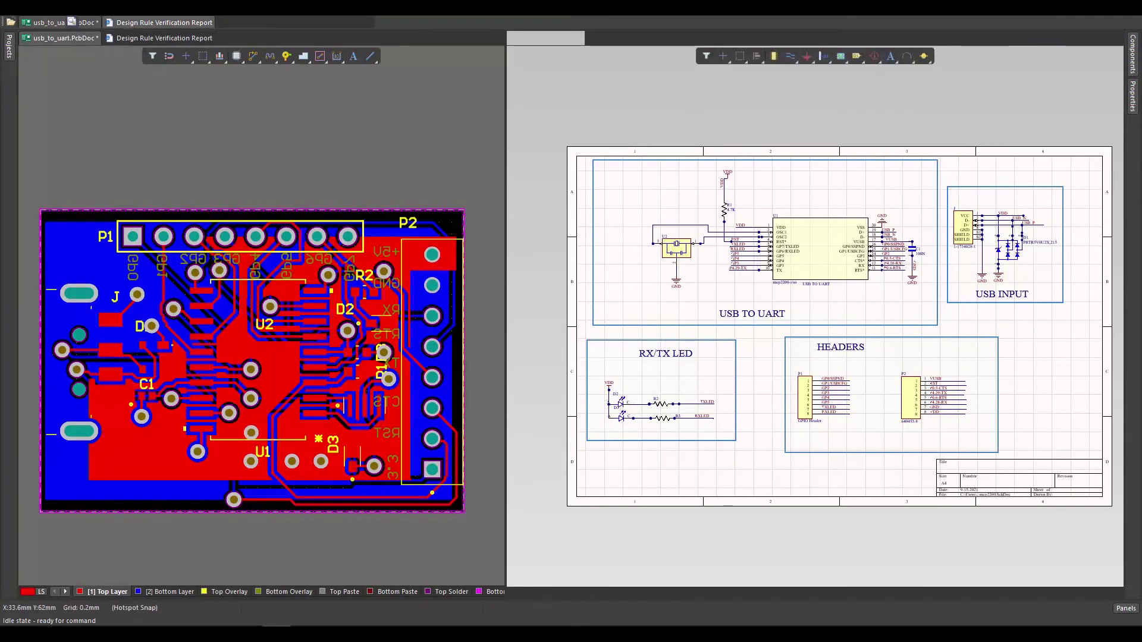
pyautogui.click(9, 8)
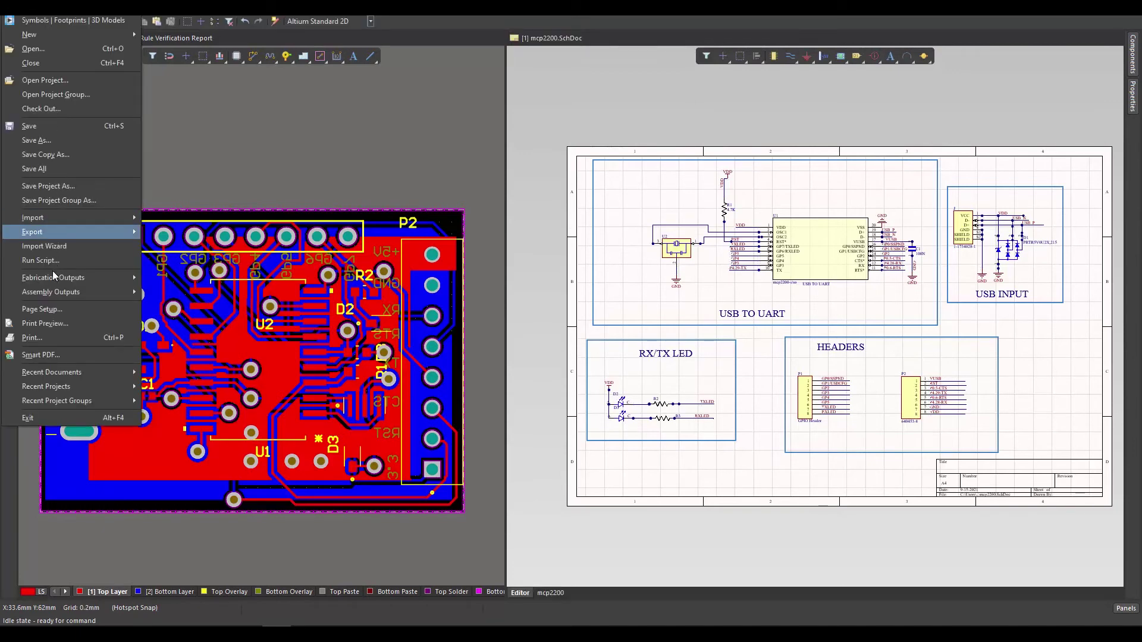
pyautogui.moveTo(52, 270)
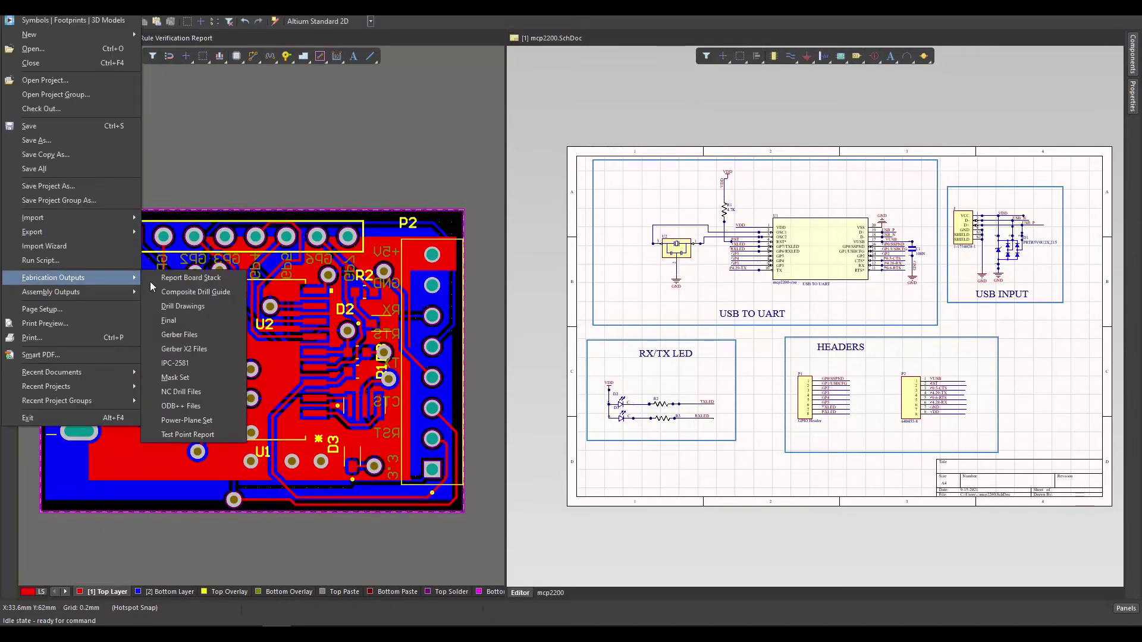
pyautogui.click(196, 349)
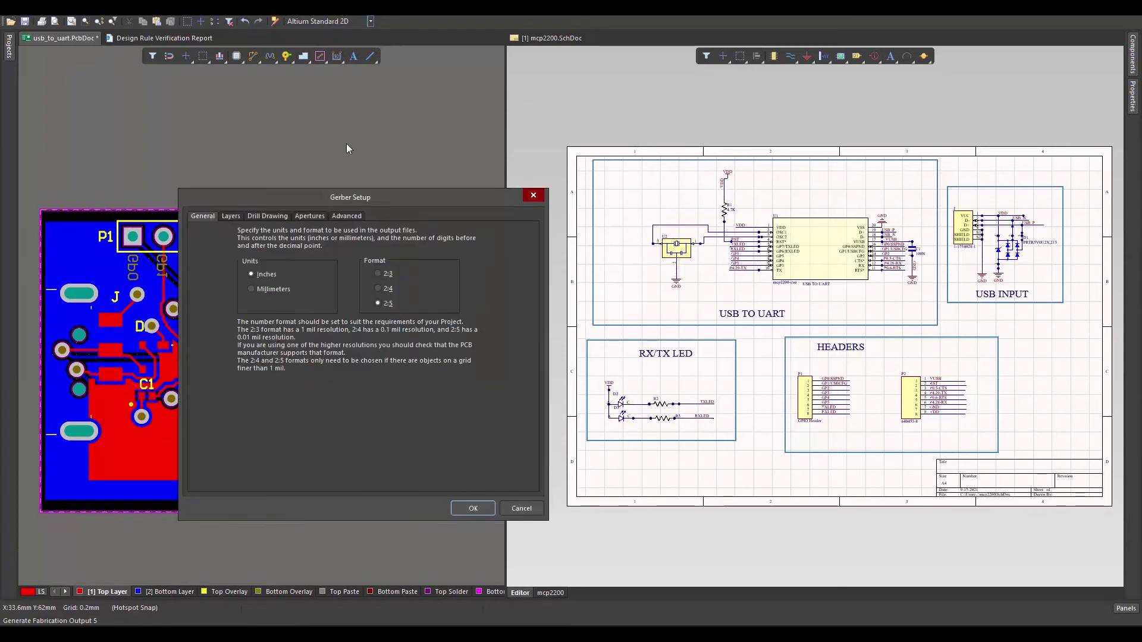
pyautogui.click(270, 292)
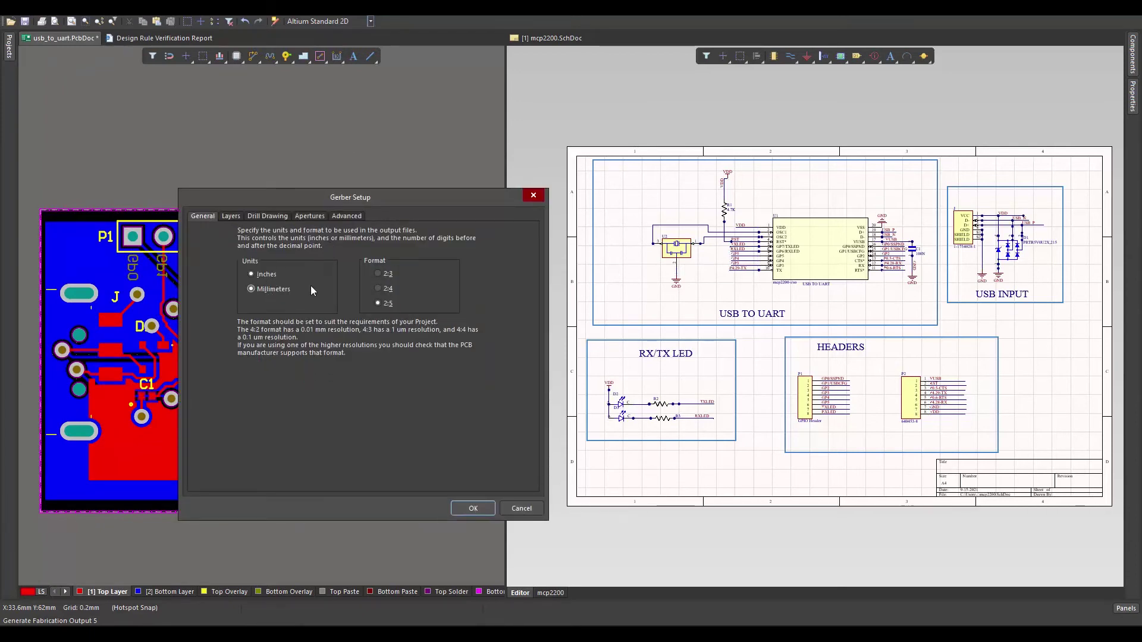
# - Mark All Layers for plotting in the Gerber setup and generate the Gerber files
pyautogui.click(230, 216)
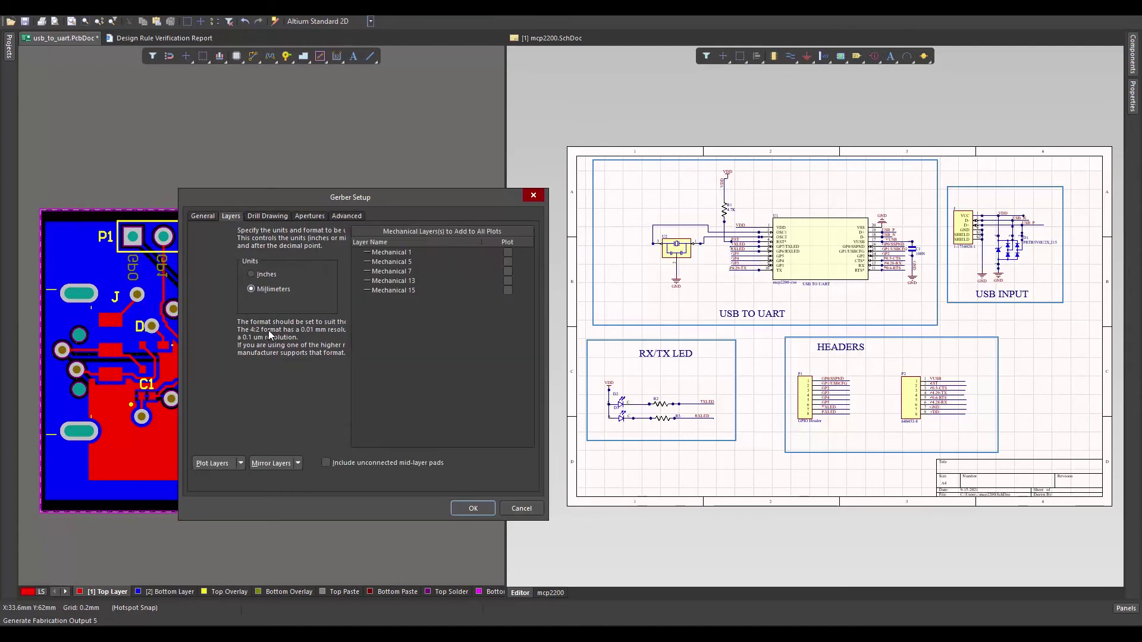
pyautogui.click(301, 433)
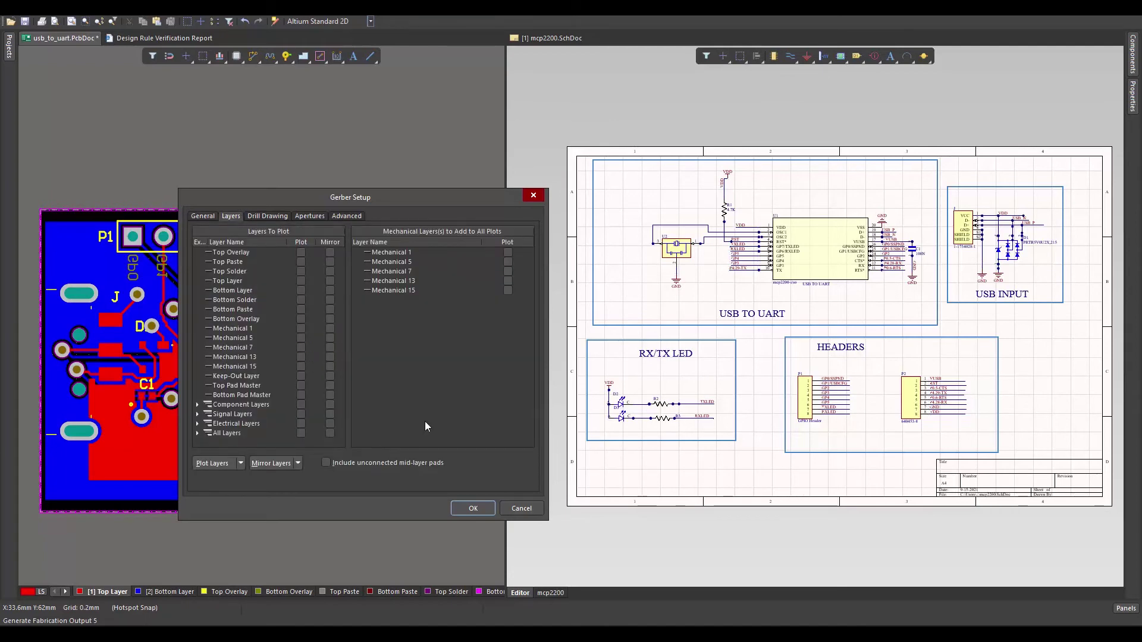
pyautogui.click(473, 509)
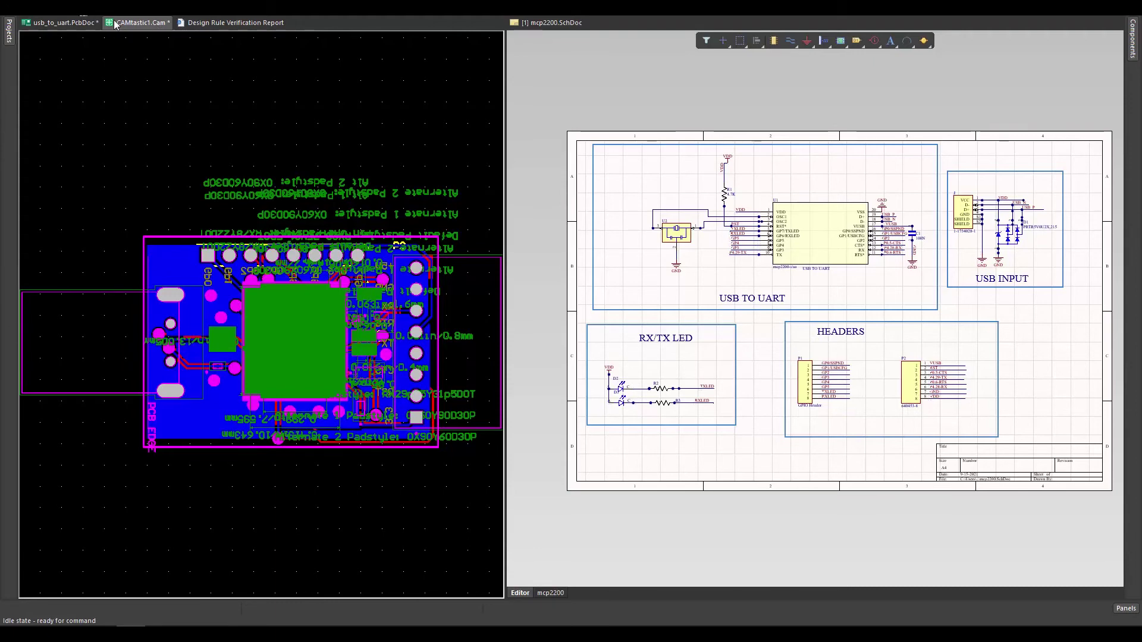
# - Close the CAMtastic1.Cam document without saving it
pyautogui.rightClick(135, 24)
pyautogui.click(200, 32)
pyautogui.click(564, 357)
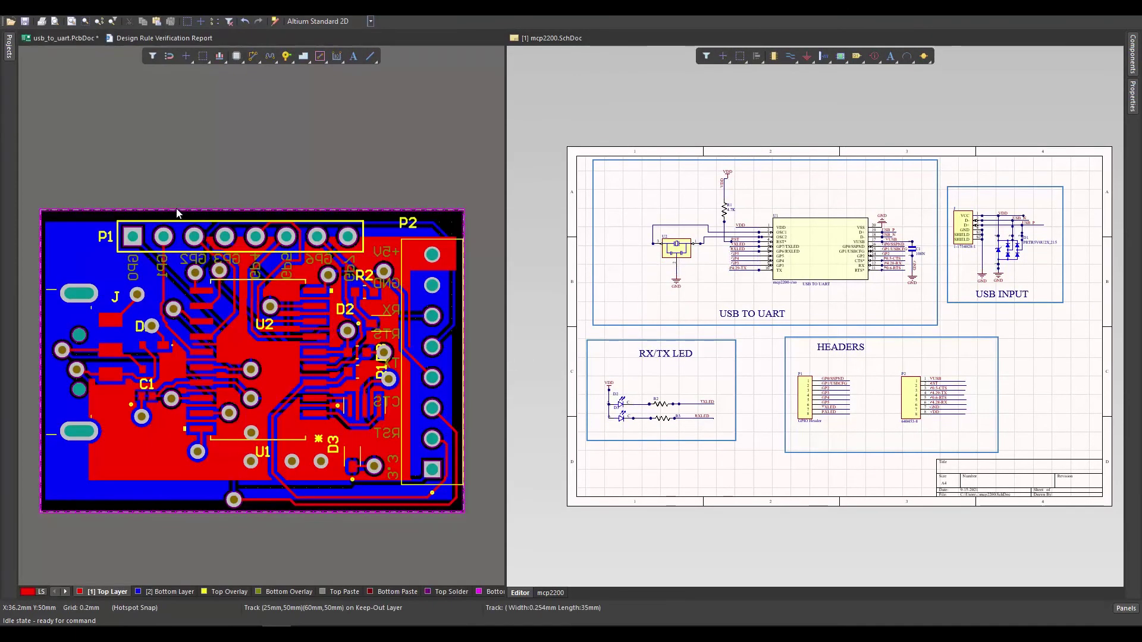
# - Generate the NC Drill files in millimetres and import the drill and mill/route data with the default settings
pyautogui.click(12, 8)
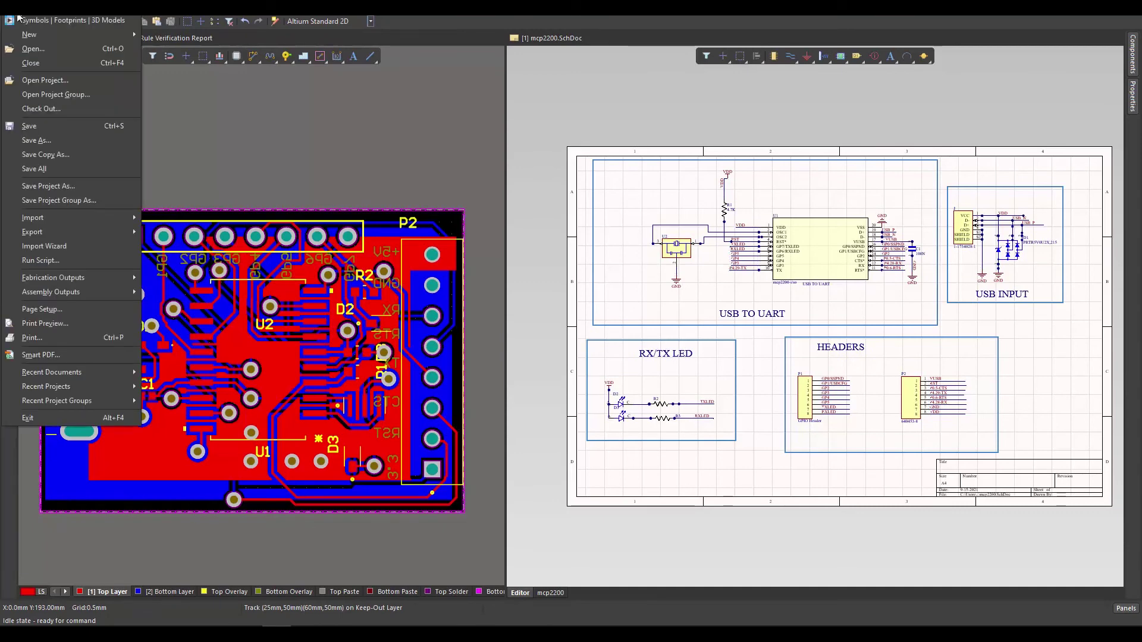
pyautogui.moveTo(70, 279)
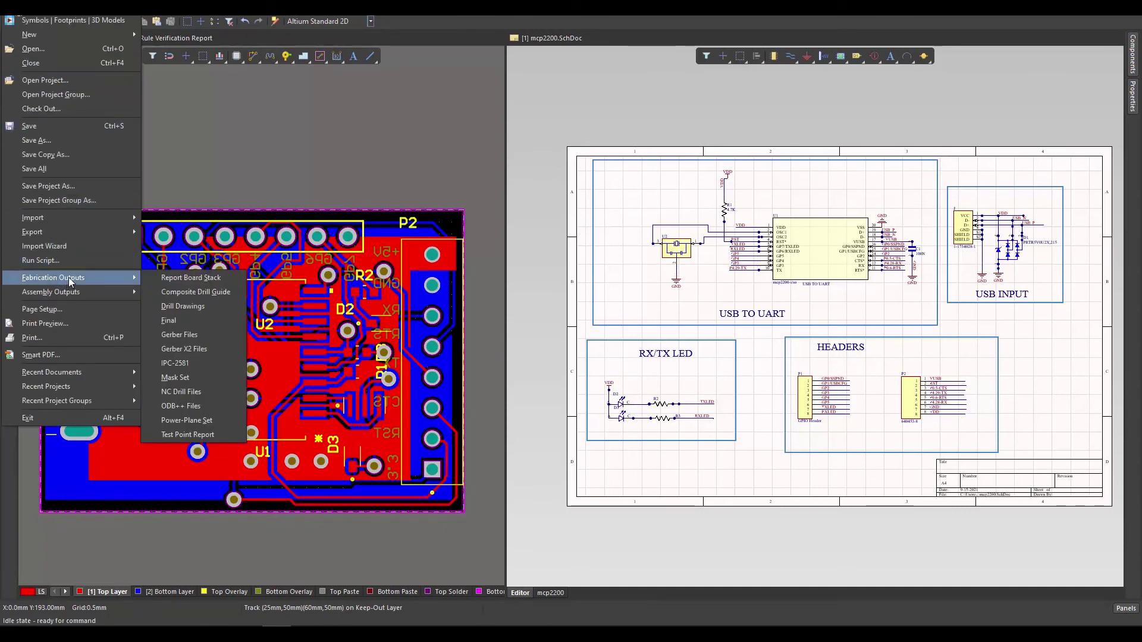
pyautogui.click(196, 392)
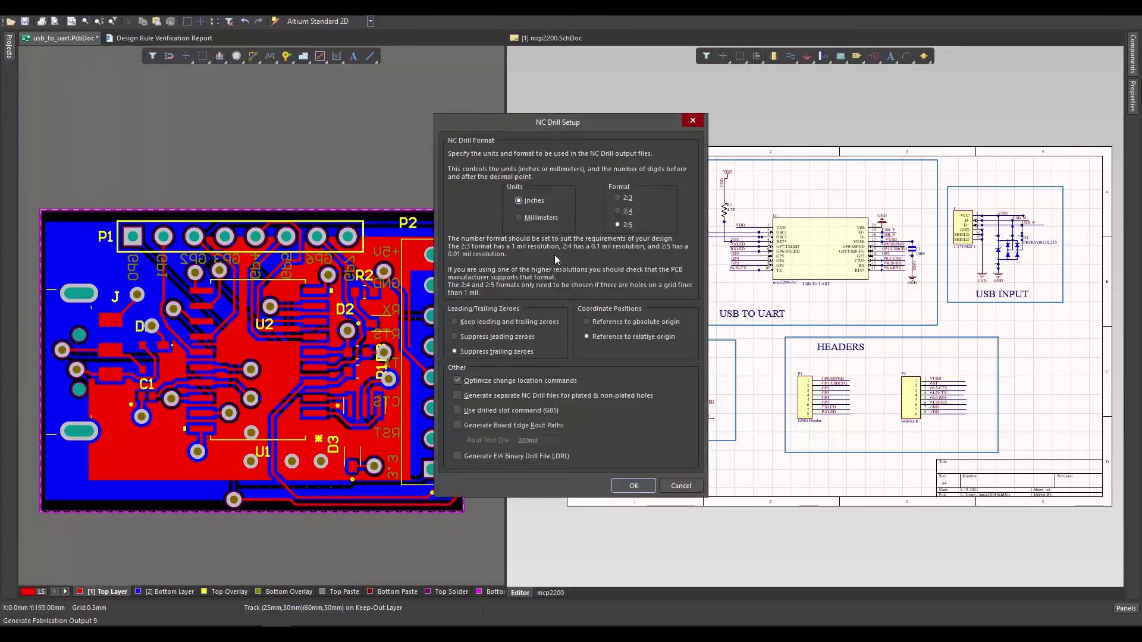
pyautogui.click(534, 218)
pyautogui.click(634, 485)
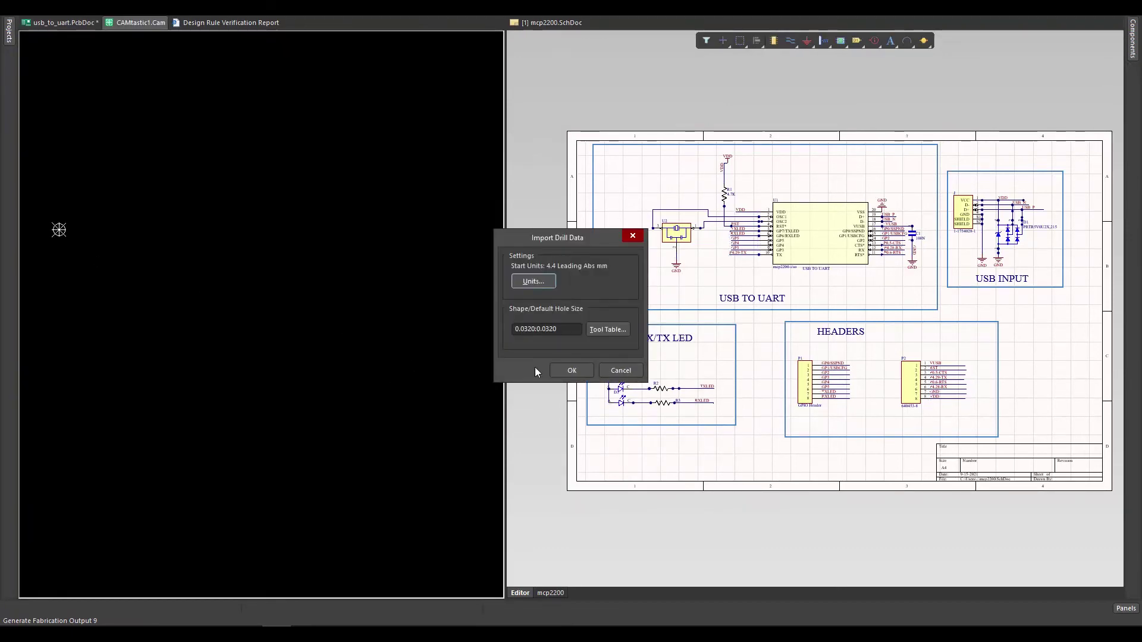
pyautogui.click(561, 372)
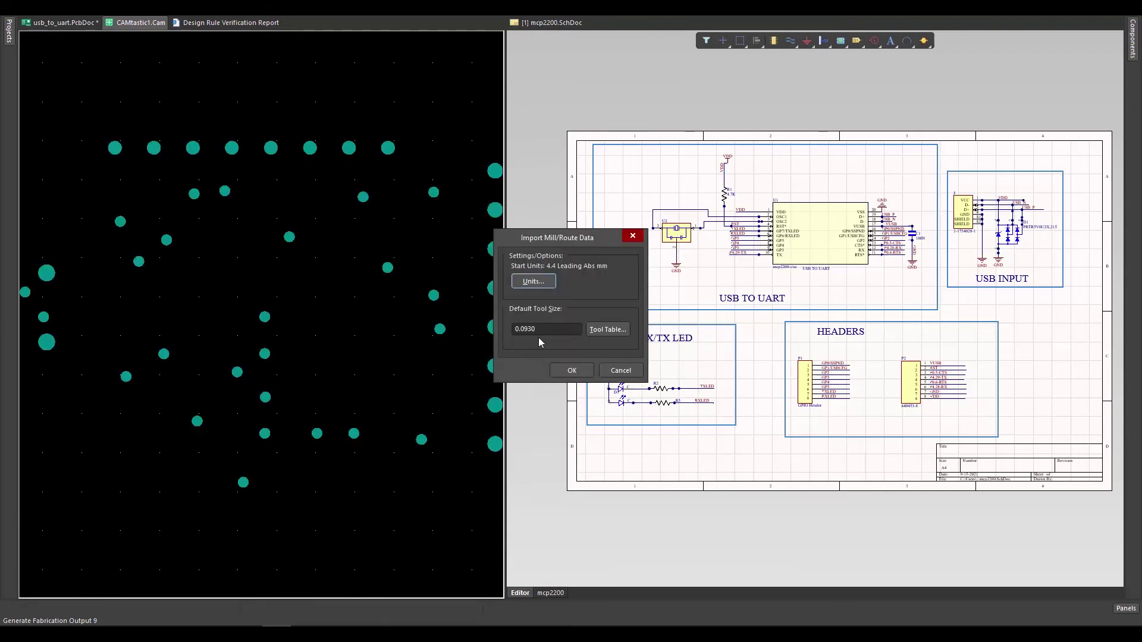
pyautogui.click(574, 369)
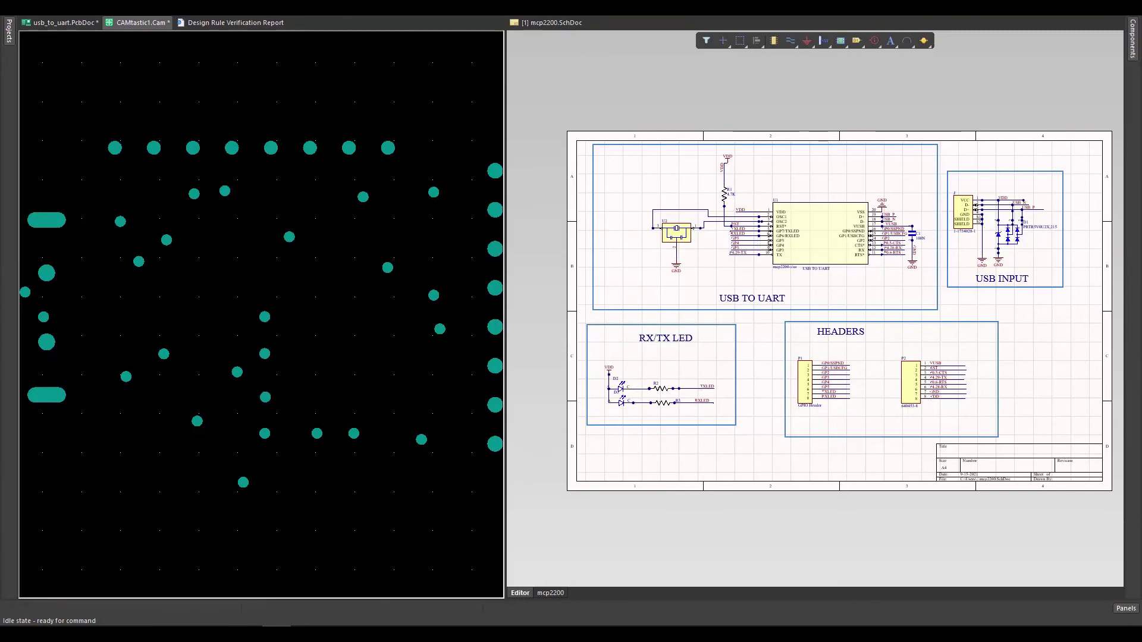
# - Switch to File Explorer and locate the generated usb_to_uart-SlotHoles.TXT in the Project Outputs for USB_TO_UART folder
pyautogui.moveTo(2, 166); pyautogui.dragTo(514, 72)
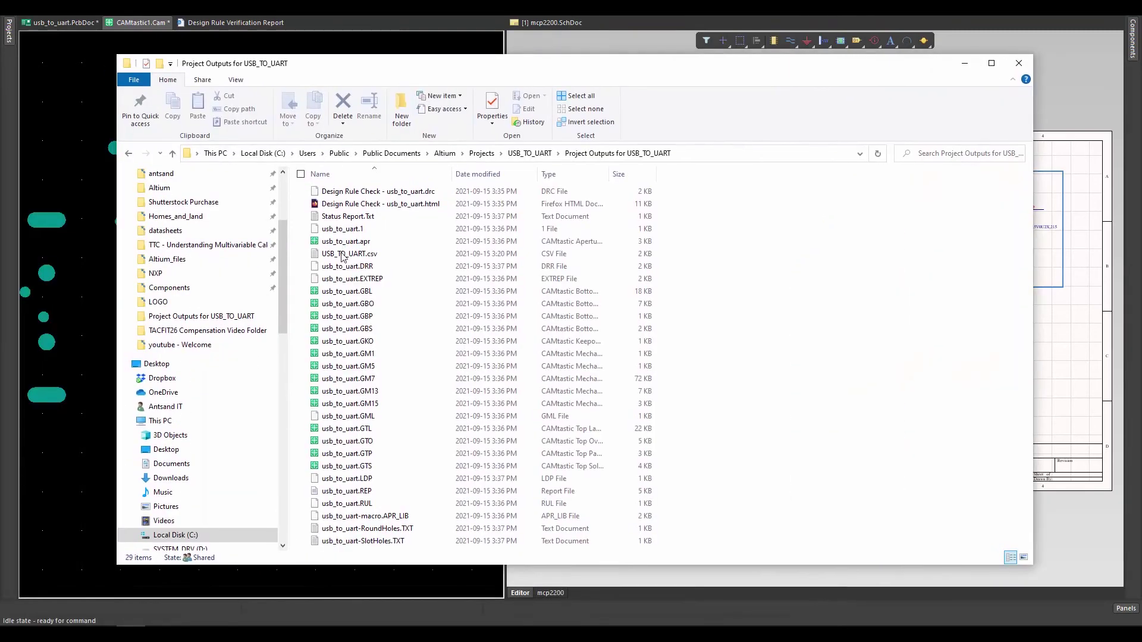
pyautogui.click(357, 540)
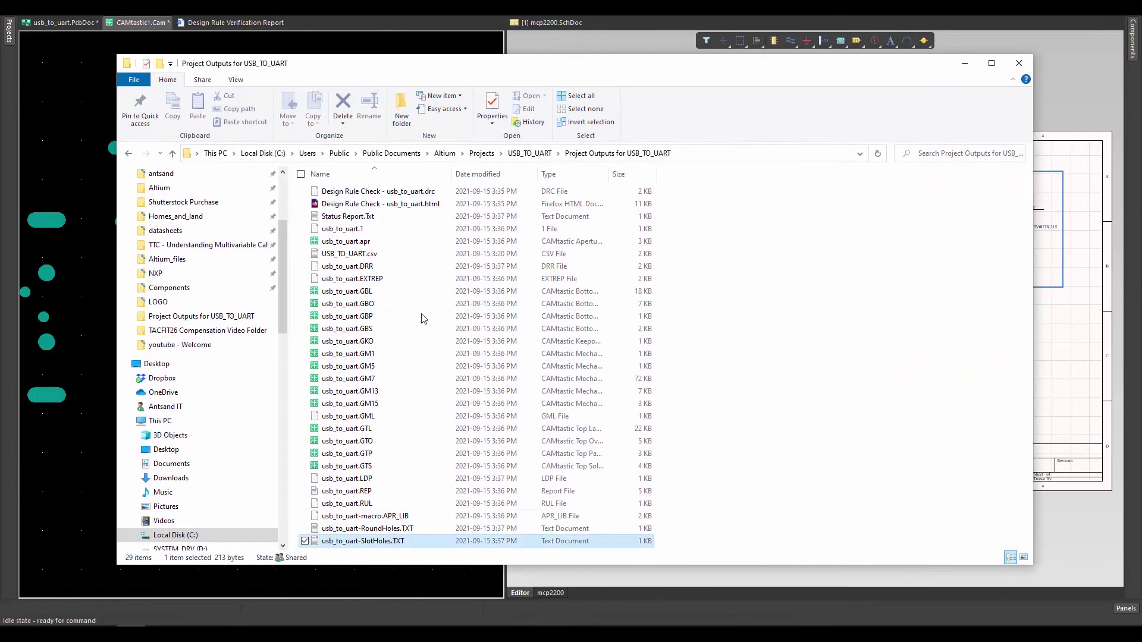
pyautogui.hotkey('ctrl', 'a')
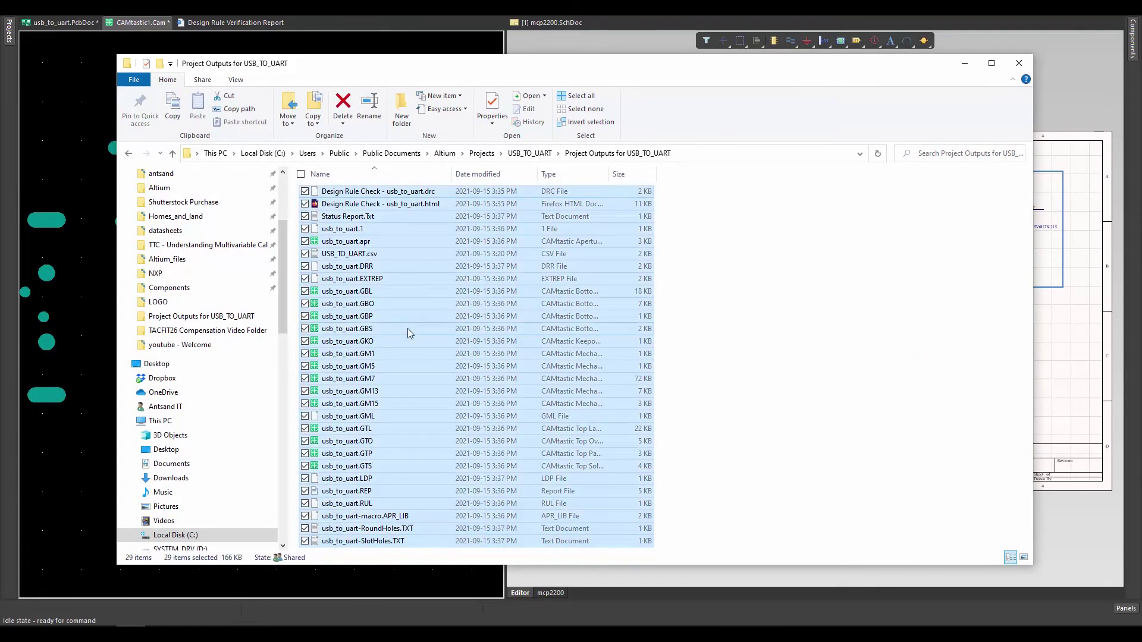
pyautogui.rightClick(408, 328)
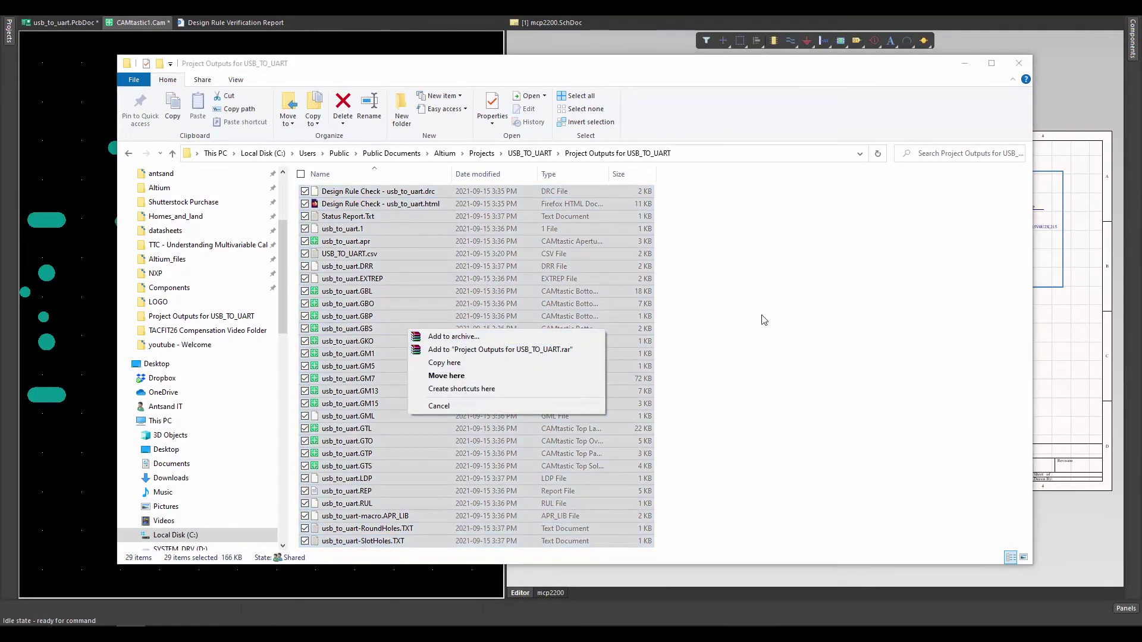
pyautogui.click(764, 321)
# - Compress all files in the output folder into the archive "Project Outputs for USB_TO_UART.rar"
pyautogui.click(370, 193)
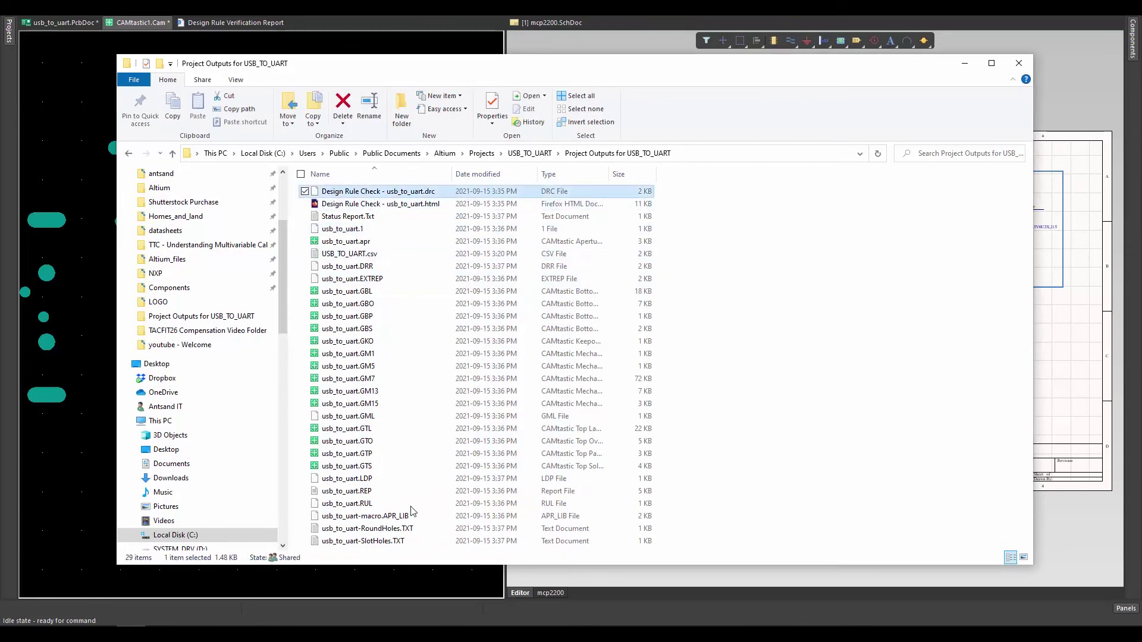
pyautogui.keyDown('shift'); pyautogui.click(397, 541); pyautogui.keyUp('shift')
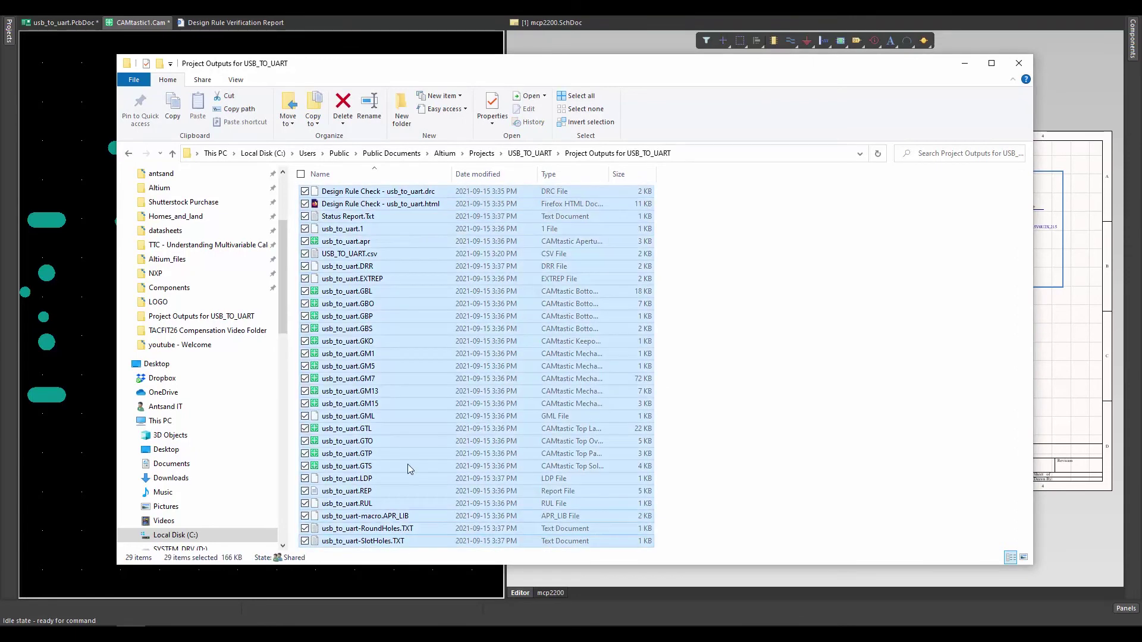
pyautogui.rightClick(384, 377)
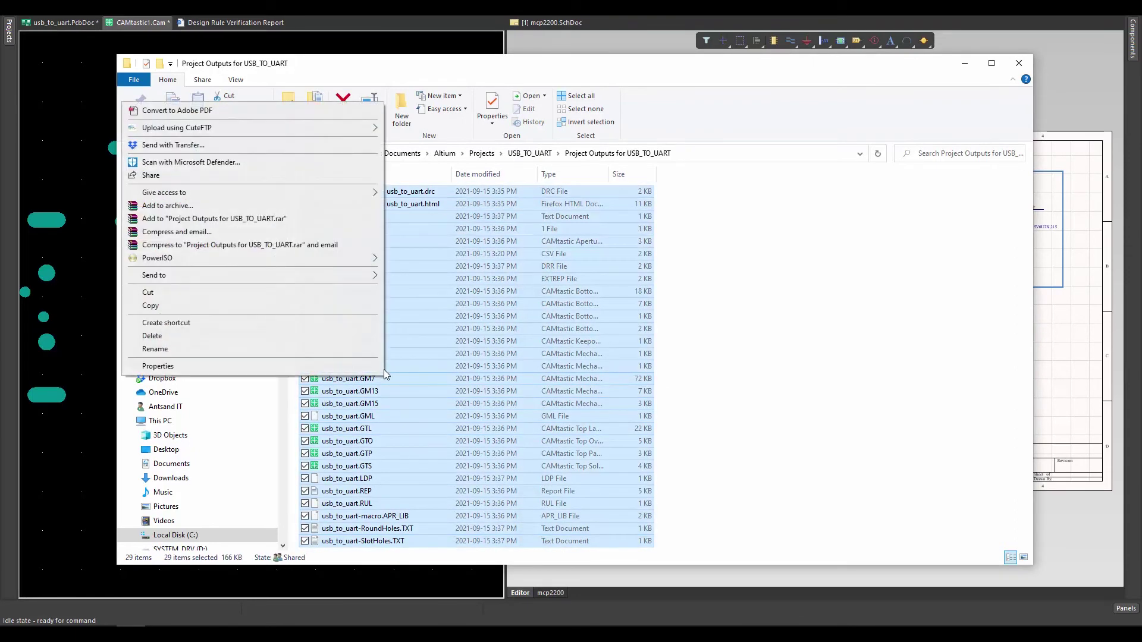
pyautogui.click(277, 224)
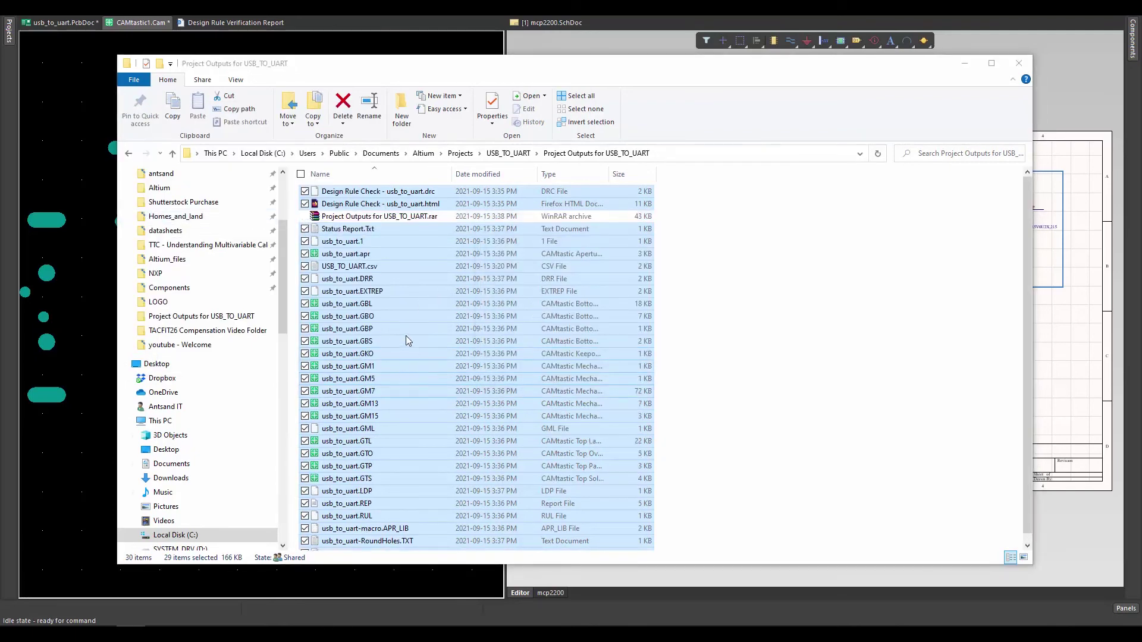
pyautogui.click(744, 325)
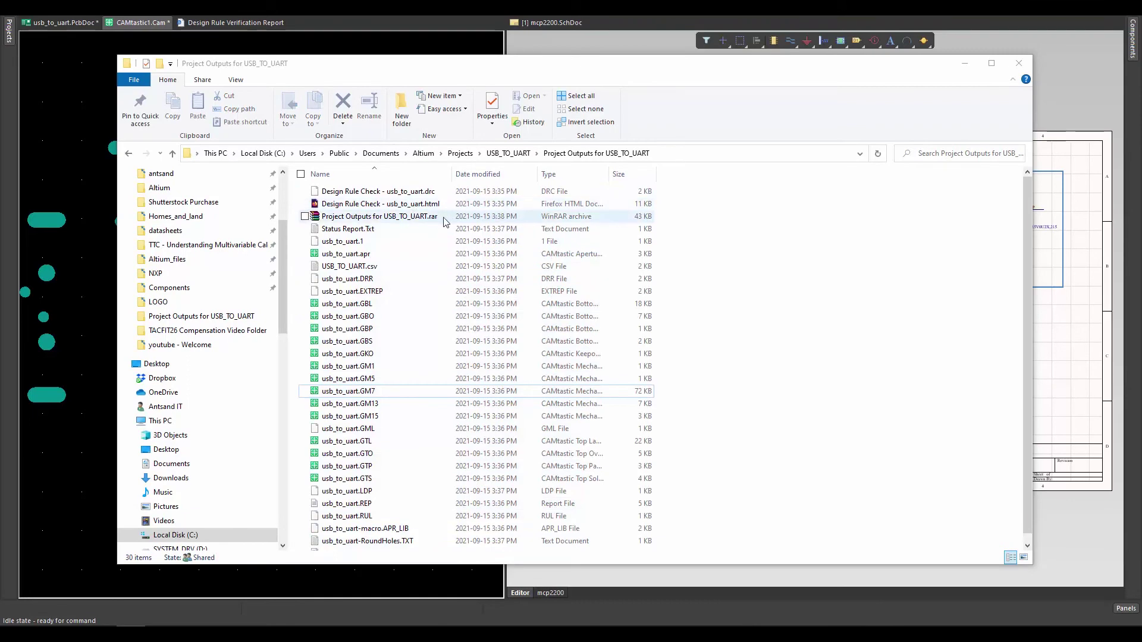
# - Move the output folder window aside, switch to the JLCPCB website in the browser and start adding a Gerber file
pyautogui.moveTo(854, 69); pyautogui.dragTo(0, 149)
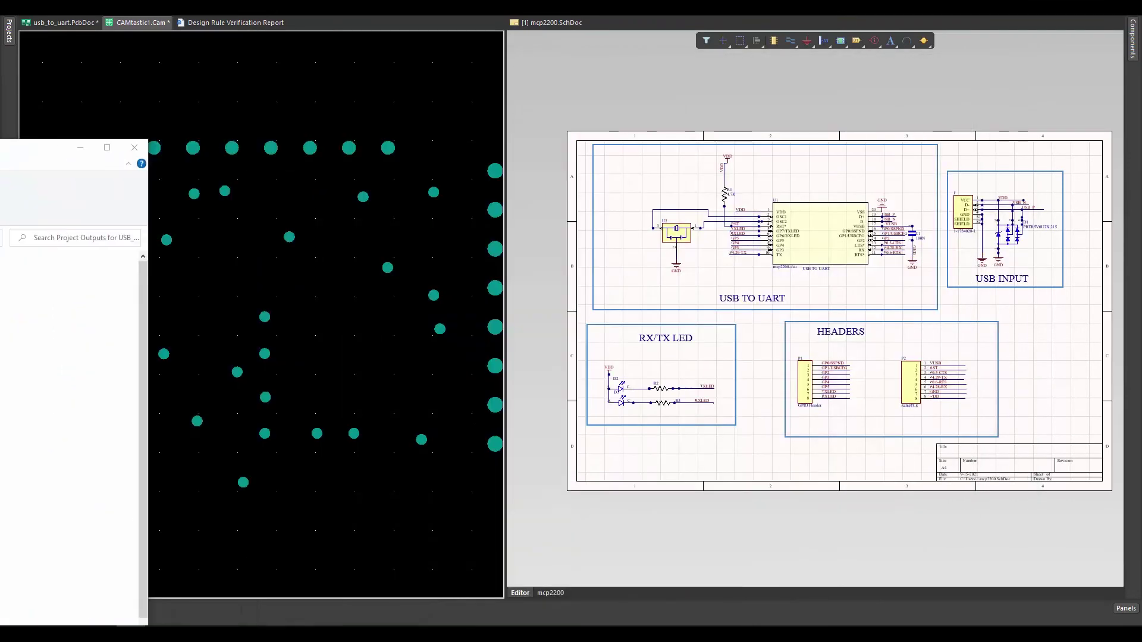
pyautogui.moveTo(1141, 101); pyautogui.dragTo(643, 95)
pyautogui.doubleClick(641, 94)
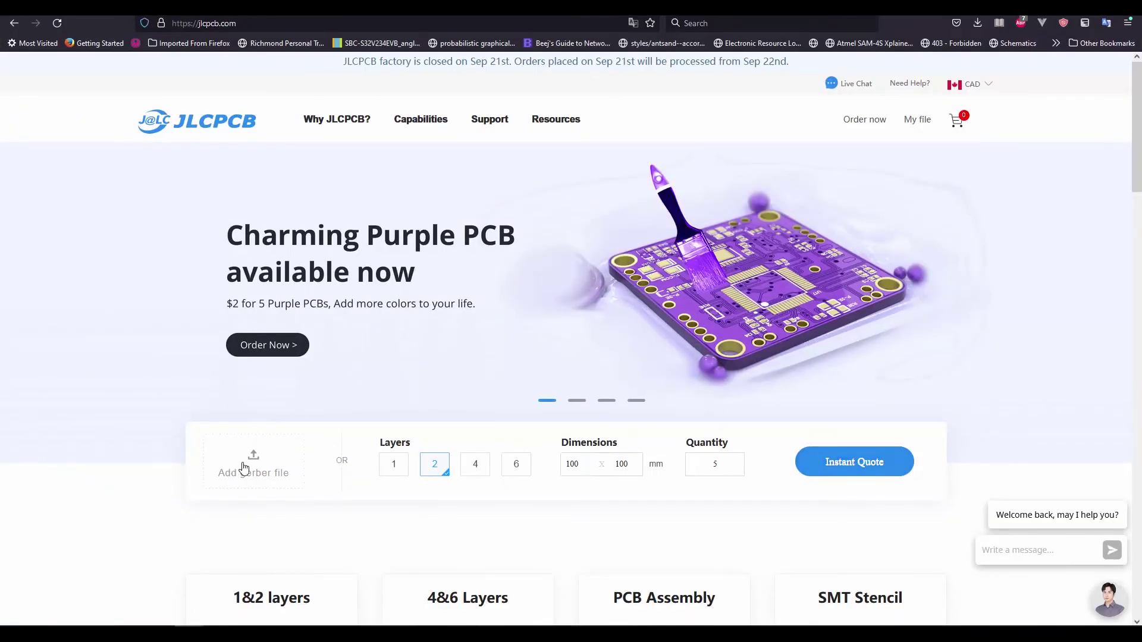
pyautogui.press('F5')
pyautogui.hotkey('ctrl', 'o')
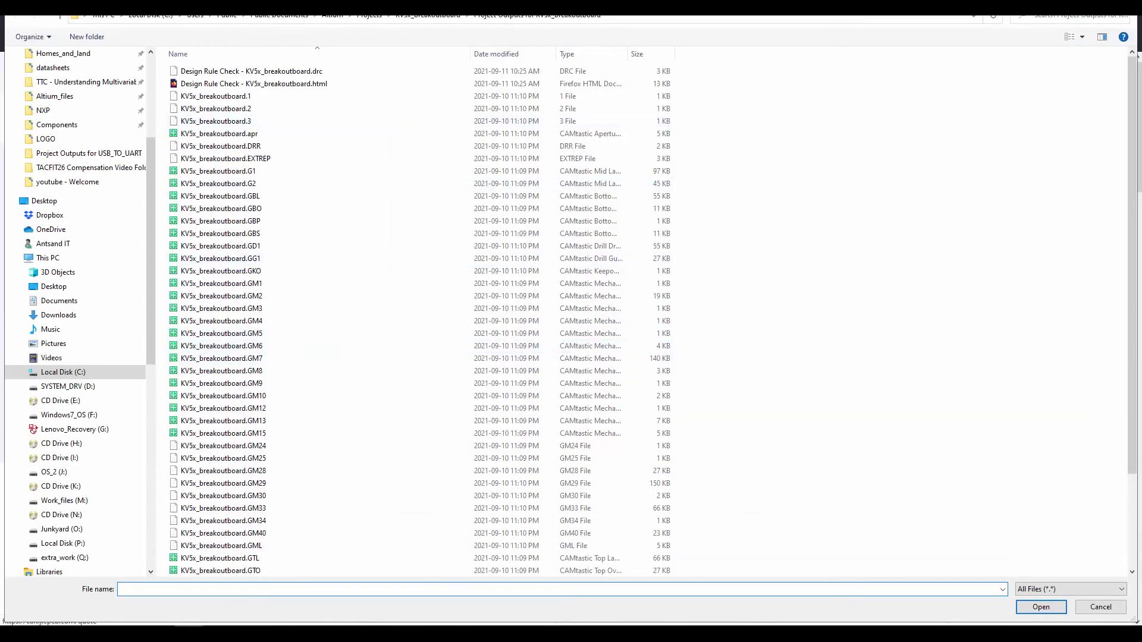
# - Upload "Project Outputs for USB_TO_UART.rar" from the USB_TO_UART project's output folder as the Gerber file
pyautogui.hotkey('alt', 'Tab')
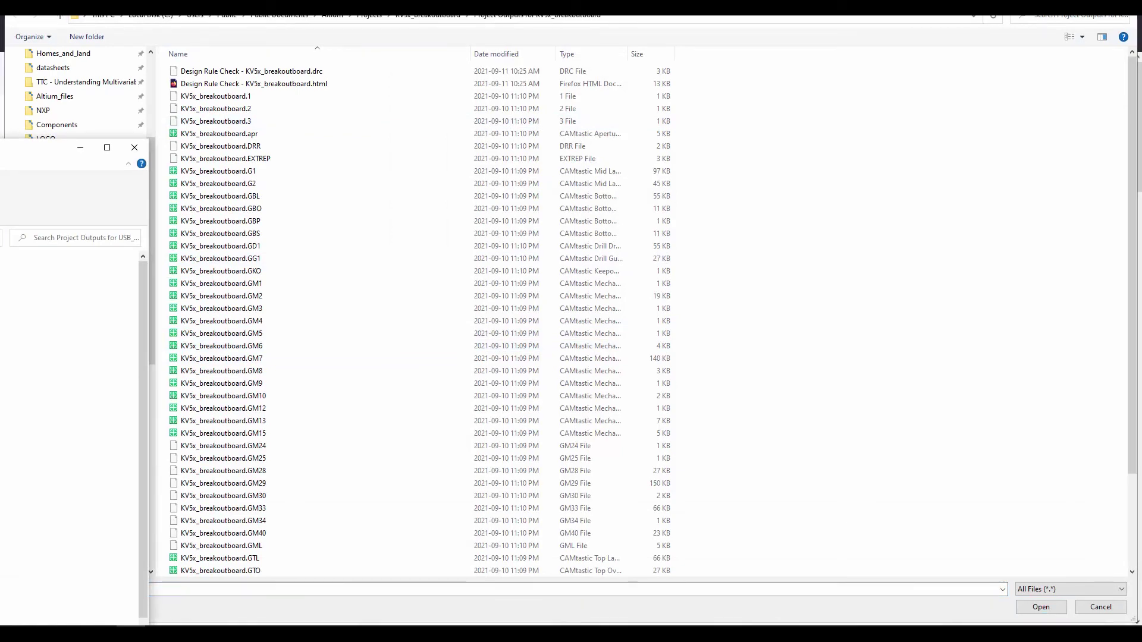
pyautogui.click(684, 24)
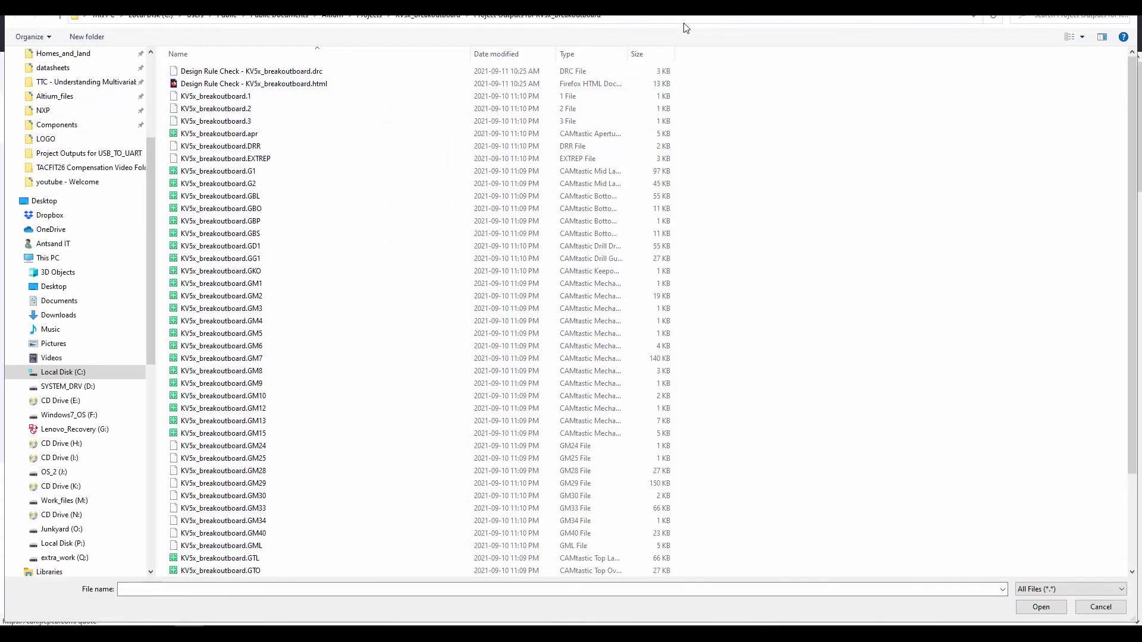
pyautogui.click(684, 23)
pyautogui.write('C:\\Users\\Public\\Documents\\Altium\\Projects\\USB_TO_UART\\Project Outputs for USB_TO_UART')
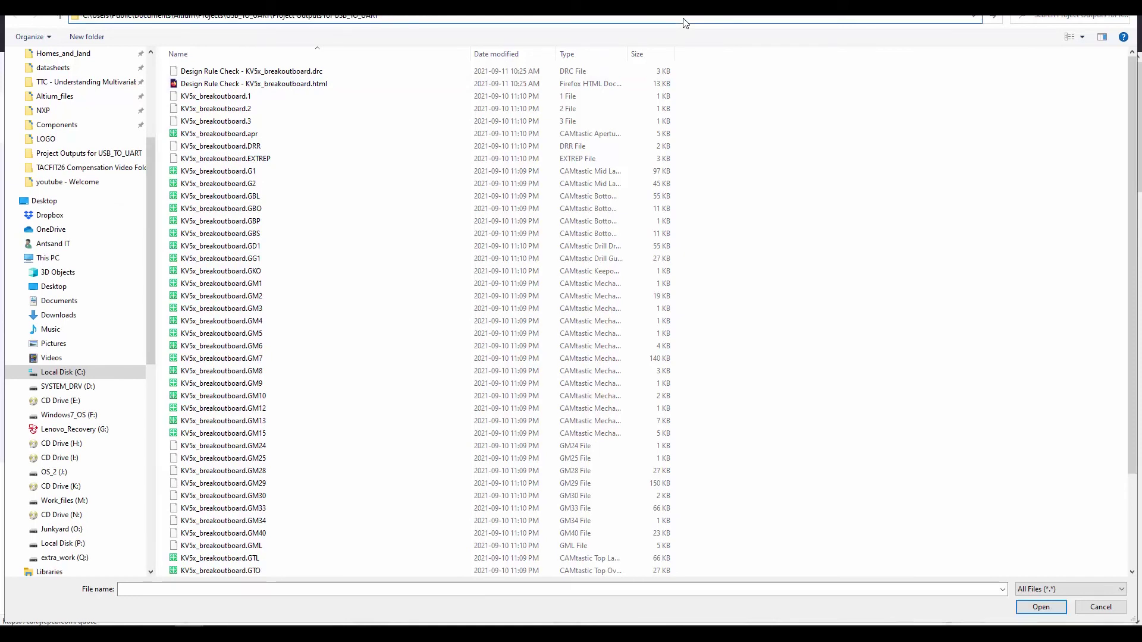
pyautogui.press('Return')
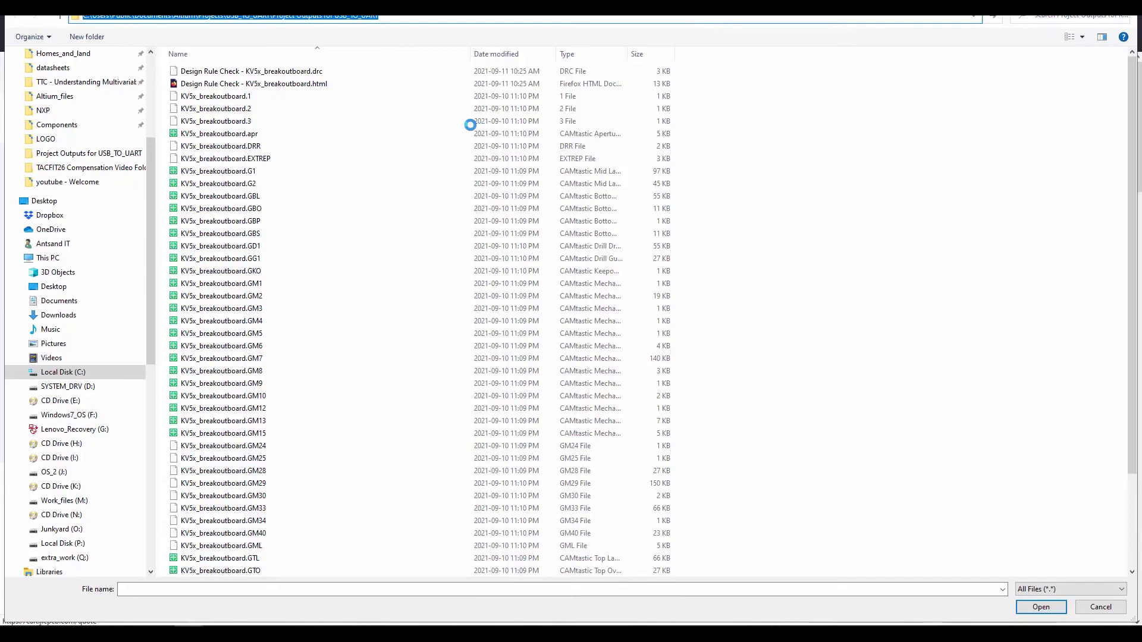
pyautogui.click(268, 97)
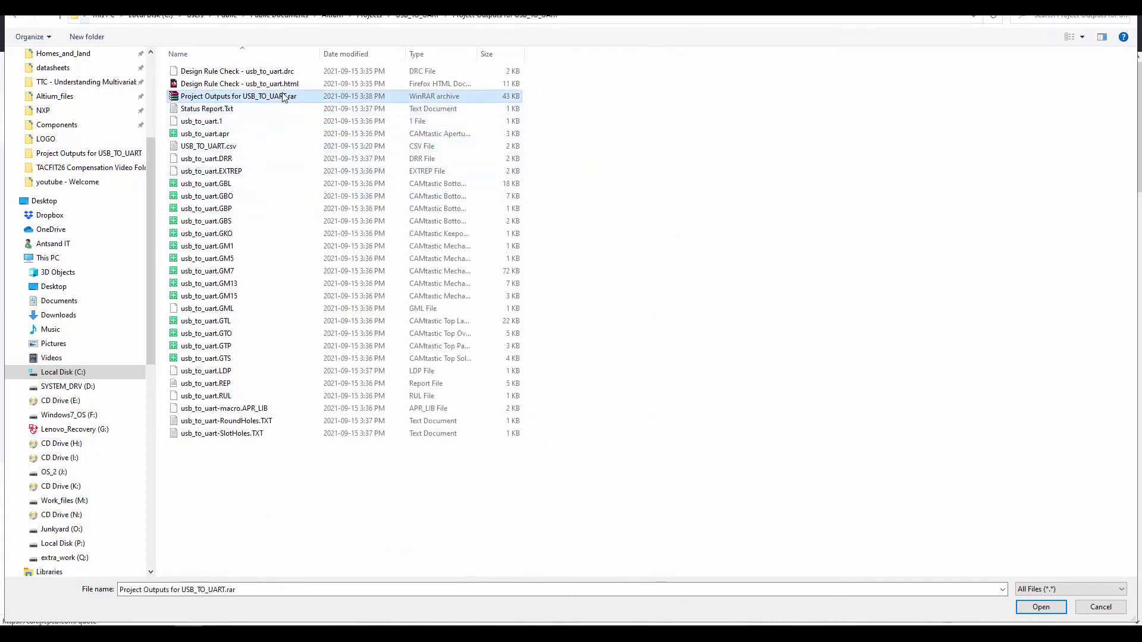
pyautogui.click(1042, 608)
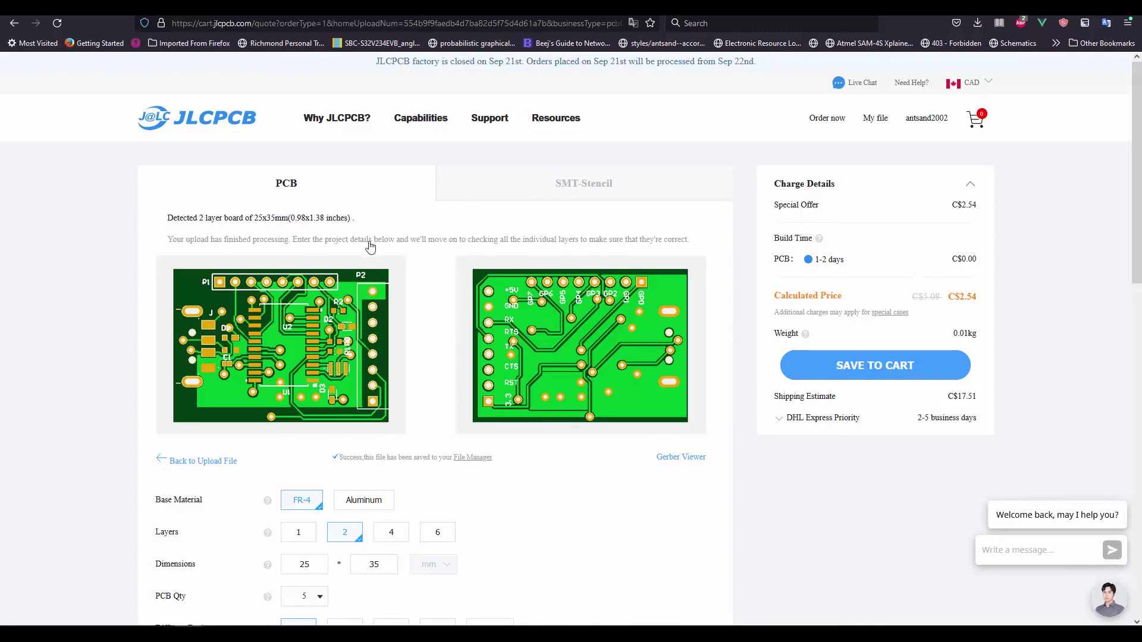
# - Review the quote's base material, layers, dimensions and available PCB quantities
pyautogui.scroll(-2, 473, 281)
pyautogui.scroll(-3, 473, 281)
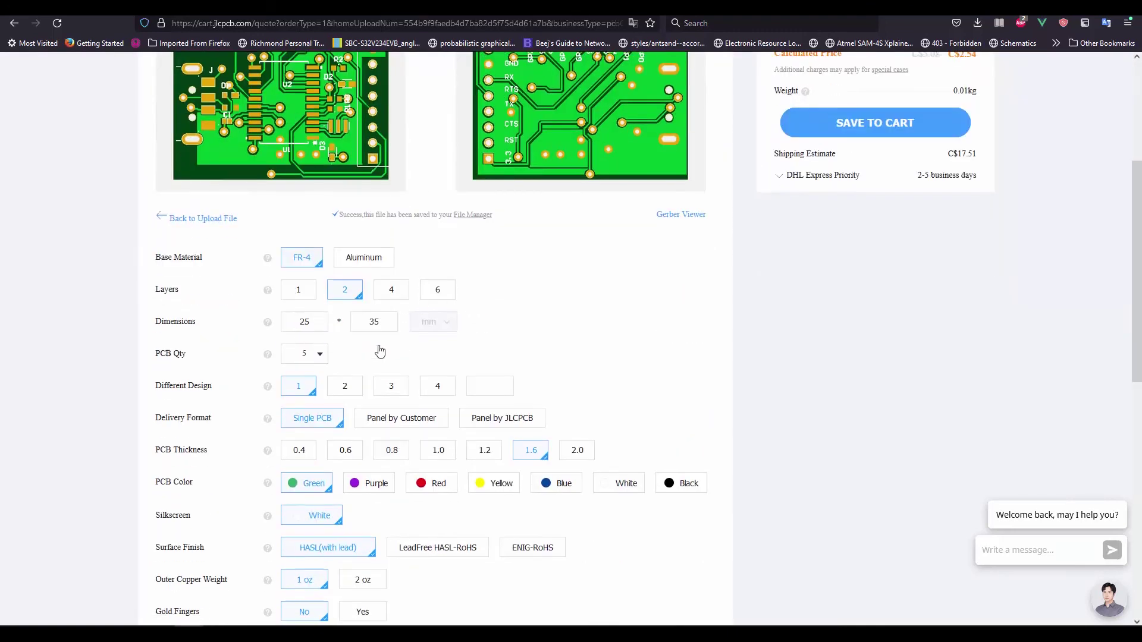
pyautogui.scroll(-1, 505, 286)
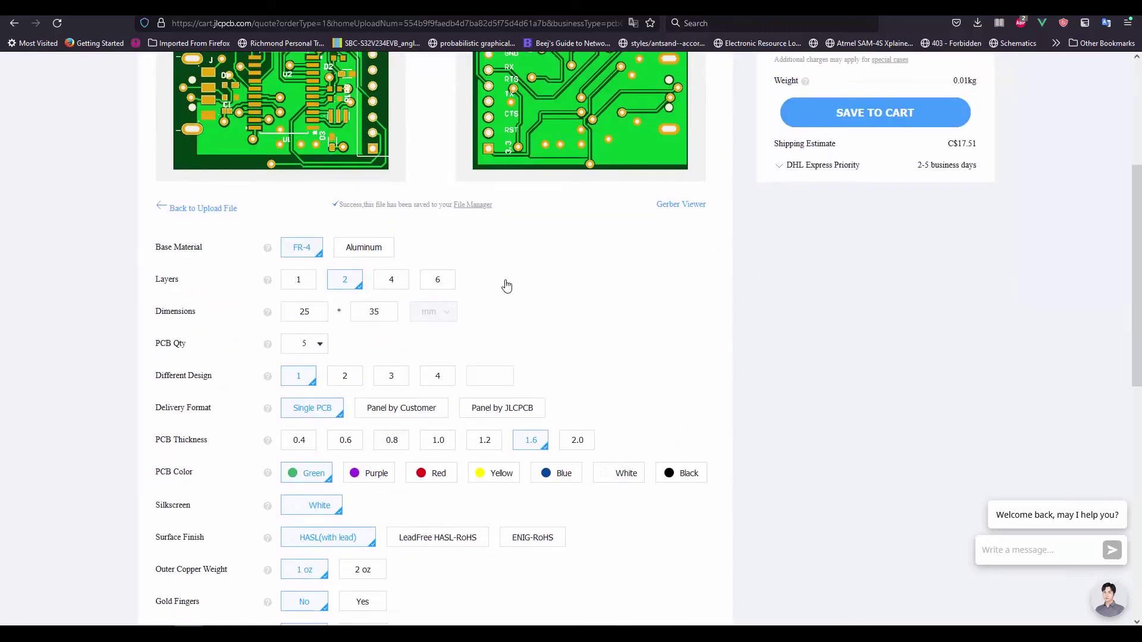
pyautogui.scroll(4, 462, 248)
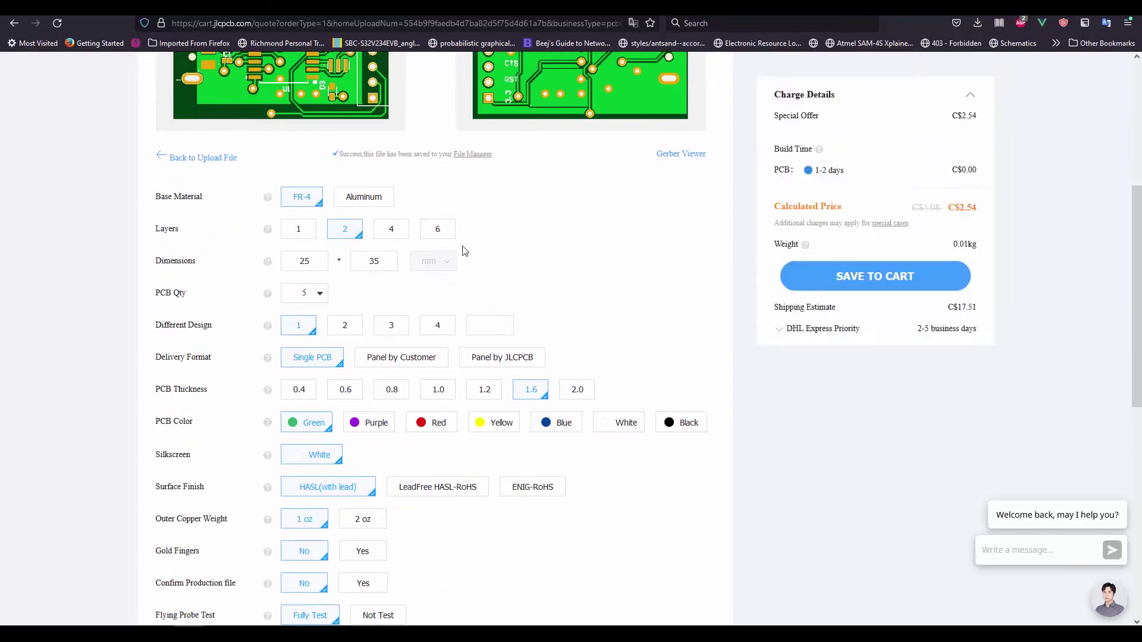
pyautogui.scroll(-3, 505, 305)
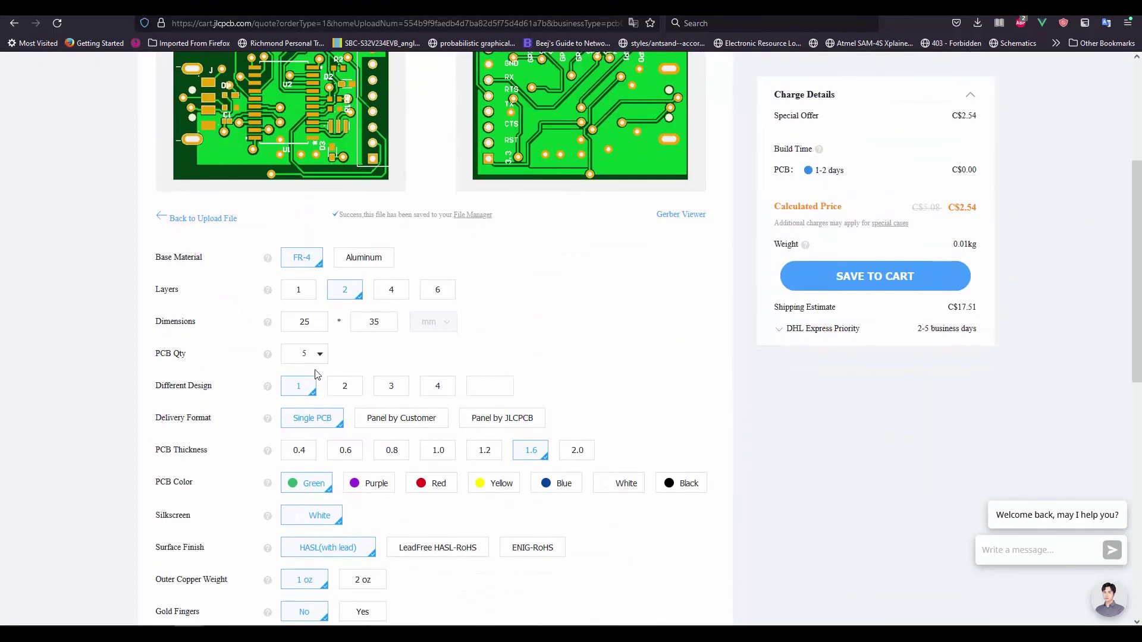
pyautogui.click(317, 357)
pyautogui.click(374, 387)
pyautogui.scroll(2, 479, 326)
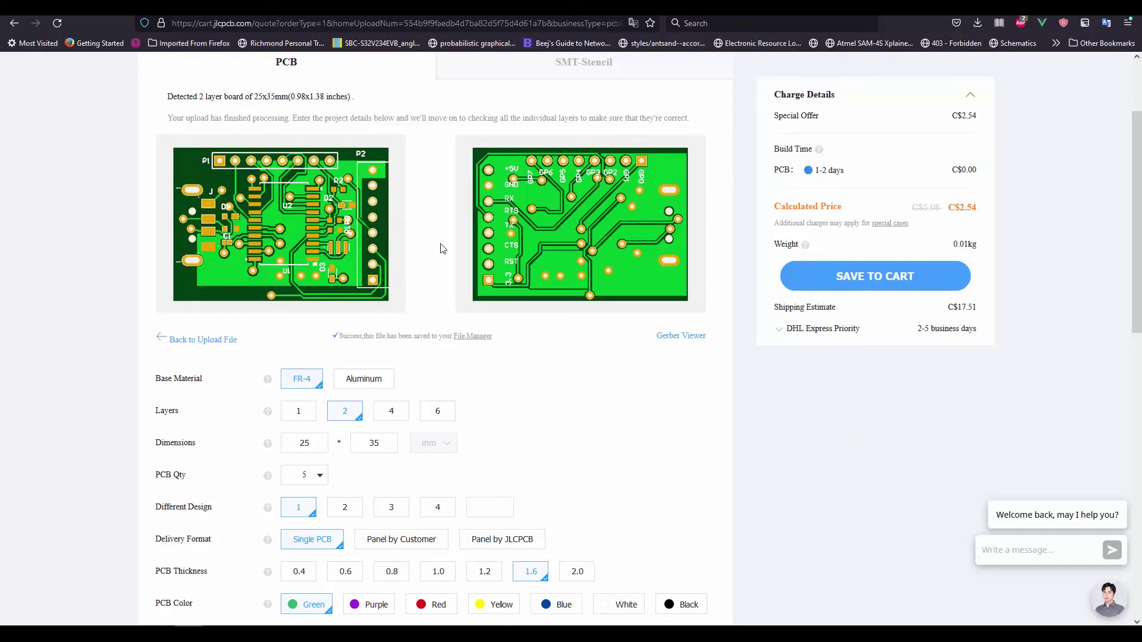
# - Examine both board previews and the remaining fabrication options, including color, surface finish, SMT assembly and stencil
pyautogui.scroll(-6, 442, 248)
pyautogui.scroll(1, 484, 276)
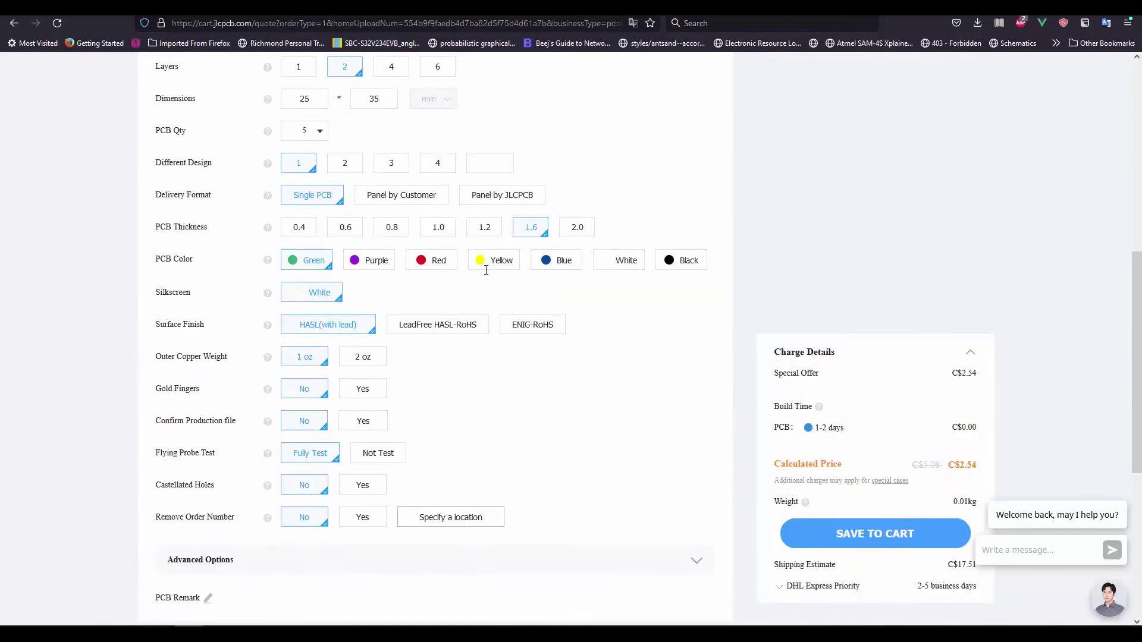
pyautogui.scroll(7, 486, 269)
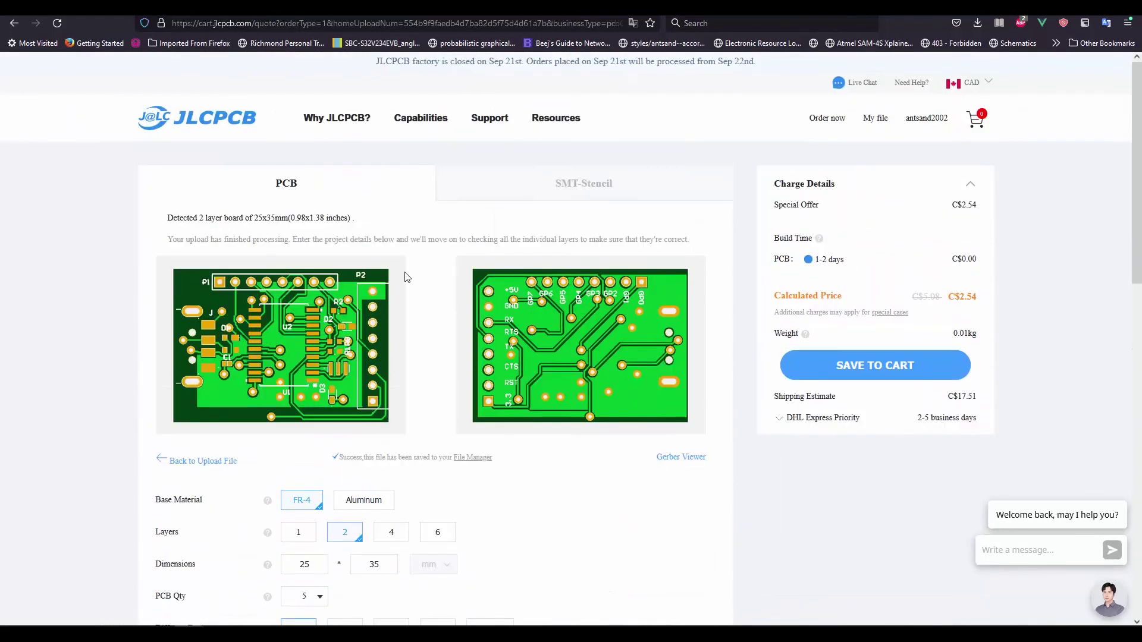
pyautogui.scroll(-2, 399, 279)
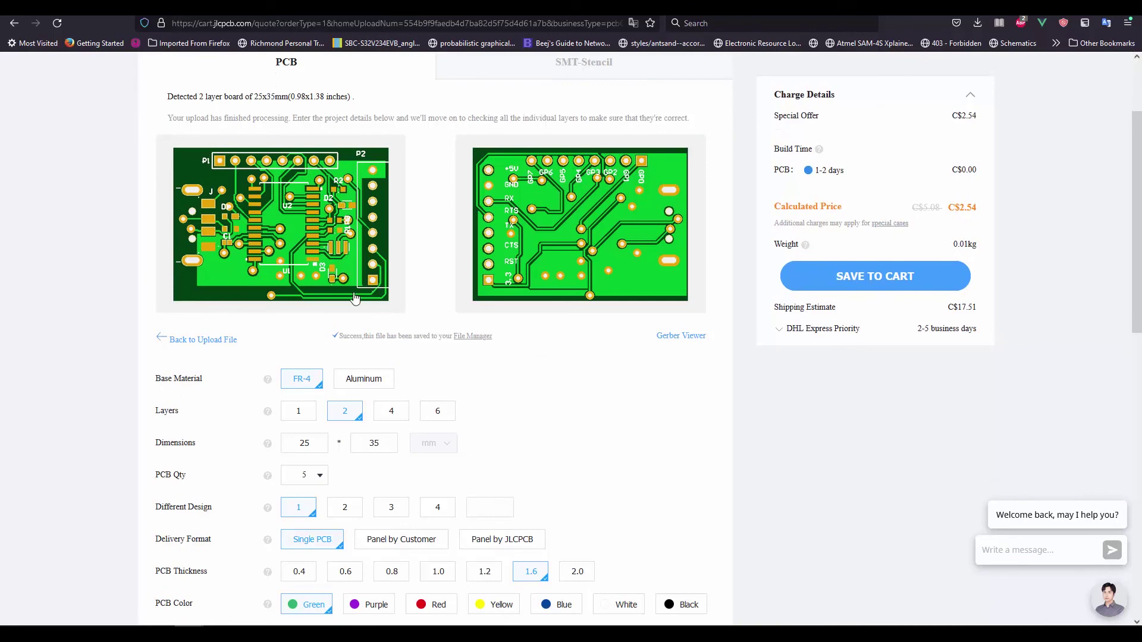
pyautogui.scroll(-11, 516, 322)
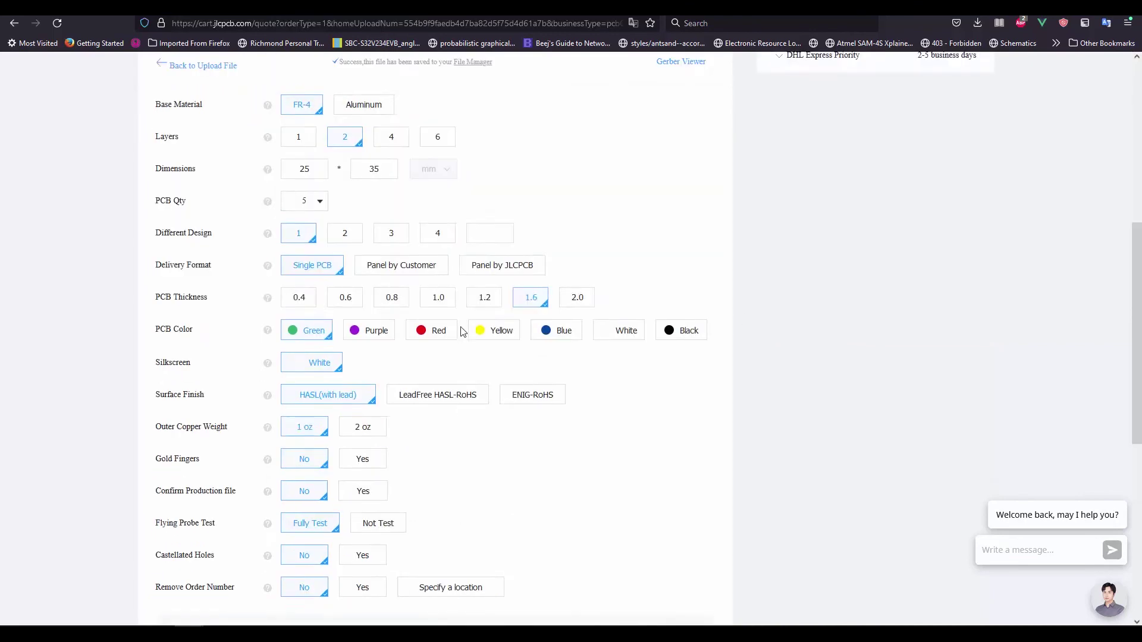
pyautogui.scroll(4, 471, 318)
pyautogui.scroll(-2, 466, 314)
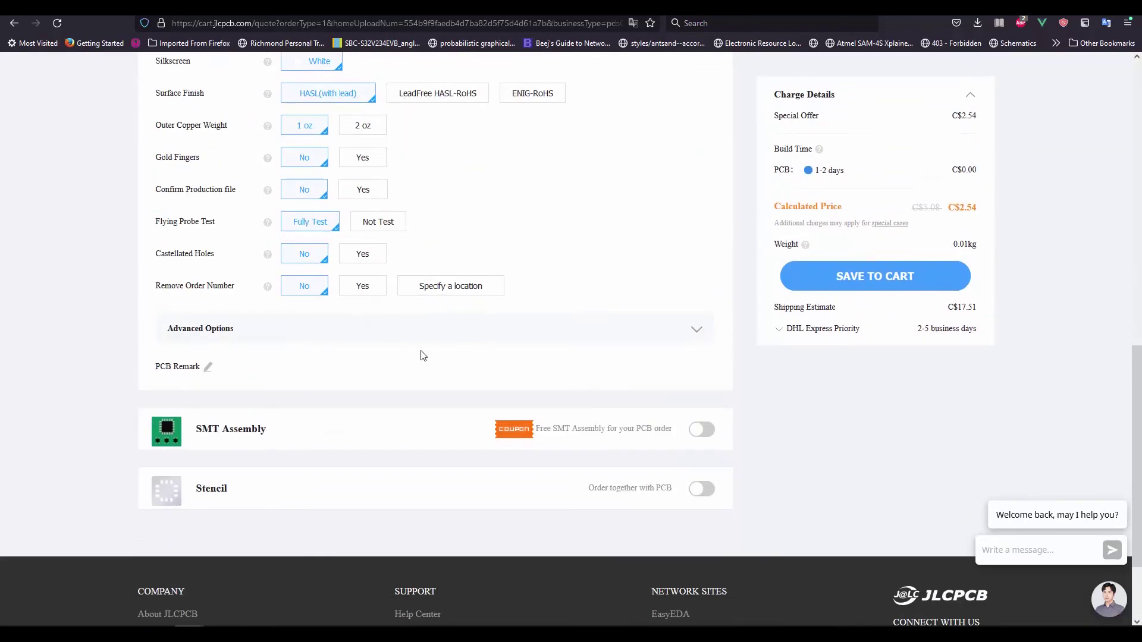
pyautogui.scroll(3, 423, 354)
pyautogui.scroll(4, 419, 373)
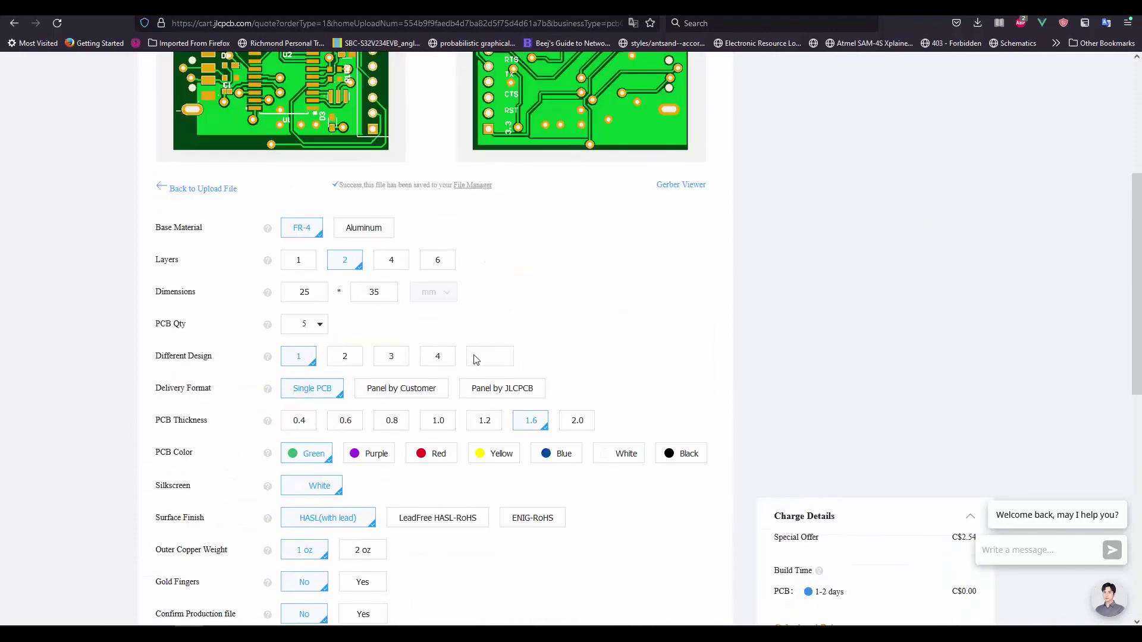
pyautogui.scroll(4, 476, 360)
pyautogui.scroll(-2, 336, 459)
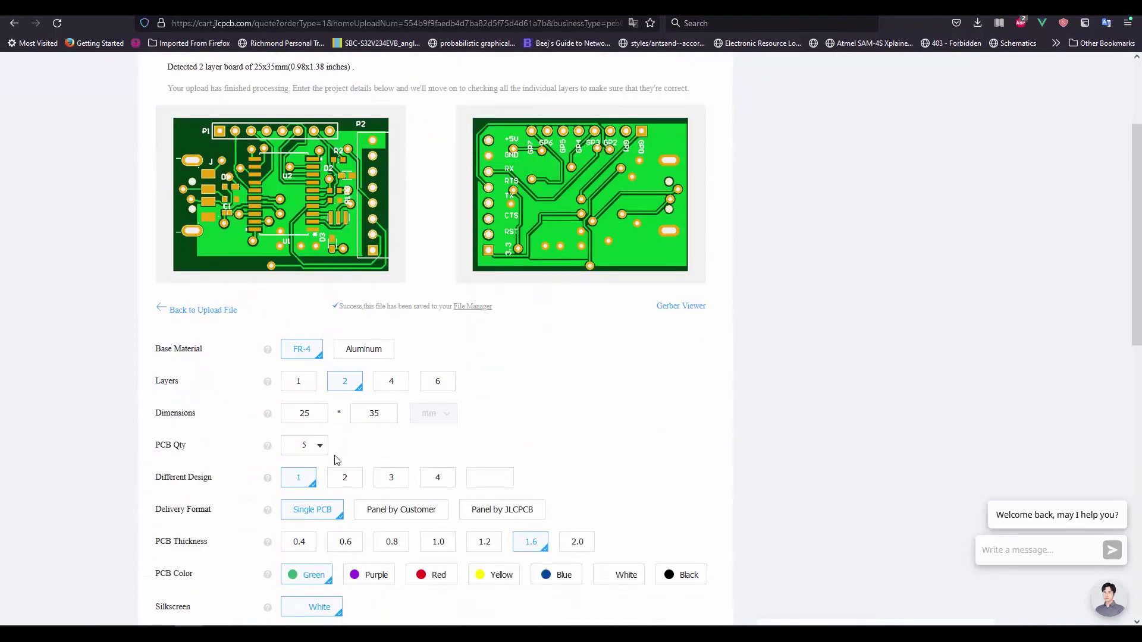
pyautogui.scroll(2, 638, 366)
pyautogui.scroll(-10, 485, 357)
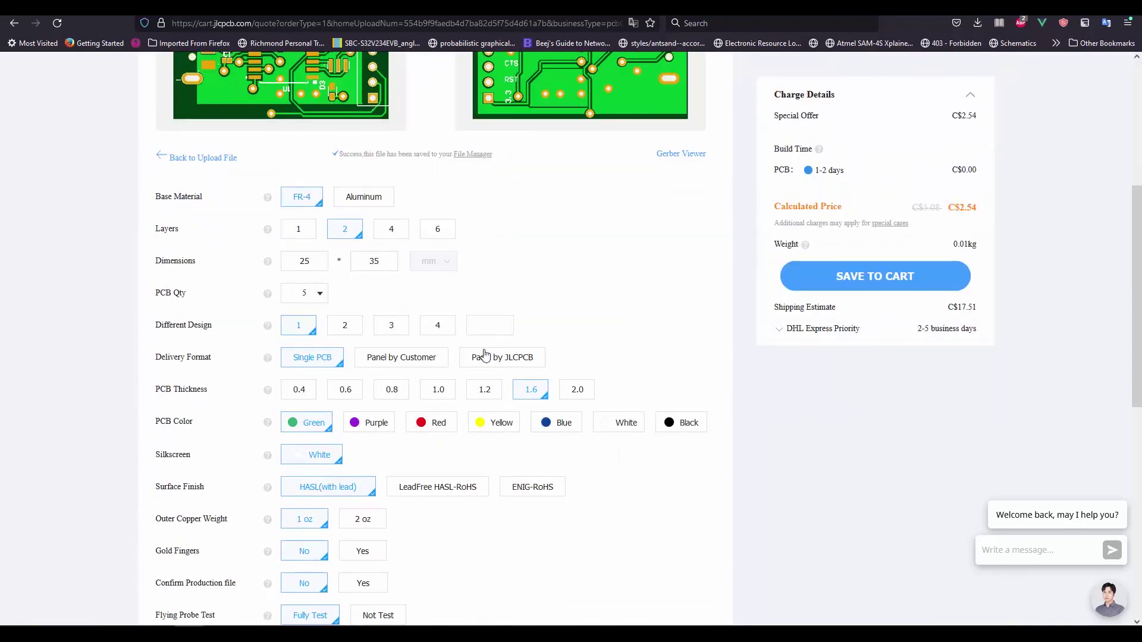
# - Switch back to Altium Designer and make the CAMtastic1.Cam document active
pyautogui.click(897, 248)
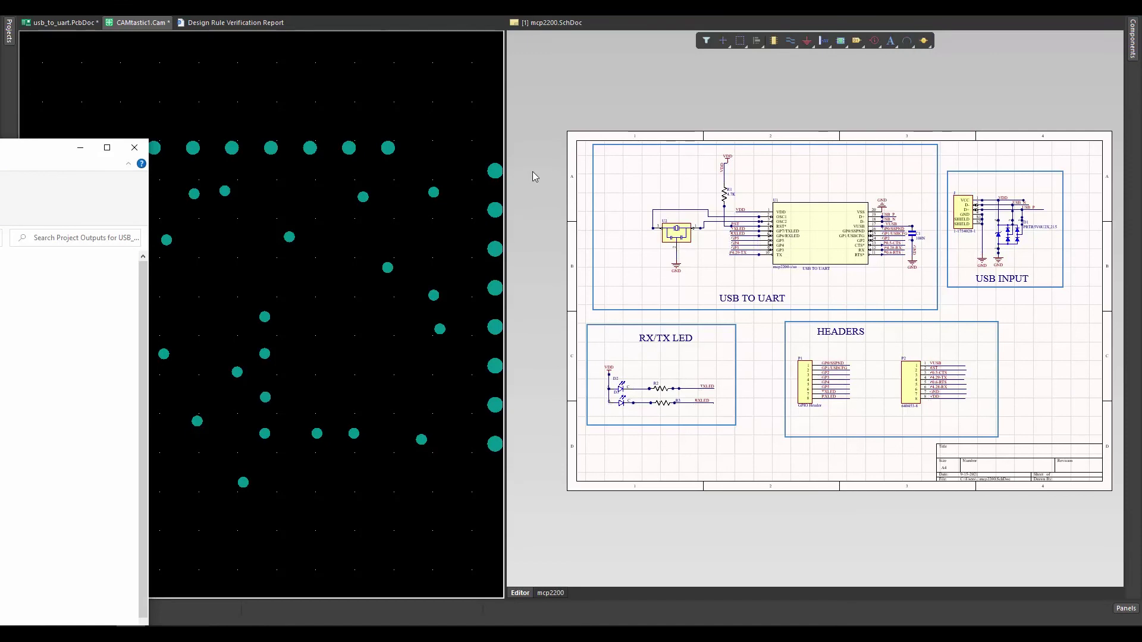
pyautogui.click(533, 176)
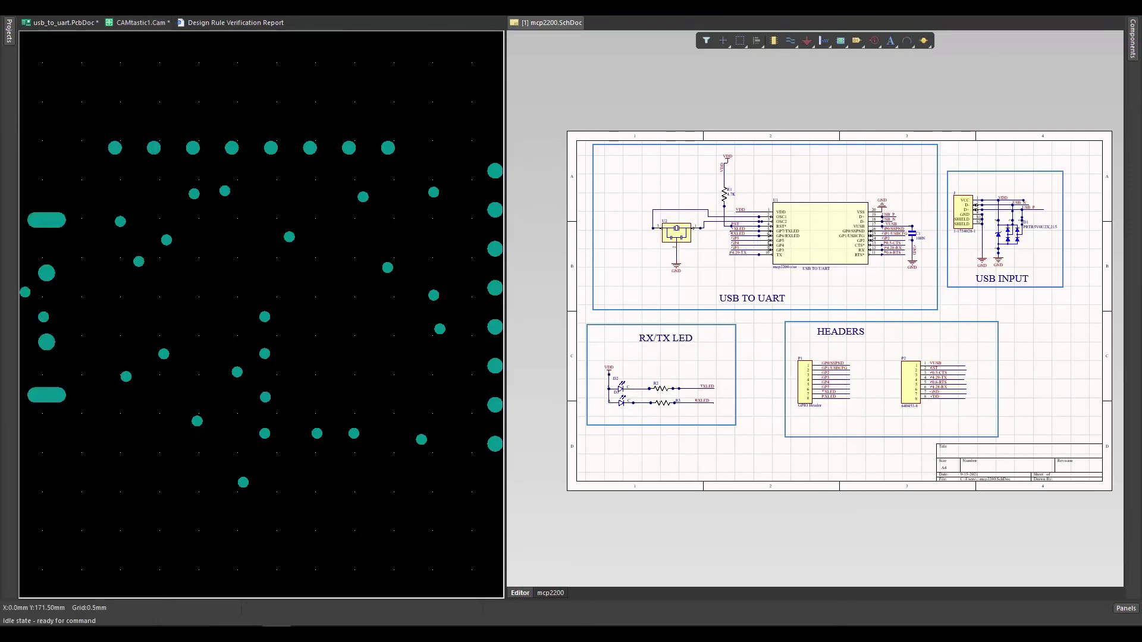
pyautogui.rightClick(400, 191)
pyautogui.click(399, 193)
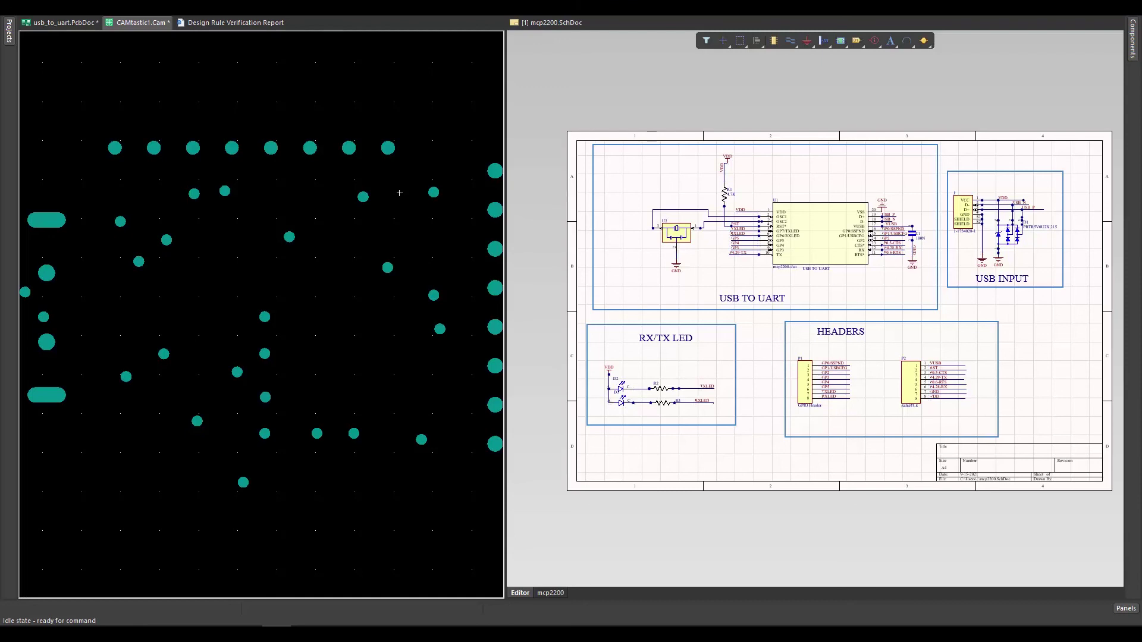
pyautogui.rightClick(160, 30)
pyautogui.press('Escape')
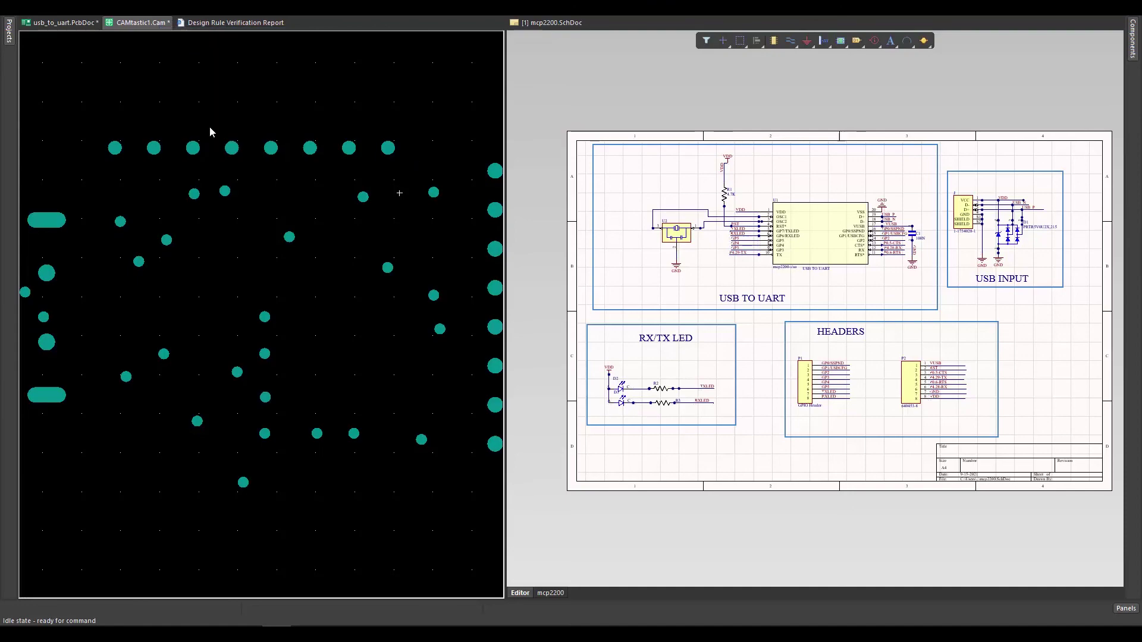